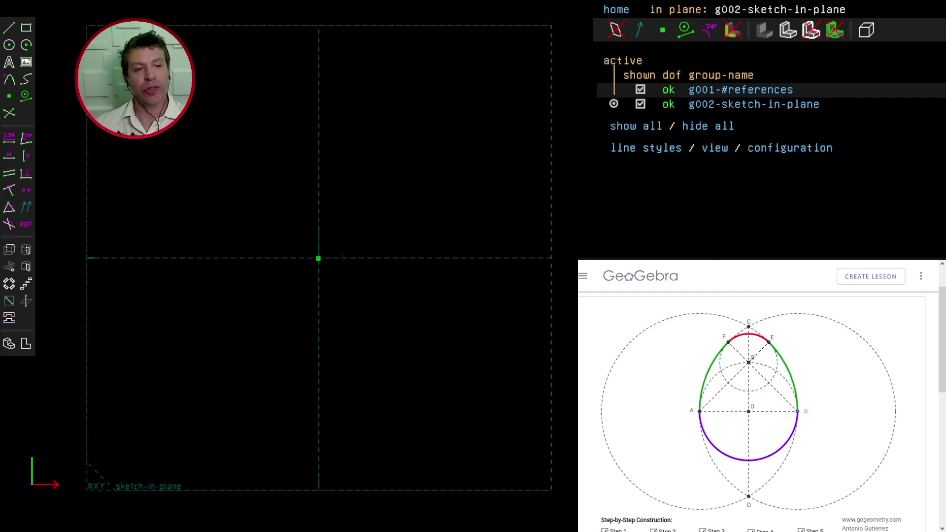
# Draw a circle centred on the origin, about 94 in diameter
pyautogui.click(9, 44)
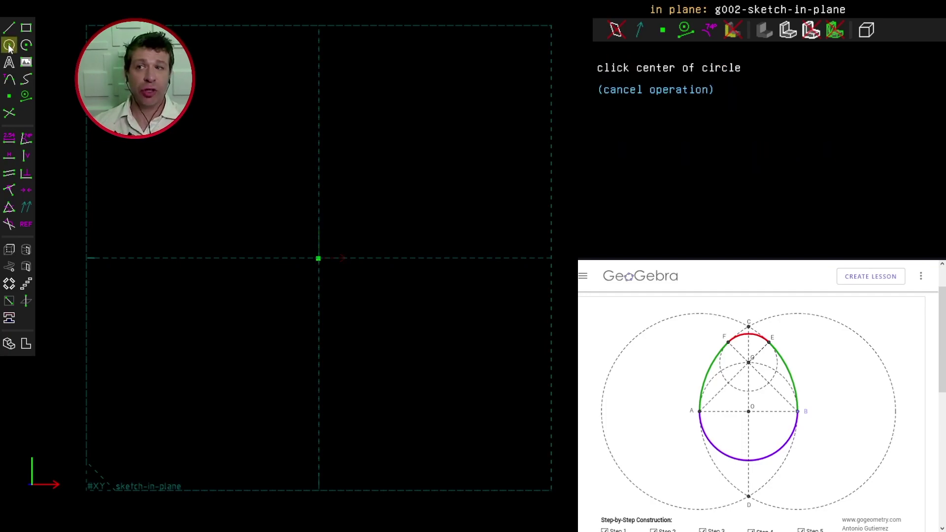
pyautogui.click(318, 259)
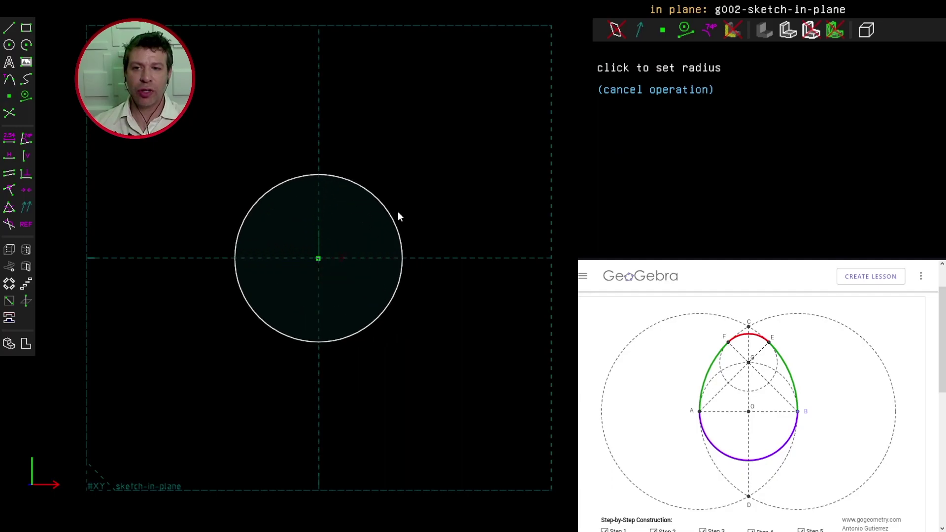
pyautogui.click(427, 194)
# Constrain the origin circle's diameter to 40 and place the dimension label outside its lower-right edge
pyautogui.click(440, 227)
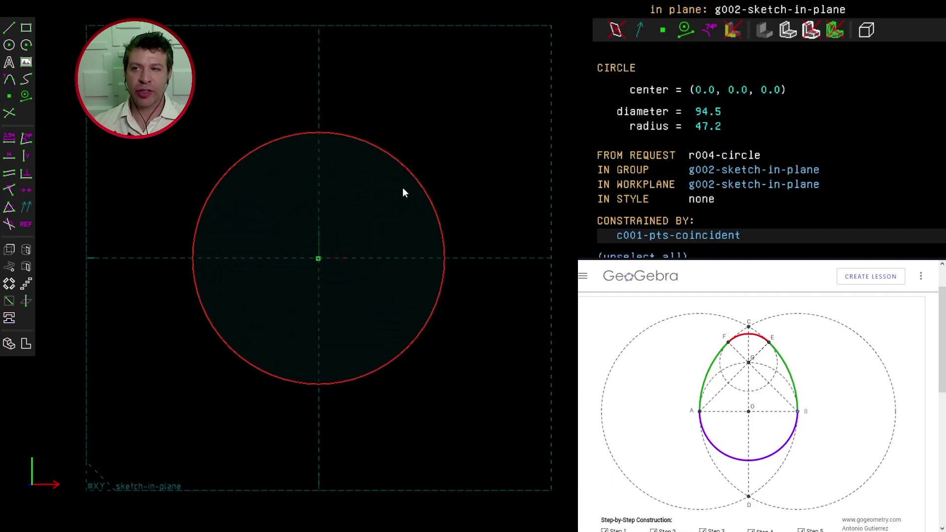
pyautogui.click(10, 140)
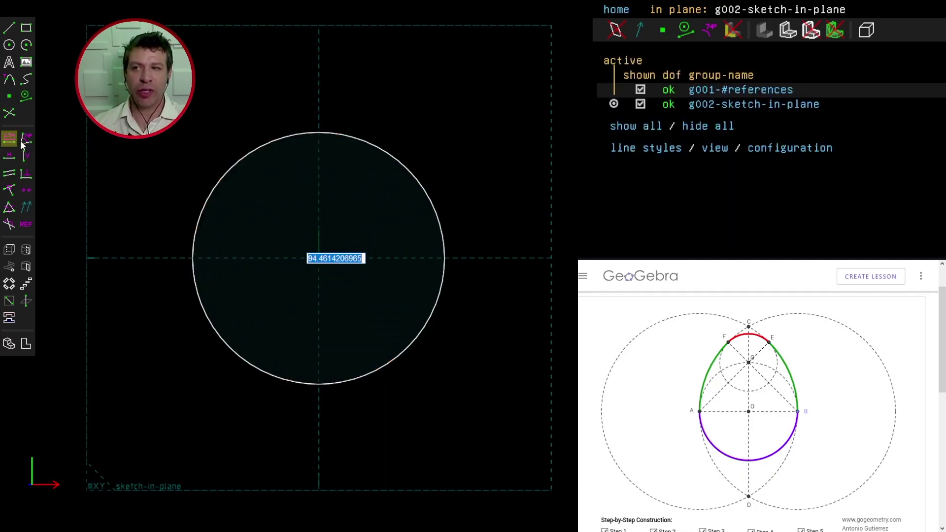
pyautogui.write('40')
pyautogui.press('Return')
pyautogui.moveTo(326, 251); pyautogui.dragTo(414, 306)
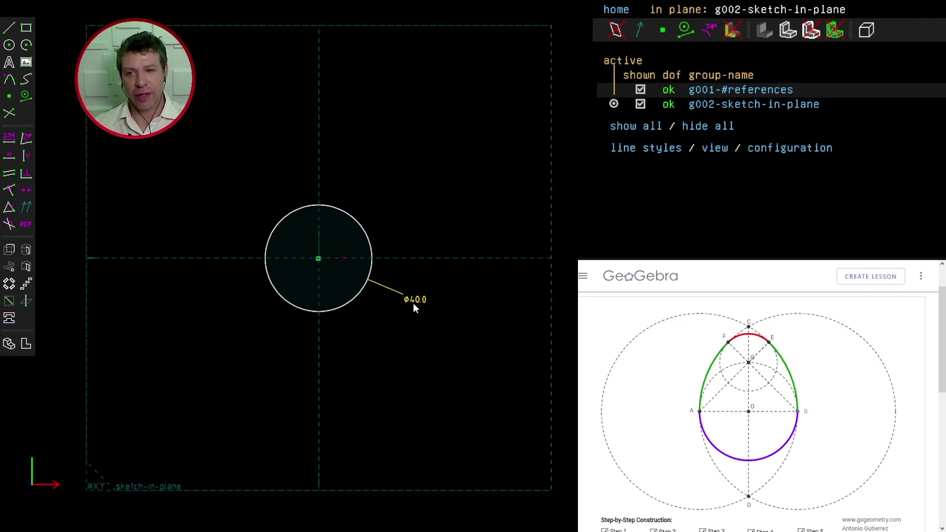
pyautogui.click(365, 231)
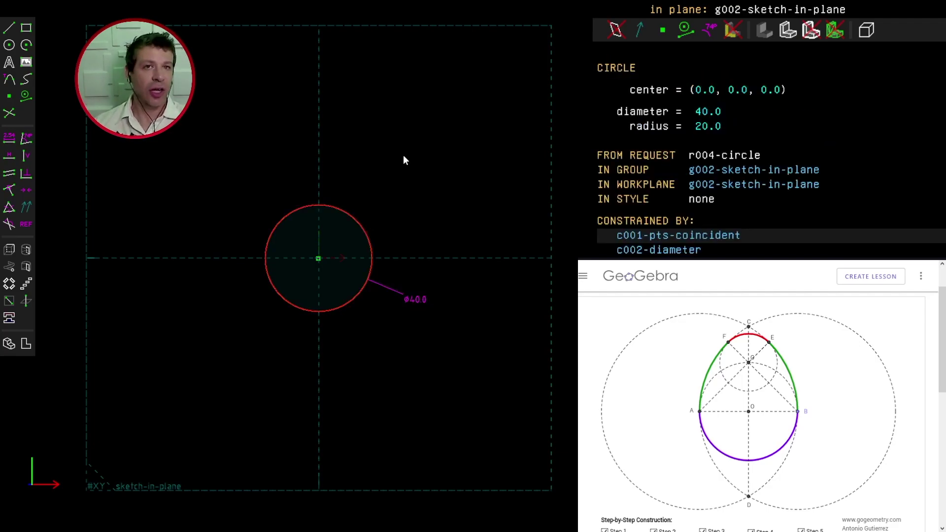
pyautogui.press('Escape')
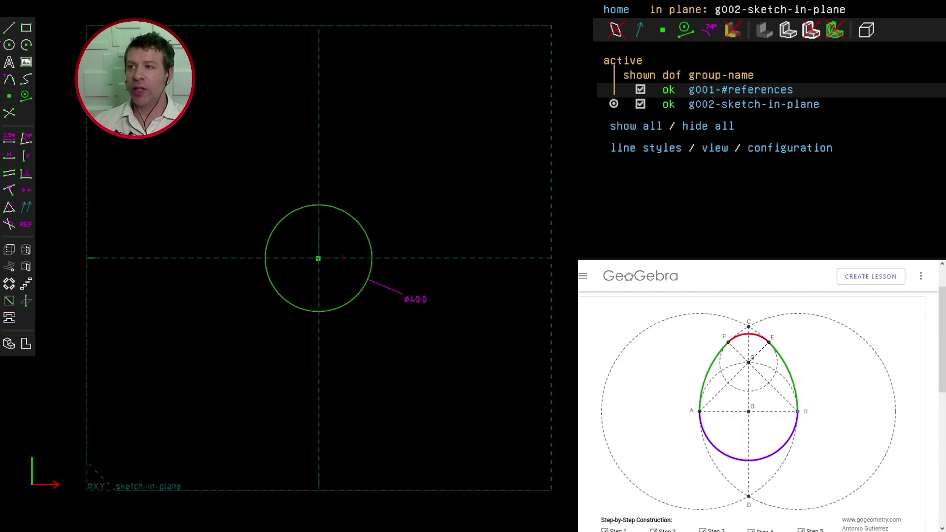
# Draw a larger circle centred about 32 to the right of the origin, enclosing the 40-diameter circle
pyautogui.click(9, 45)
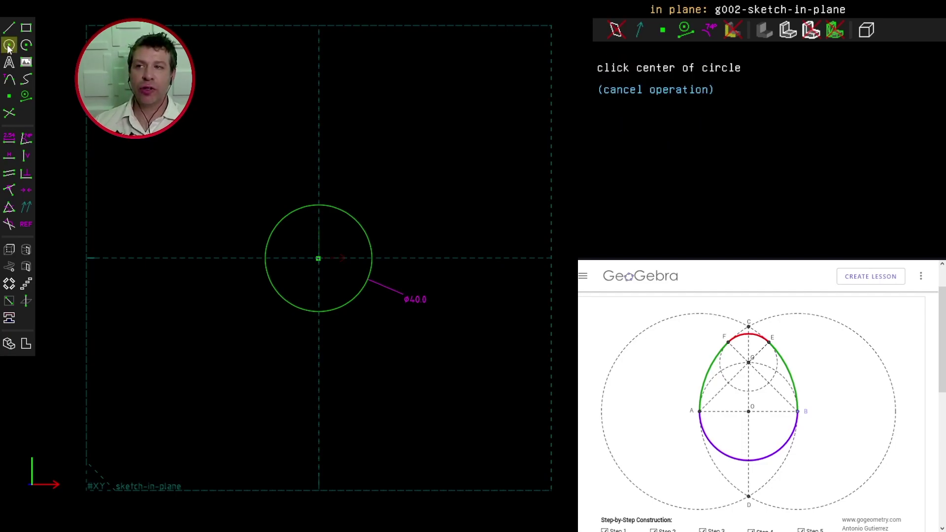
pyautogui.click(405, 256)
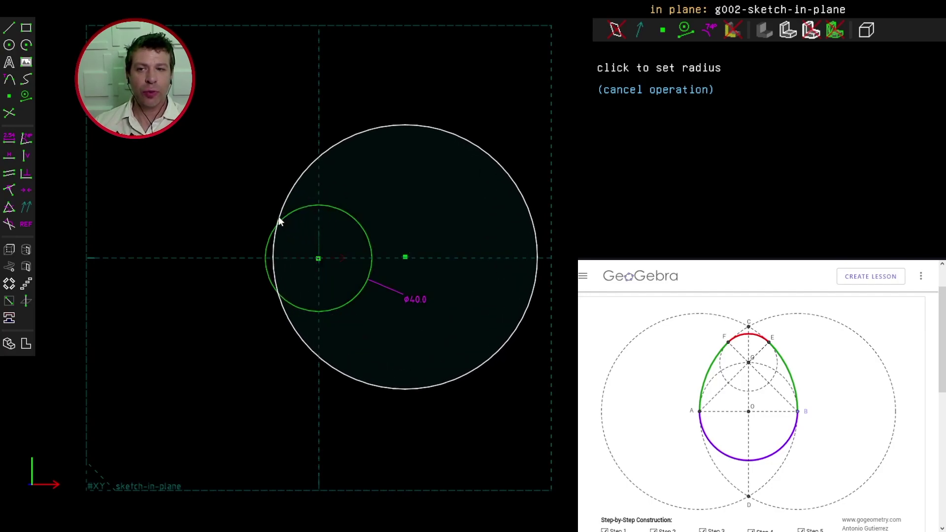
pyautogui.click(253, 216)
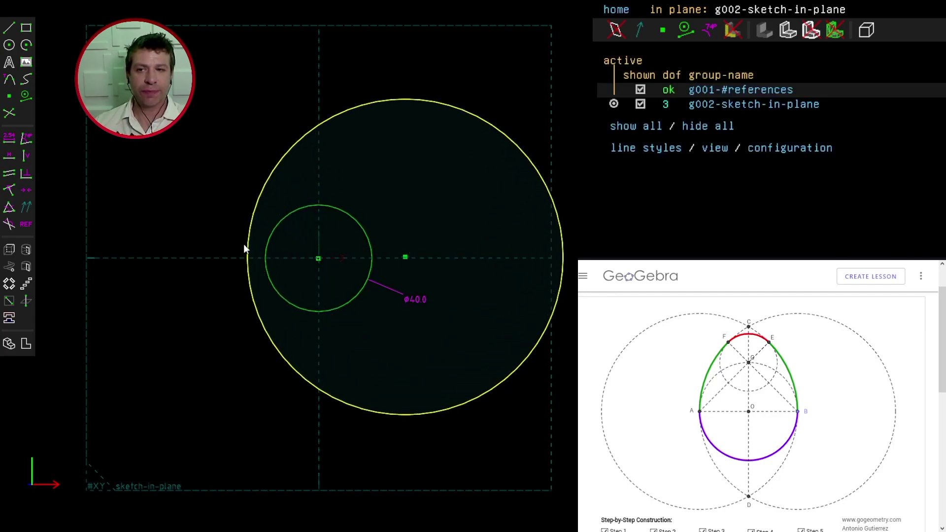
# Constrain the large circle's centre to be horizontally aligned with the origin
pyautogui.moveTo(405, 256); pyautogui.dragTo(405, 261)
pyautogui.click(399, 263)
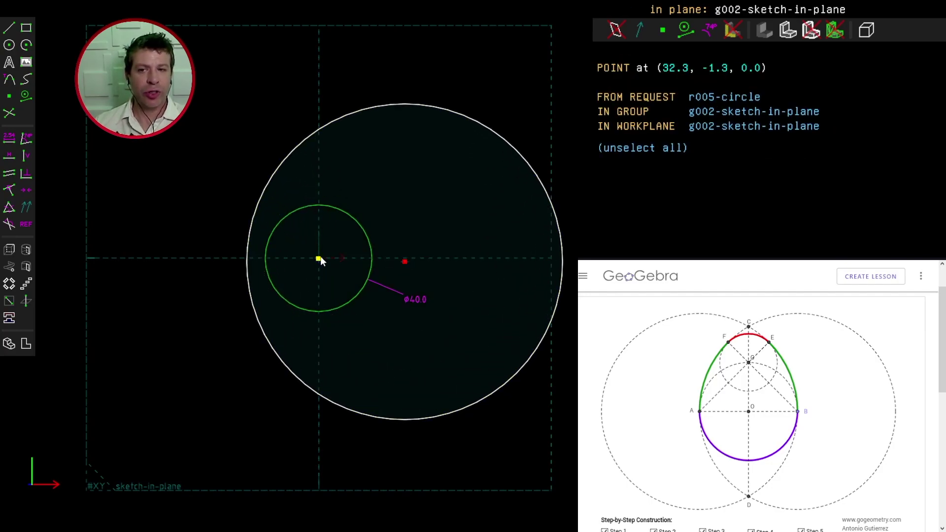
pyautogui.click(319, 259)
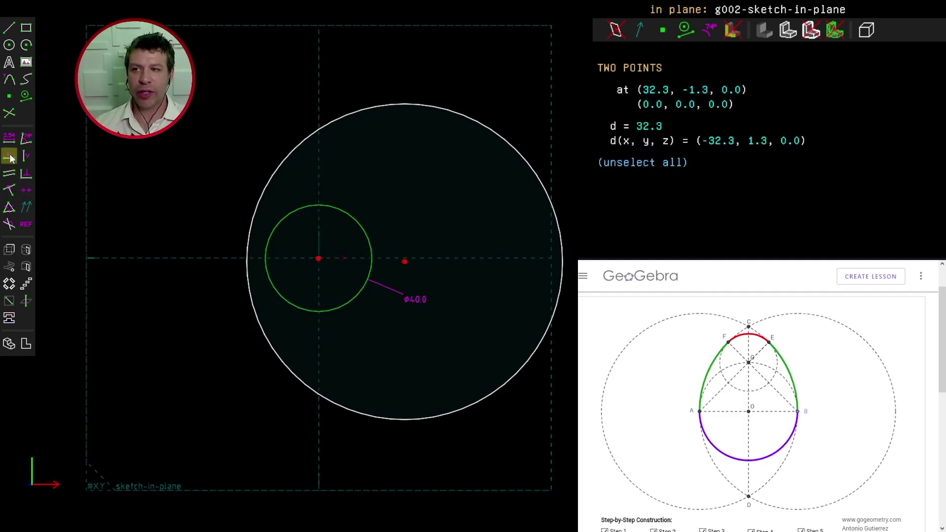
pyautogui.press('h')
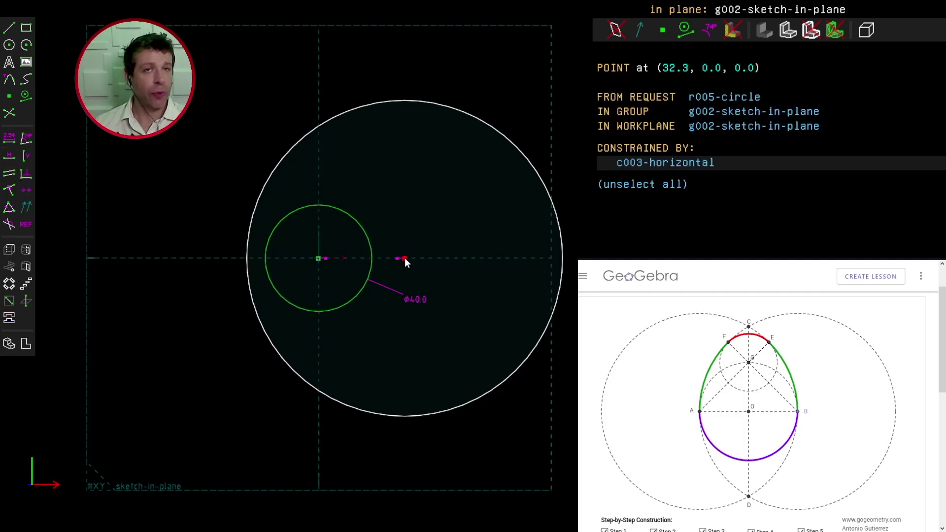
# Constrain the large circle's centre onto the 40-diameter circle and shrink the large circle, keeping it around the smaller one
pyautogui.click(372, 266)
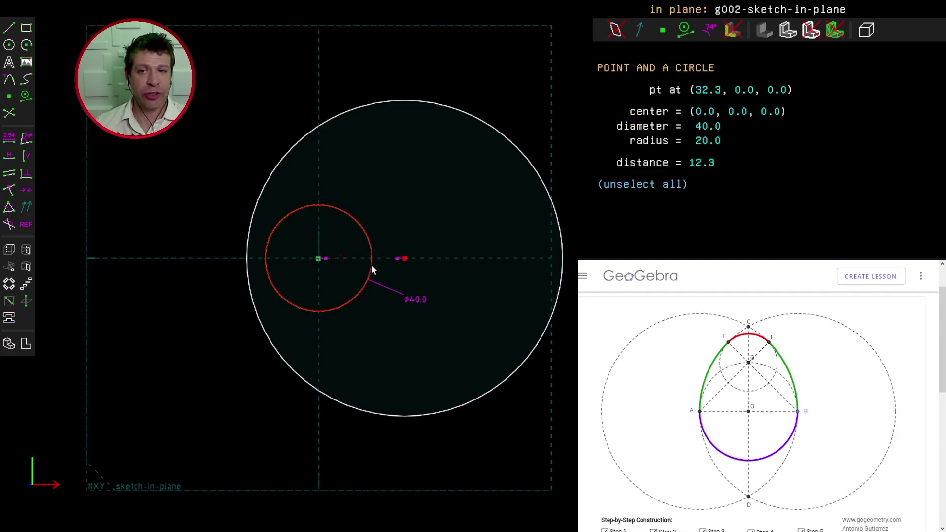
pyautogui.click(10, 190)
pyautogui.moveTo(255, 262); pyautogui.dragTo(254, 290)
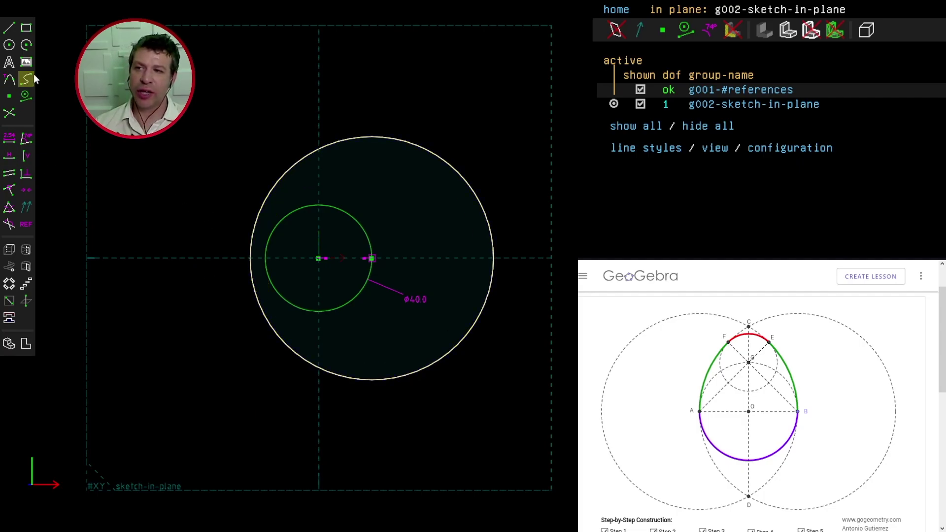
# Place a datum point on the left side of the large circle and constrain it horizontally to the origin
pyautogui.click(10, 97)
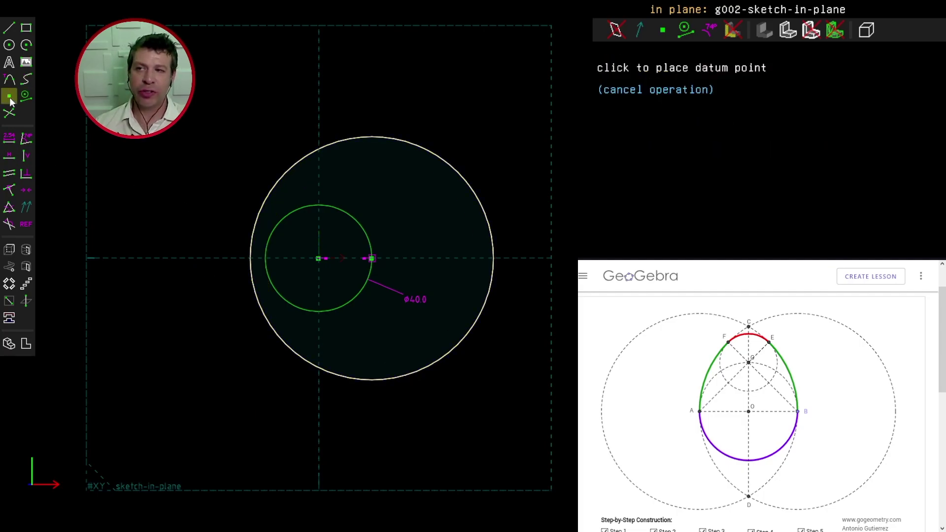
pyautogui.click(255, 229)
pyautogui.click(254, 228)
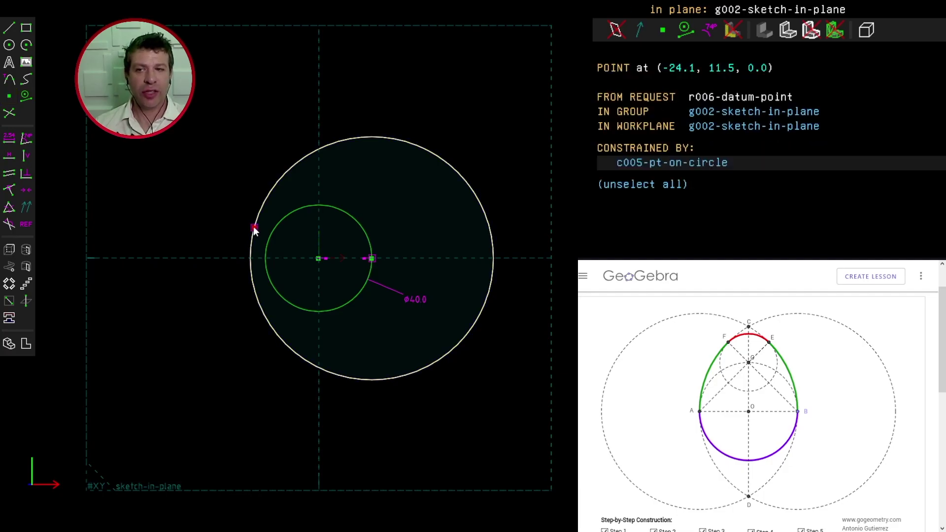
pyautogui.click(319, 258)
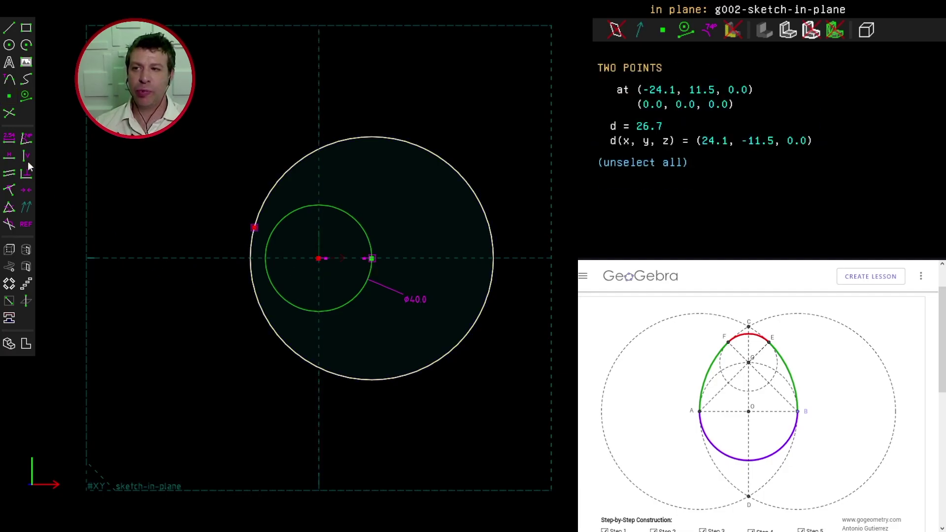
pyautogui.click(12, 159)
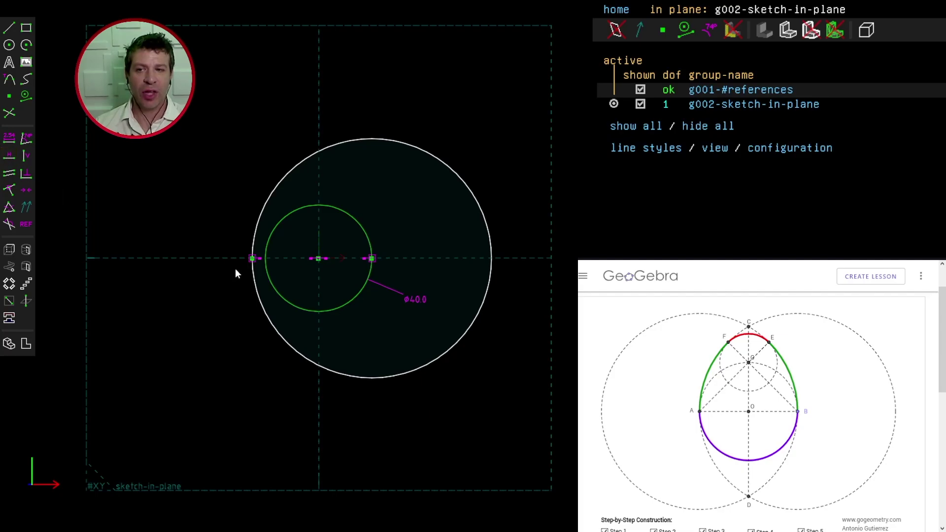
# Constrain the datum point onto the 40-diameter circle so the large circle passes through that circle's left end, and check the large circle's size
pyautogui.click(252, 258)
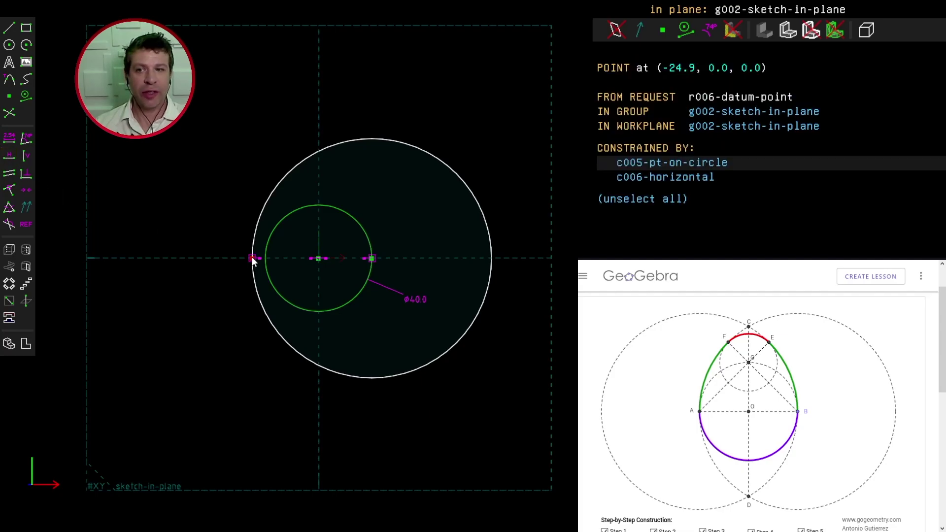
pyautogui.click(268, 276)
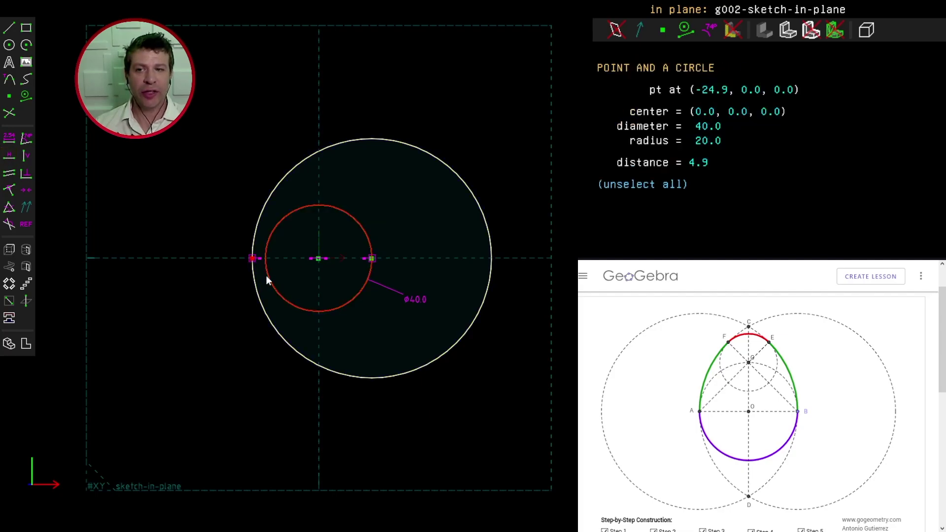
pyautogui.click(11, 194)
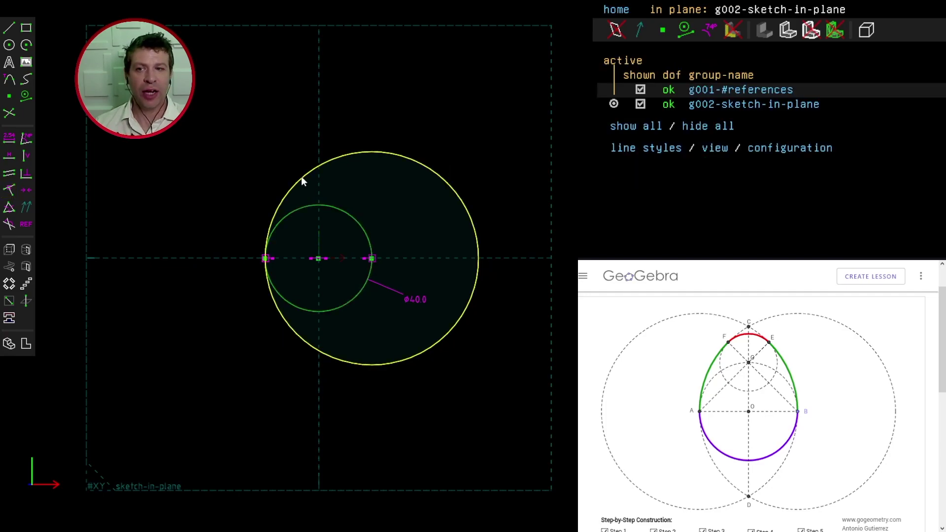
pyautogui.click(302, 177)
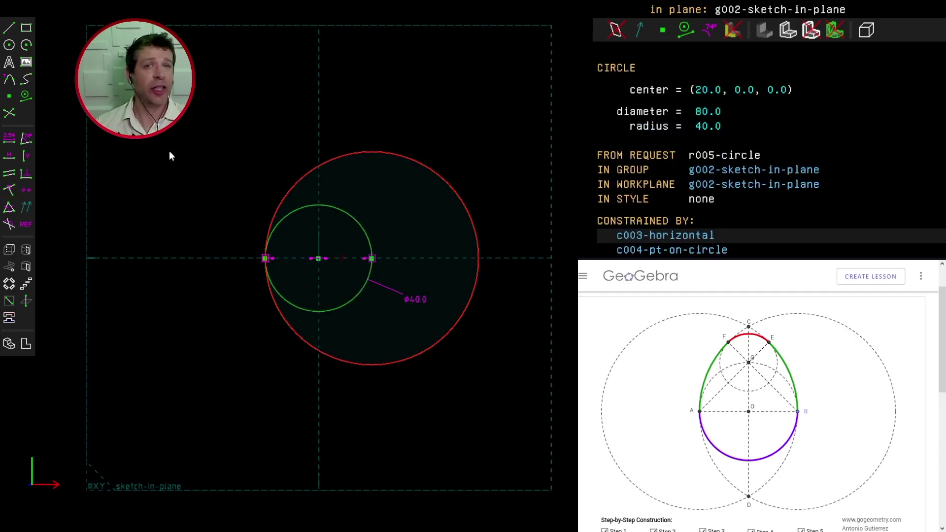
pyautogui.press('Escape')
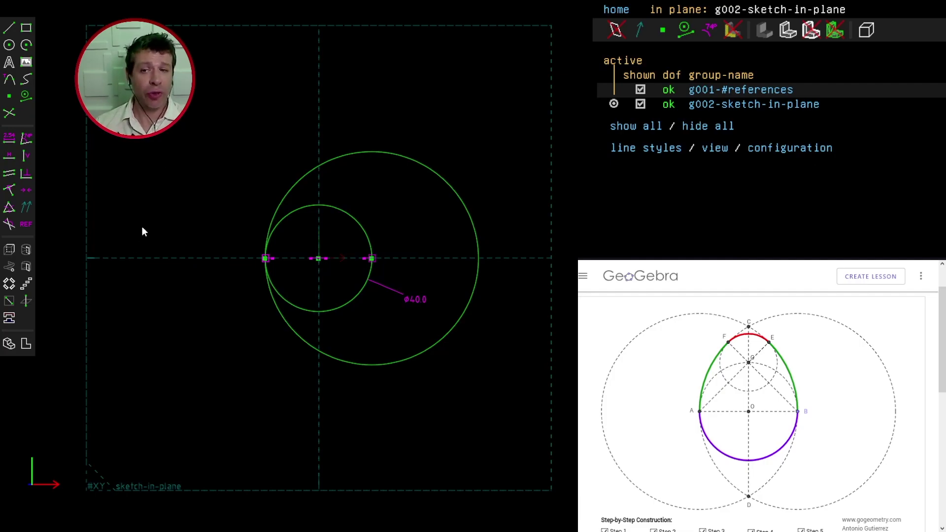
# Draw a matching large circle centred on the left datum point and passing through the first large circle's centre
pyautogui.click(9, 45)
pyautogui.click(265, 258)
pyautogui.click(372, 258)
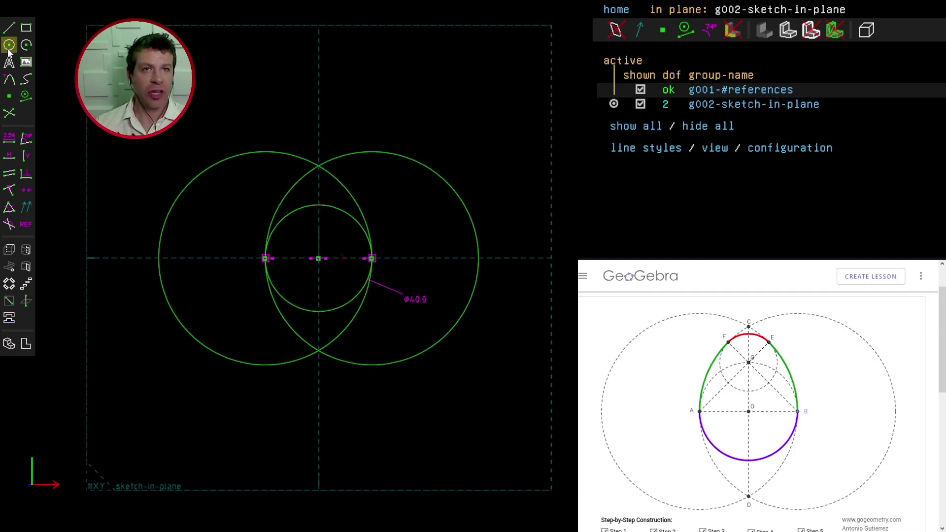
# Draw a small circle centred on the upper edge of the 40-diameter circle, slightly left of the vertical axis
pyautogui.press('c')
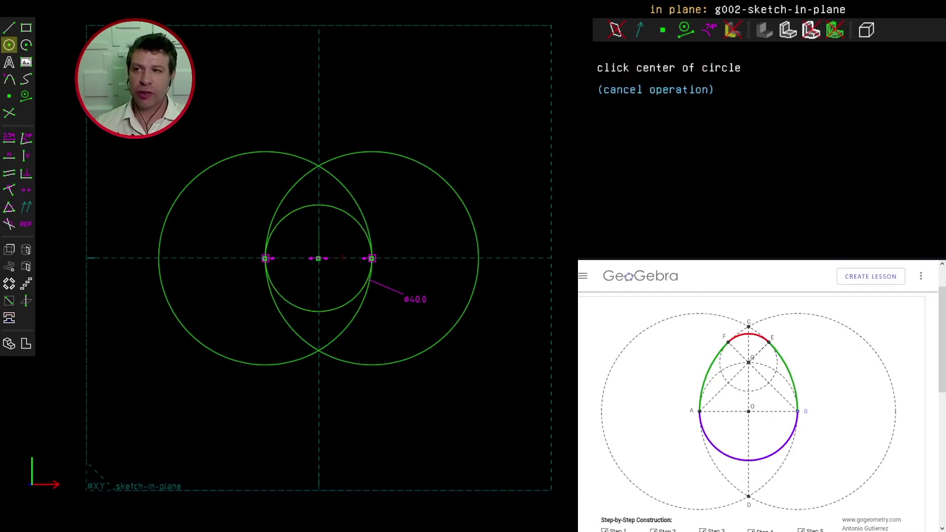
pyautogui.click(304, 207)
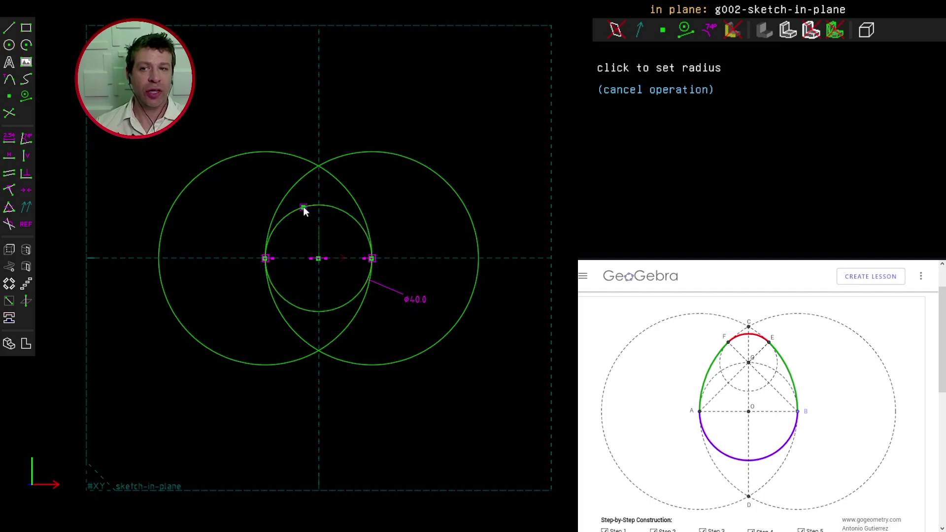
pyautogui.click(358, 227)
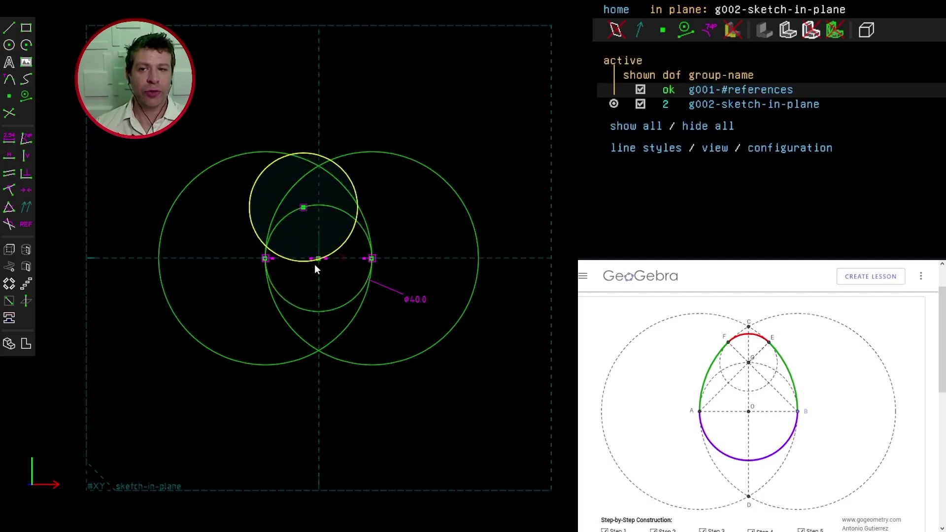
# Align the upper circle's centre vertically with the origin and resize the circle to reach approximately the large circles' upper intersection
pyautogui.click(303, 207)
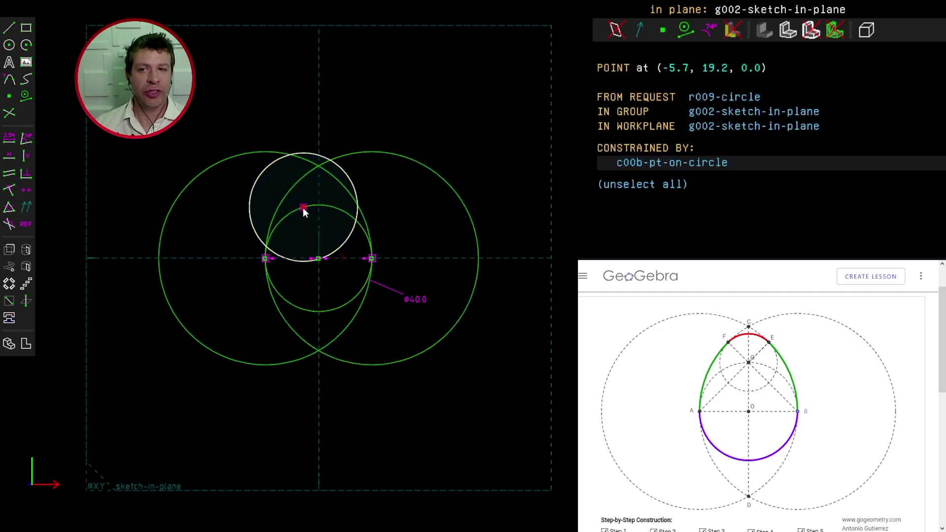
pyautogui.click(319, 258)
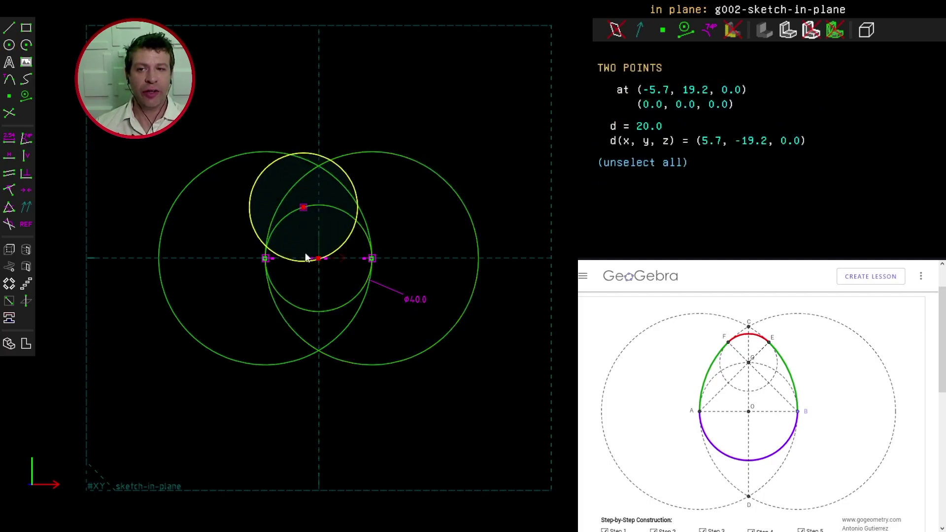
pyautogui.click(31, 157)
pyautogui.moveTo(280, 166); pyautogui.dragTo(297, 189)
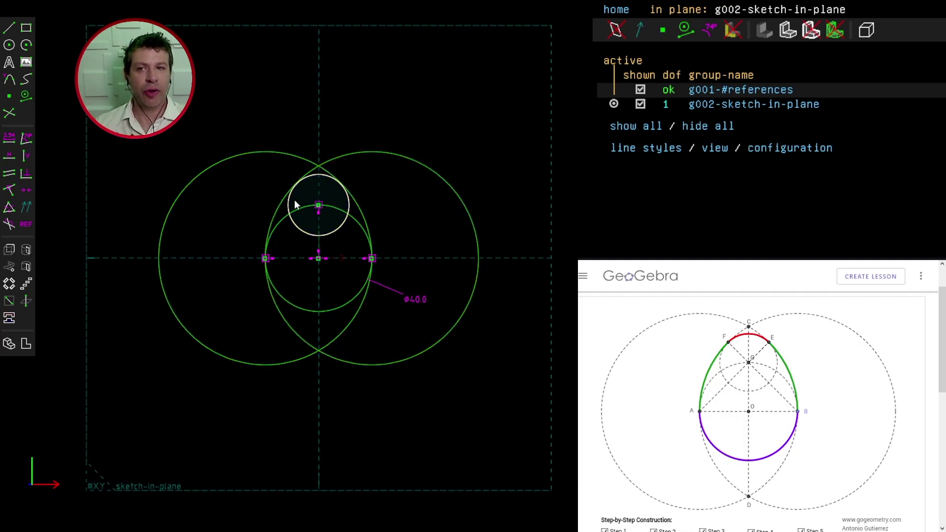
pyautogui.moveTo(286, 204); pyautogui.dragTo(279, 202)
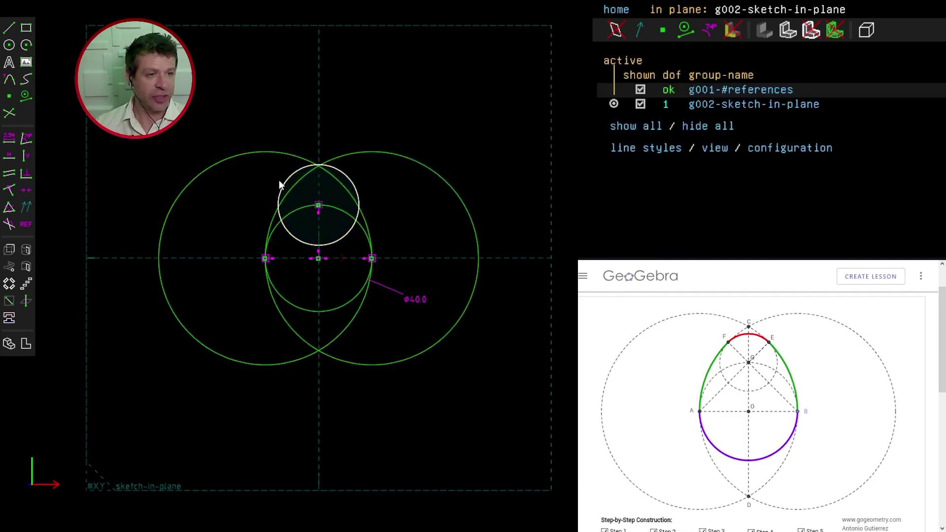
# Draw a line from the right large circle's centre to the upper-left edge of the small upper circle
pyautogui.click(8, 31)
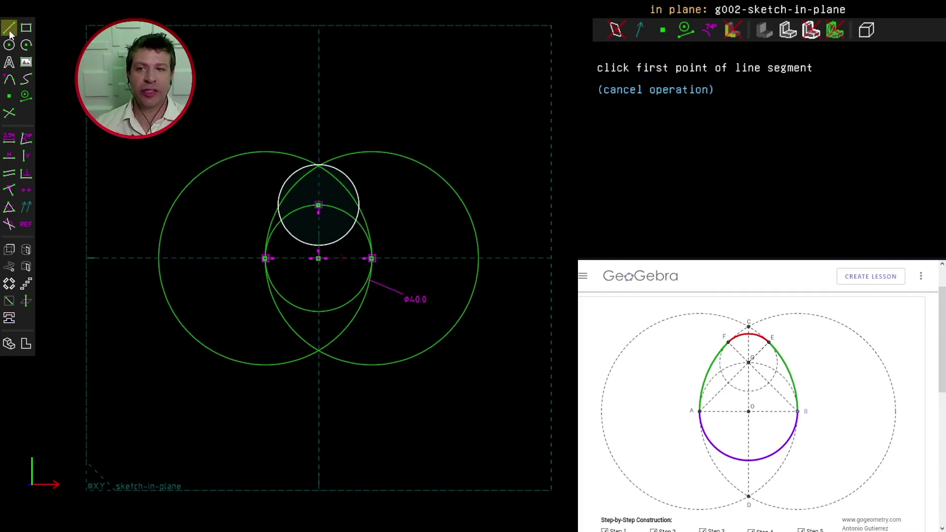
pyautogui.click(372, 258)
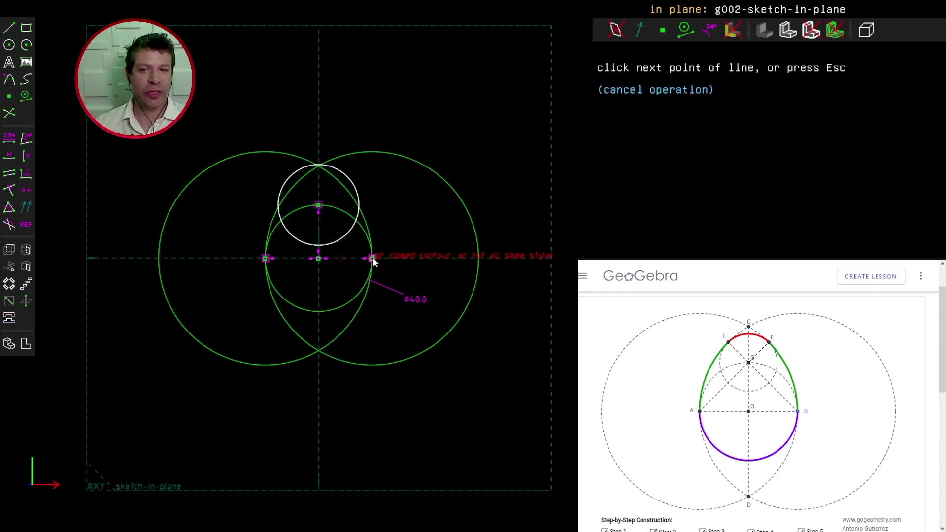
pyautogui.click(290, 181)
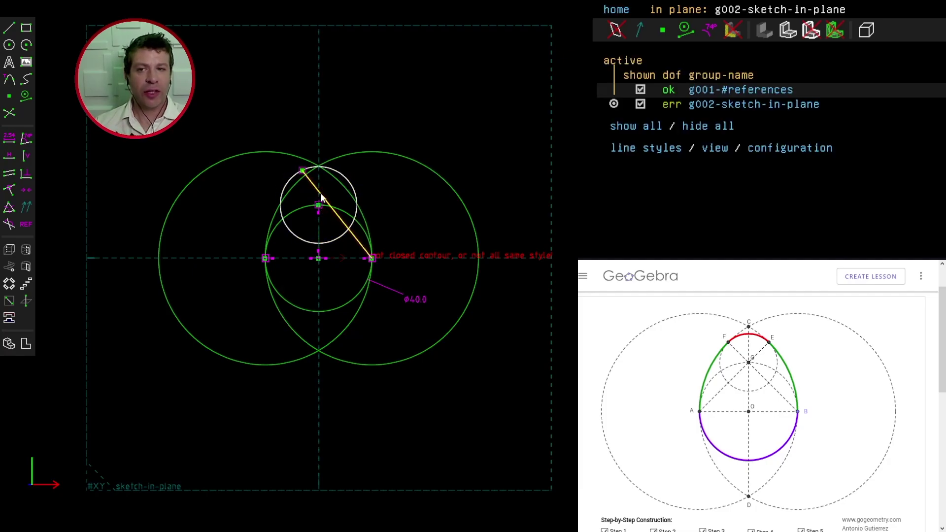
# Constrain the small upper circle's centre to lie on the diagonal line
pyautogui.click(322, 197)
pyautogui.click(317, 205)
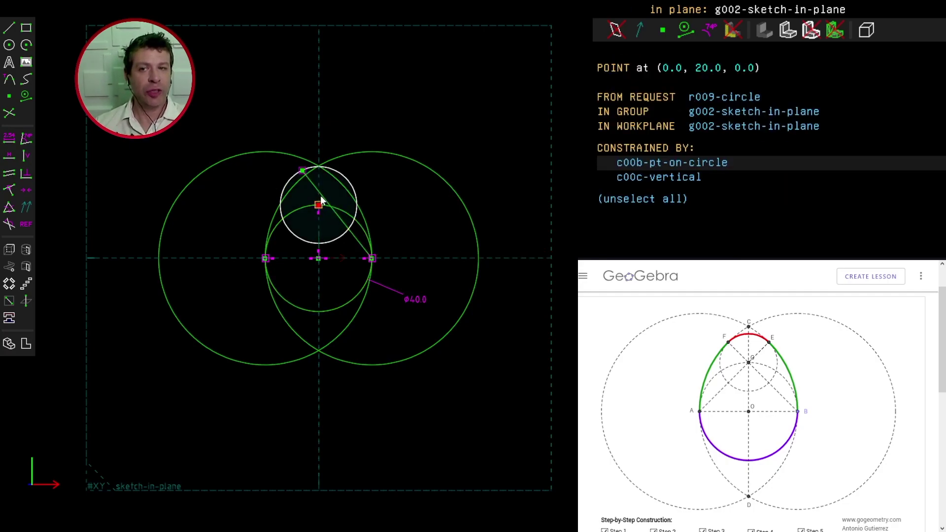
pyautogui.click(322, 195)
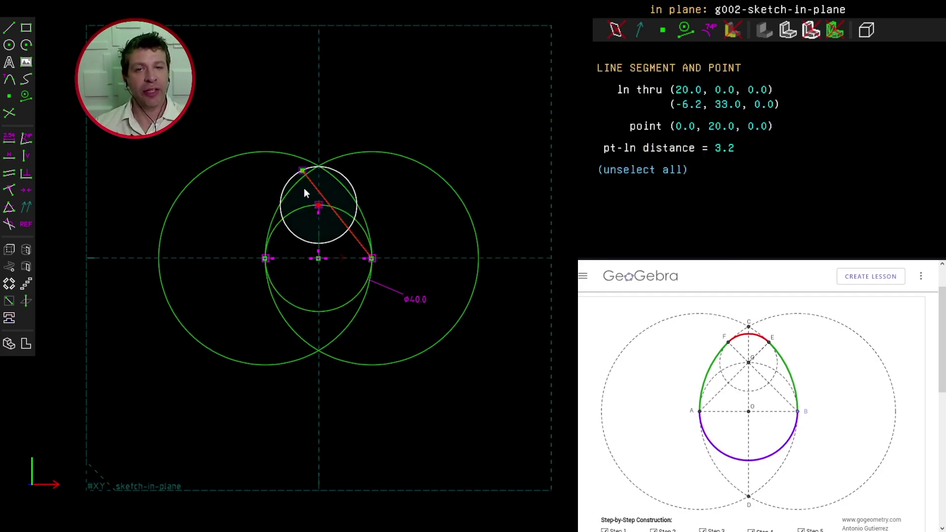
pyautogui.click(9, 192)
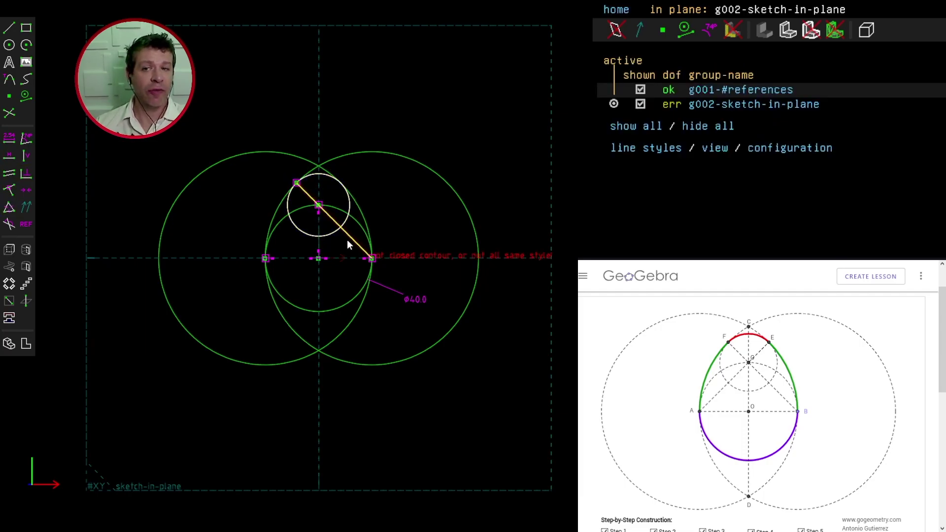
# Convert the small upper circle to construction geometry
pyautogui.click(351, 241)
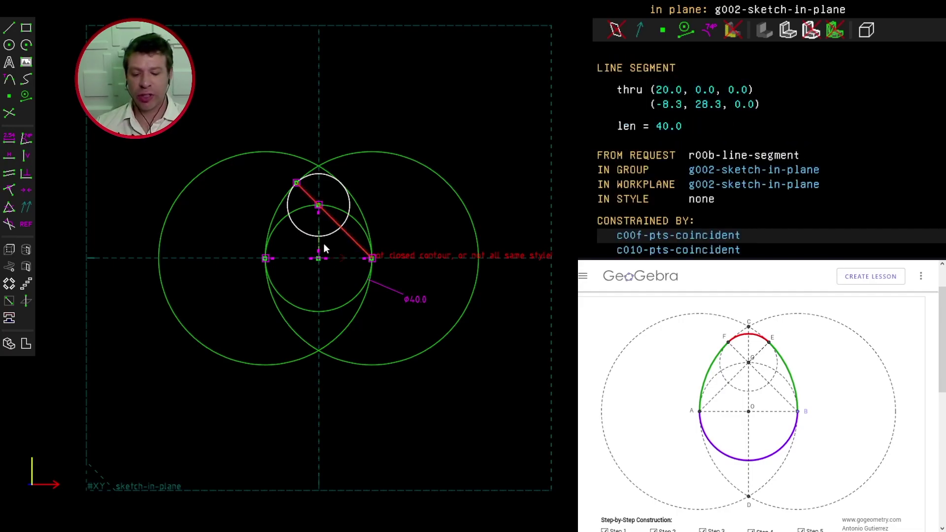
pyautogui.press('Escape')
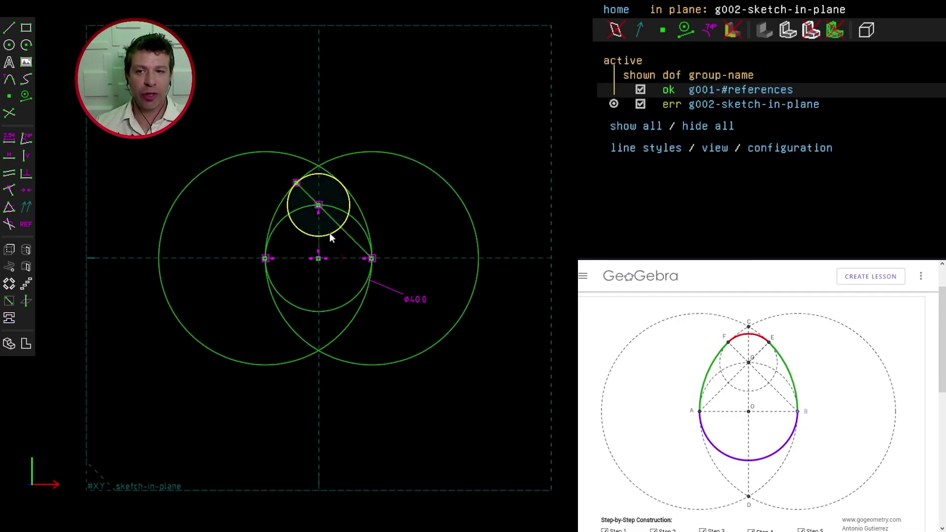
pyautogui.click(331, 235)
pyautogui.click(90, 272)
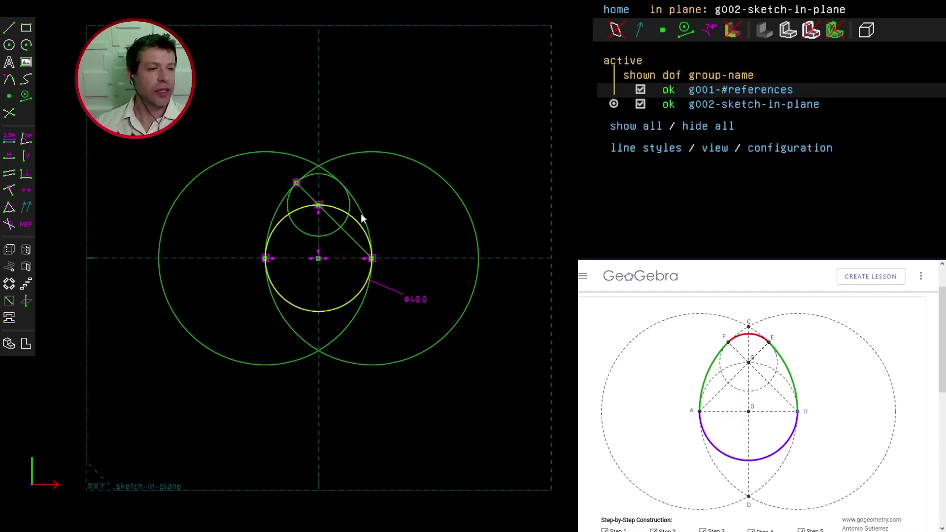
# Draw a line from the left large circle's centre to the upper-right edge of the small upper circle
pyautogui.click(9, 27)
pyautogui.click(266, 258)
pyautogui.click(342, 183)
pyautogui.press('Escape')
pyautogui.scroll(3, 306, 245)
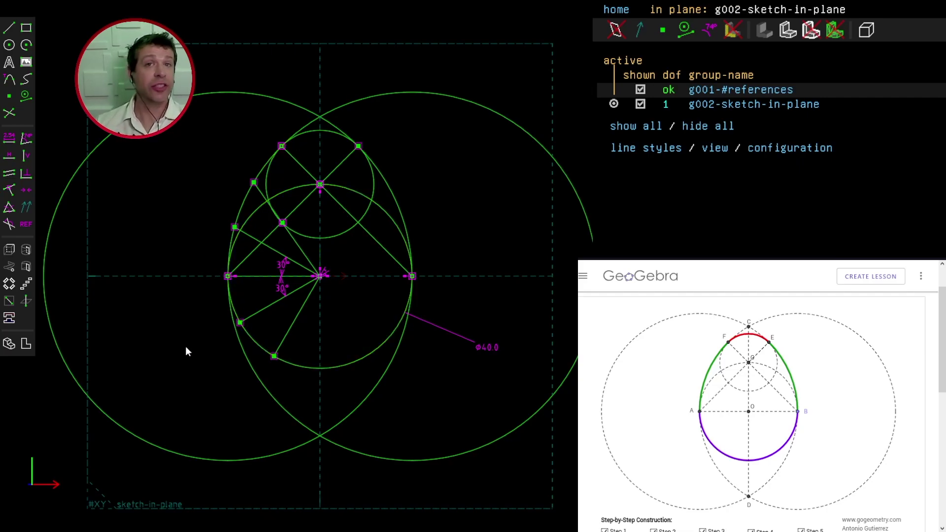
# Draw an arc from just above the small upper circle, near the vertical axis, to the upper-left end of the diagonal line
pyautogui.press('a')
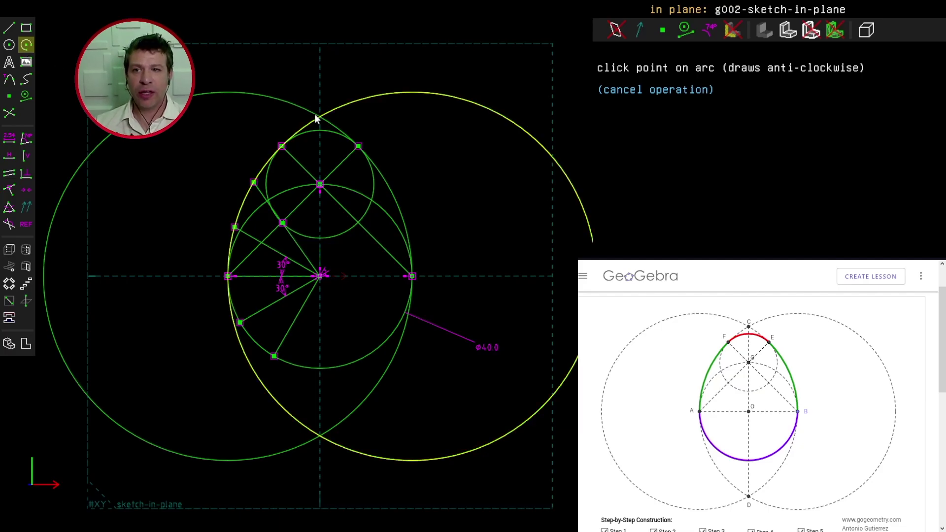
pyautogui.click(317, 96)
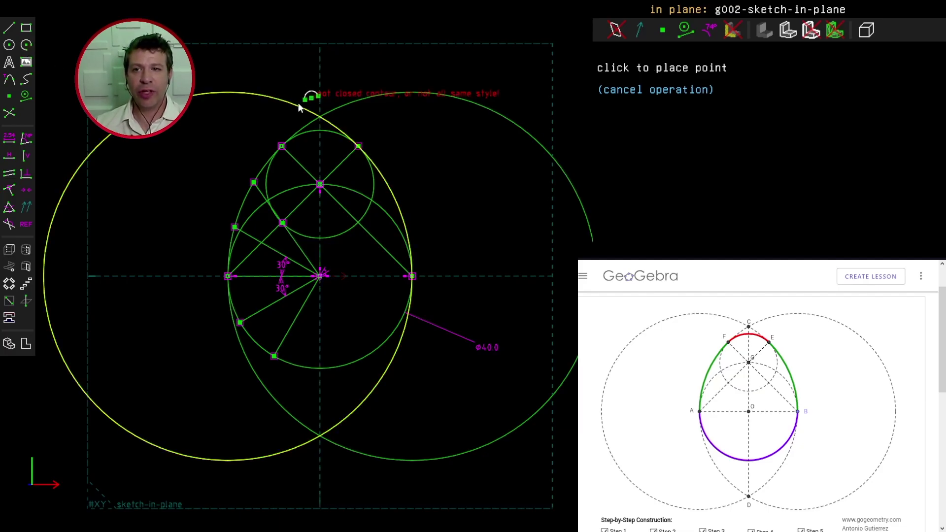
pyautogui.click(281, 146)
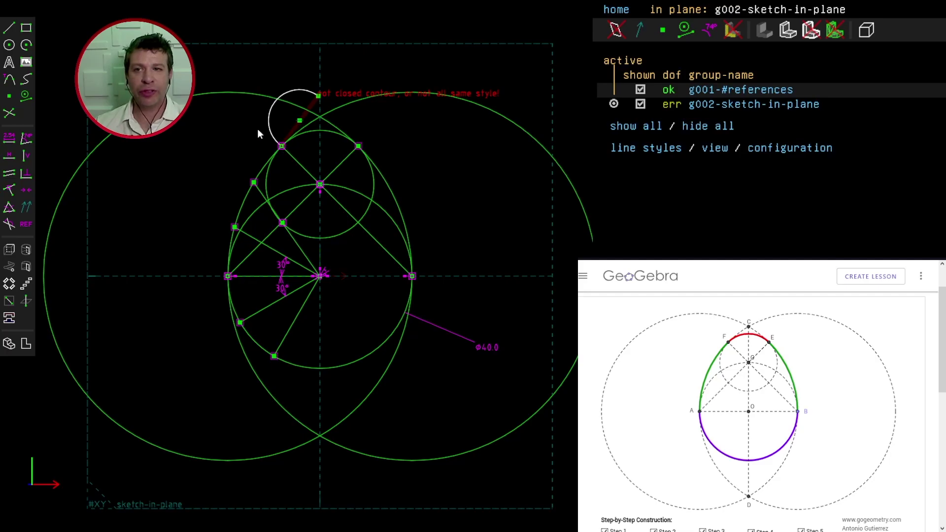
# Constrain the arc's free upper endpoint to lie on the small upper circle
pyautogui.click(318, 95)
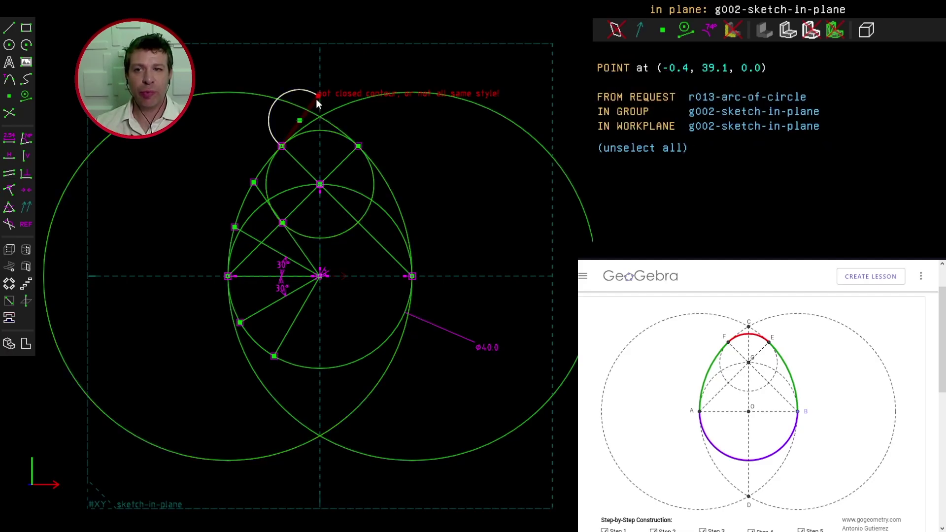
pyautogui.click(315, 131)
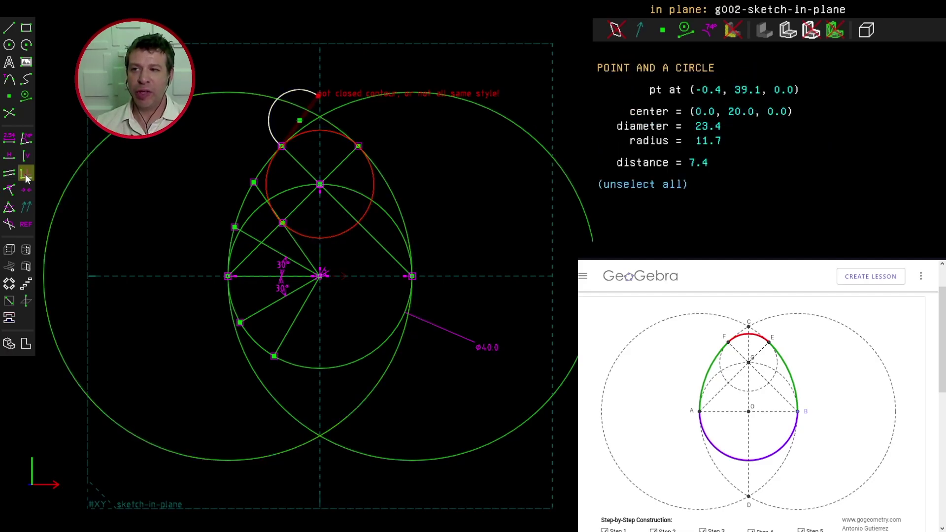
pyautogui.click(8, 192)
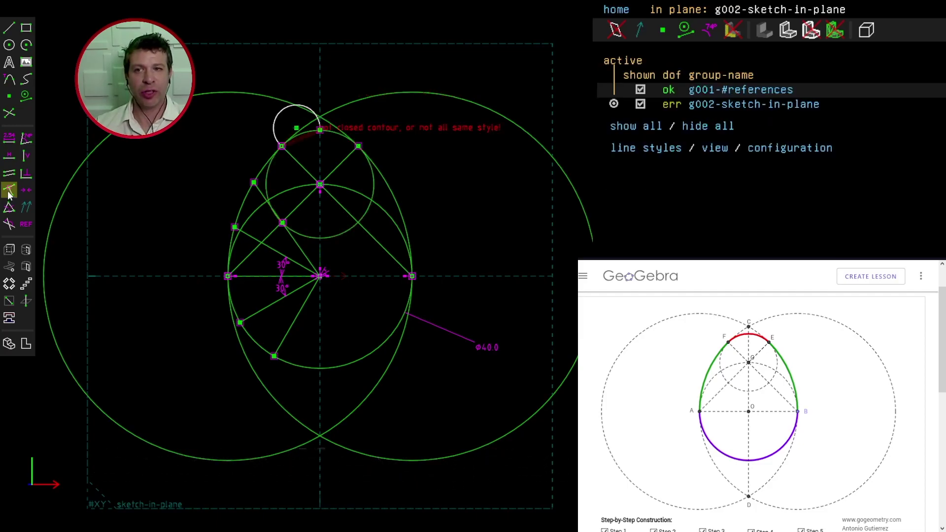
# Align the arc's upper endpoint vertically with the small circle's centre and move the arc's centre inside that circle
pyautogui.click(314, 132)
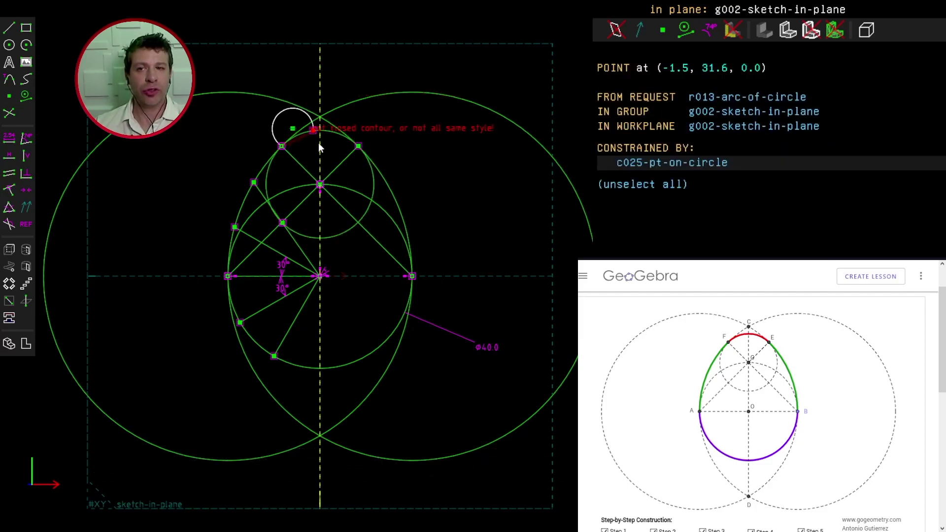
pyautogui.click(319, 185)
pyautogui.click(28, 161)
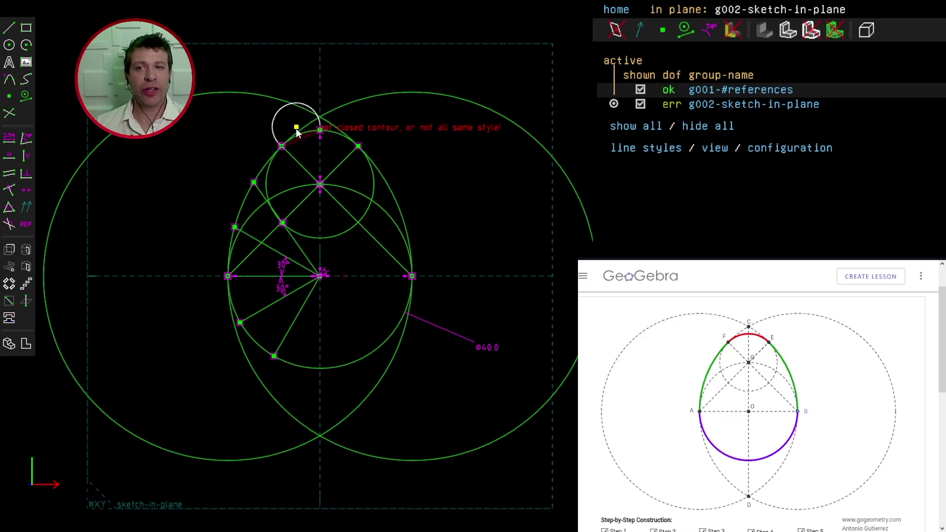
pyautogui.moveTo(296, 129); pyautogui.dragTo(306, 164)
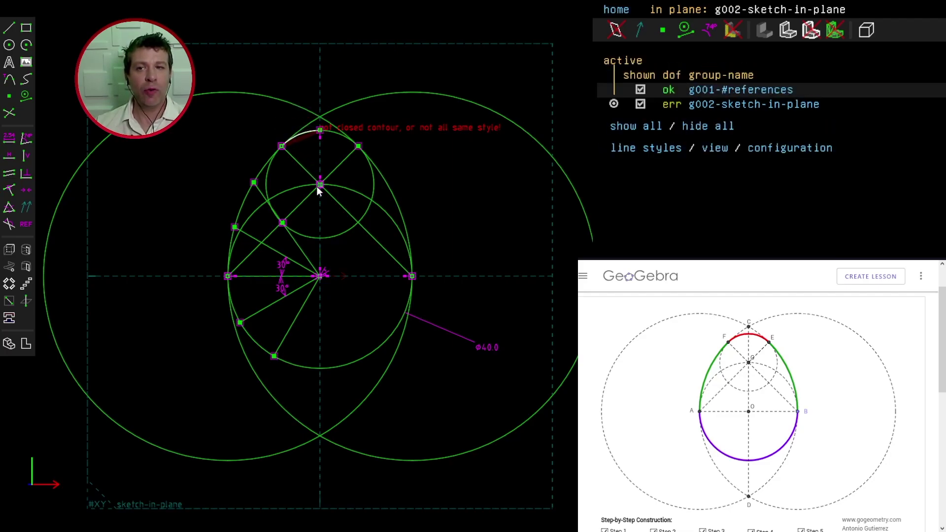
# Try to make the top arc's centre coincident with the small upper circle's centre
pyautogui.click(308, 153)
pyautogui.click(320, 185)
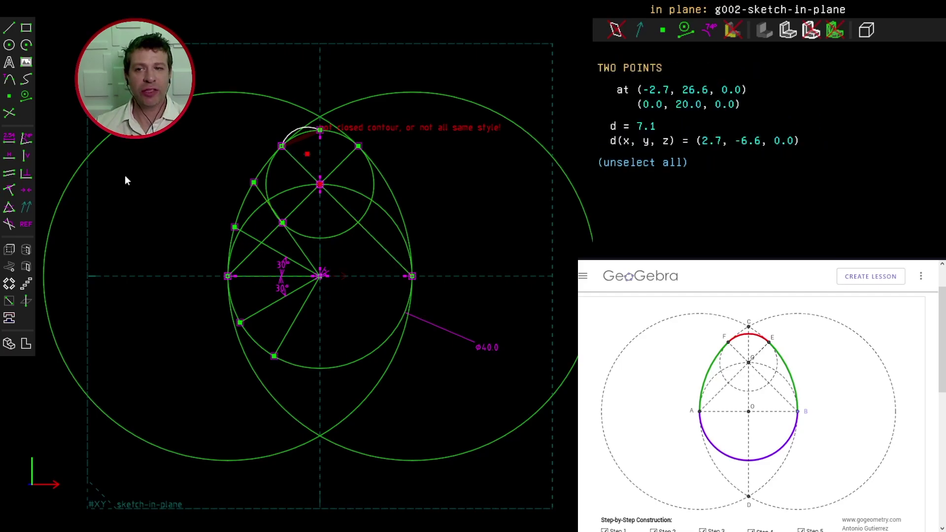
pyautogui.click(10, 206)
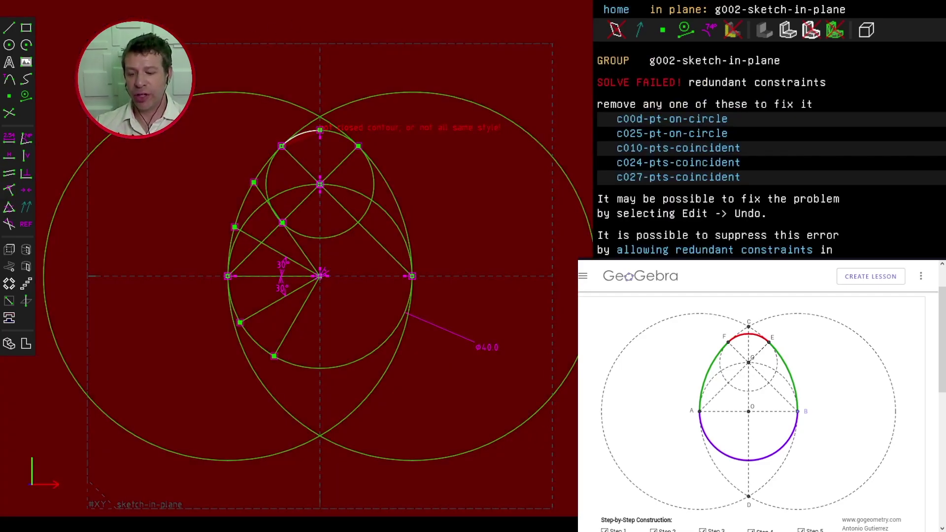
pyautogui.hotkey('ctrl', 'z')
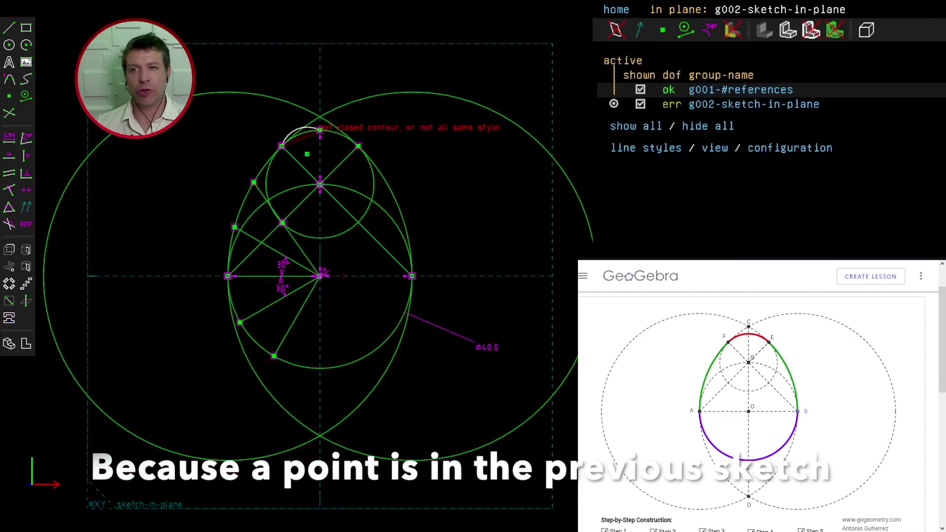
# Constrain the top arc's centre to be vertically aligned with the arc's upper endpoint
pyautogui.click(307, 154)
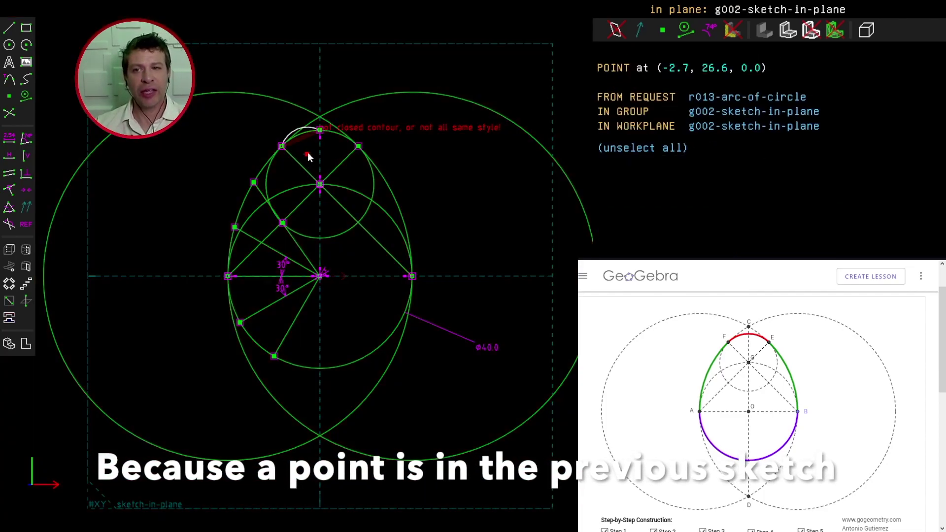
pyautogui.click(320, 131)
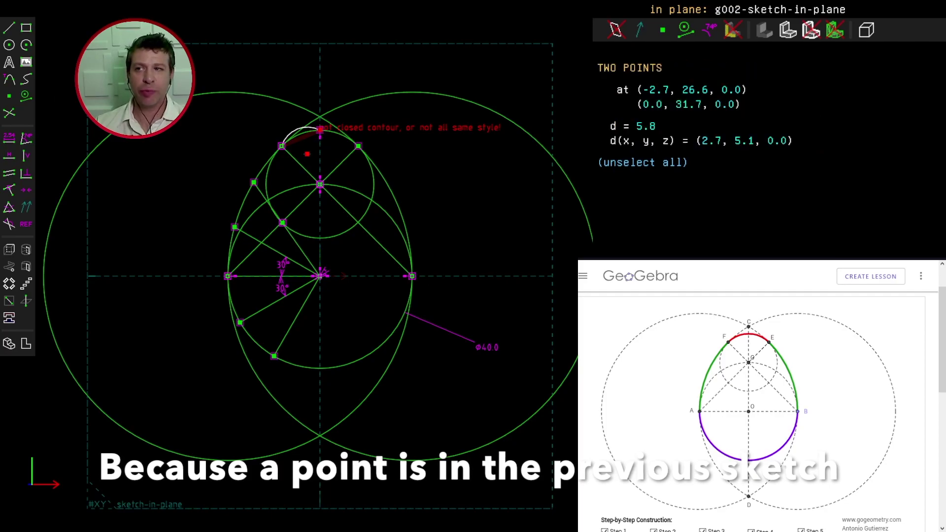
pyautogui.click(25, 157)
# Draw an arc from the top arc's left endpoint down to the left datum point on the horizontal axis
pyautogui.scroll(2, 270, 80)
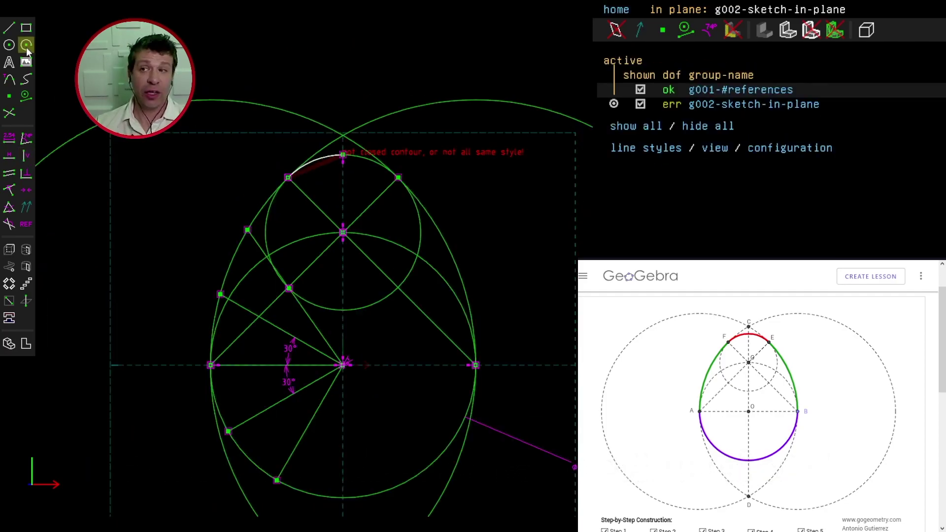
pyautogui.press('a')
pyautogui.click(289, 177)
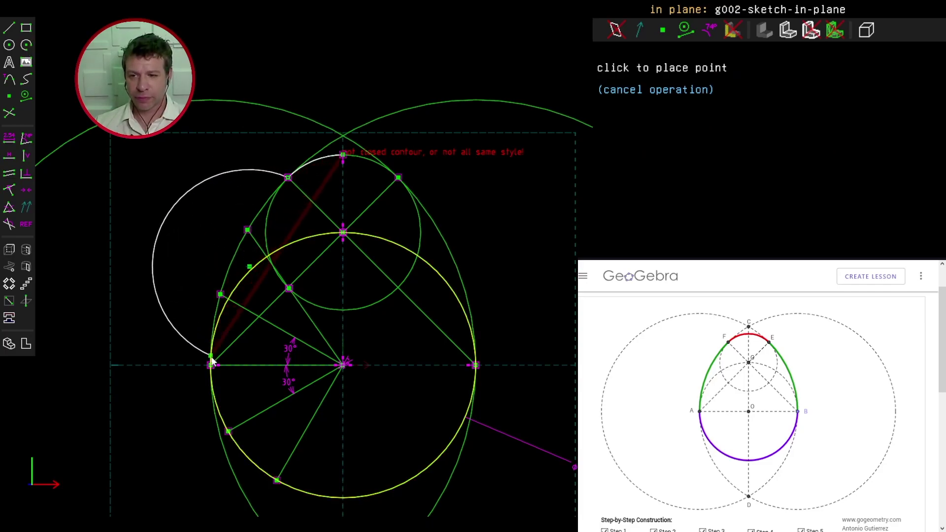
pyautogui.click(211, 363)
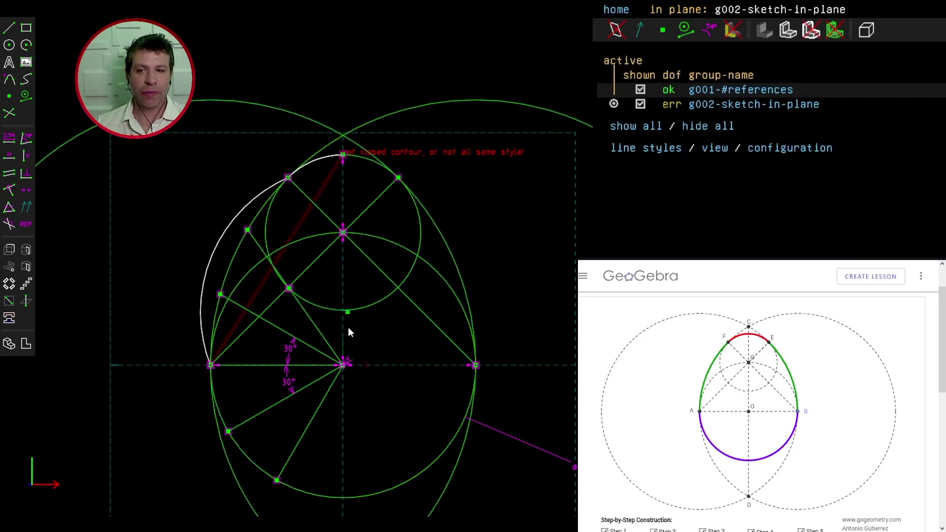
# Try to make the left side arc's centre coincident with the right large circle's centre
pyautogui.click(475, 365)
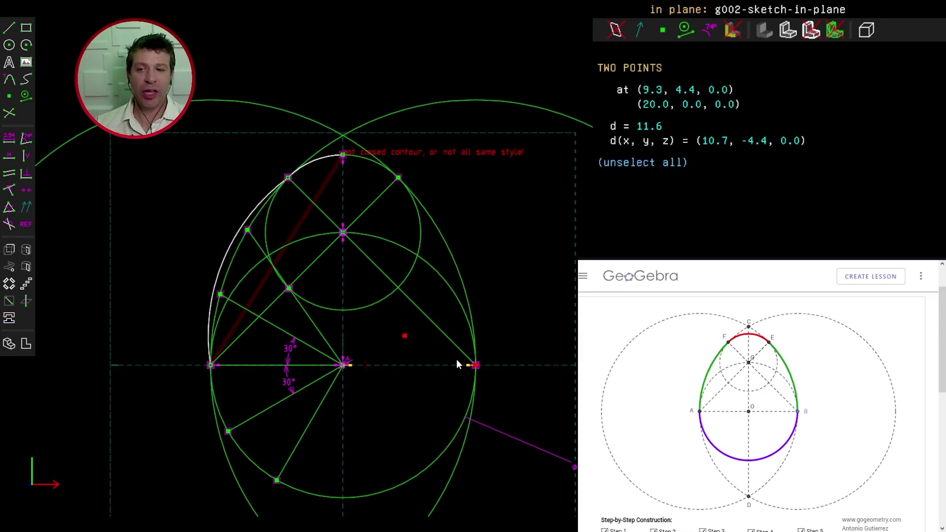
pyautogui.click(9, 192)
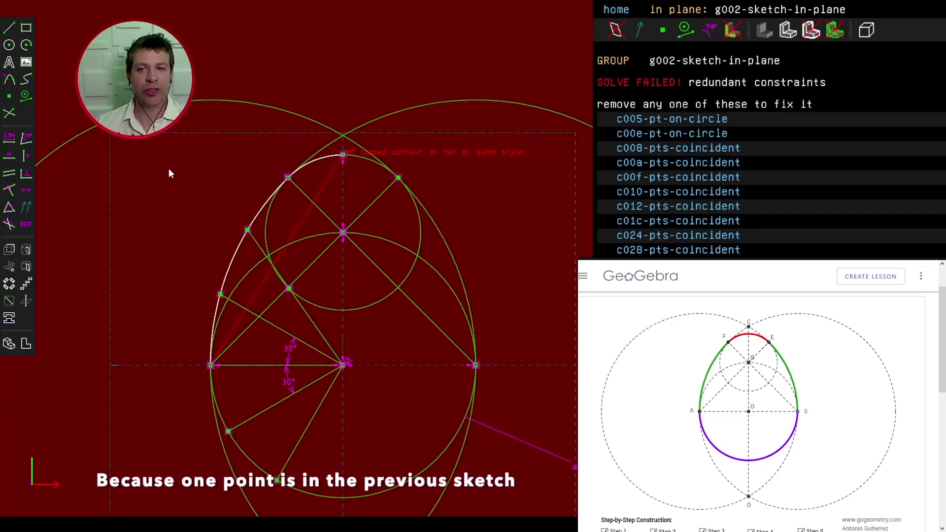
pyautogui.hotkey('ctrl', 'z')
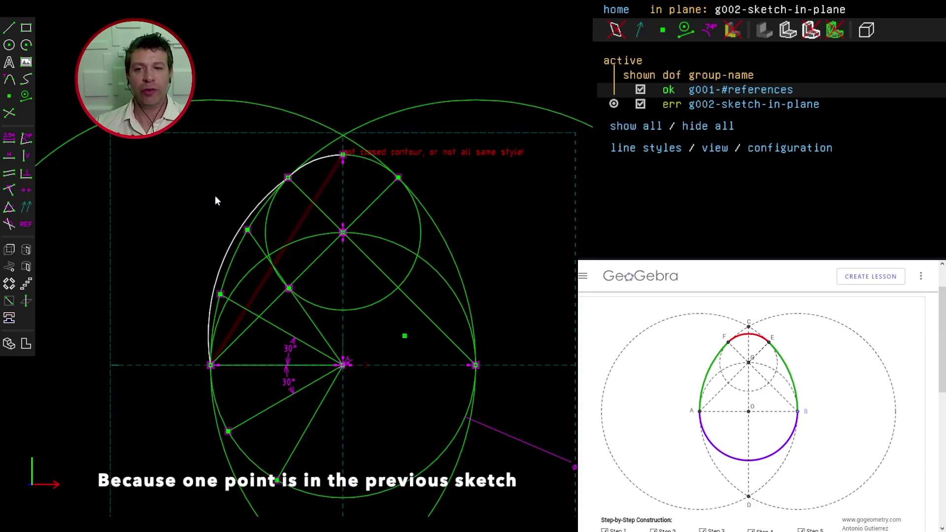
# Constrain the left side arc's centre to be horizontally aligned with the origin
pyautogui.click(404, 334)
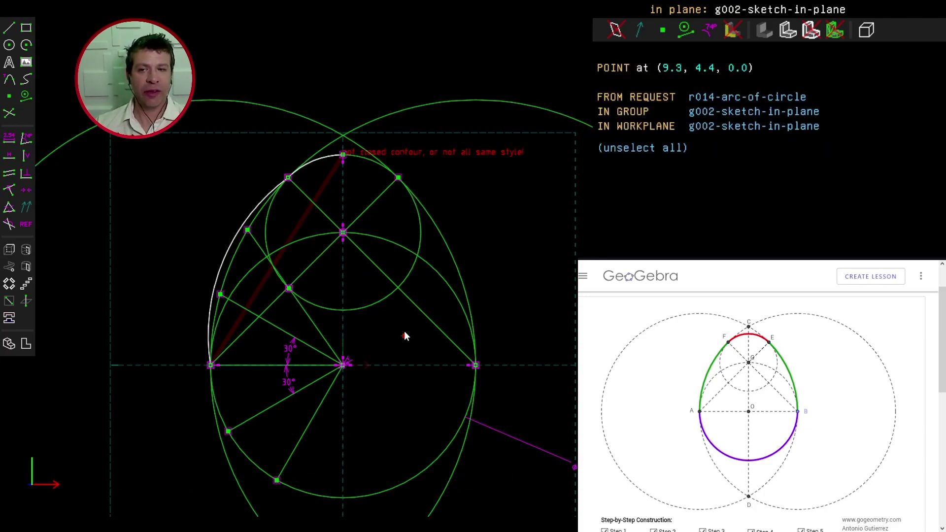
pyautogui.click(343, 365)
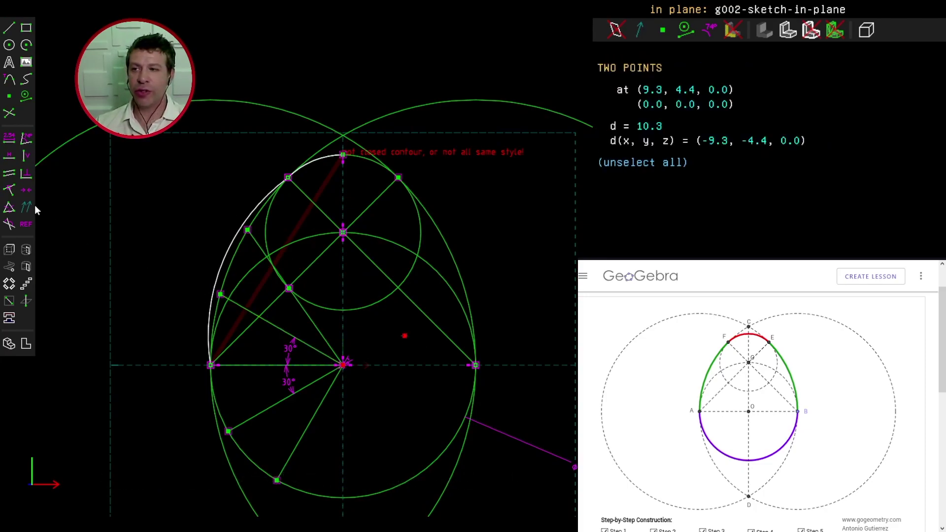
pyautogui.click(9, 159)
# Draw an arc from the left datum point to a point on the vertical axis just below the 40-diameter circle, at about (0.2, -26.2)
pyautogui.press('f')
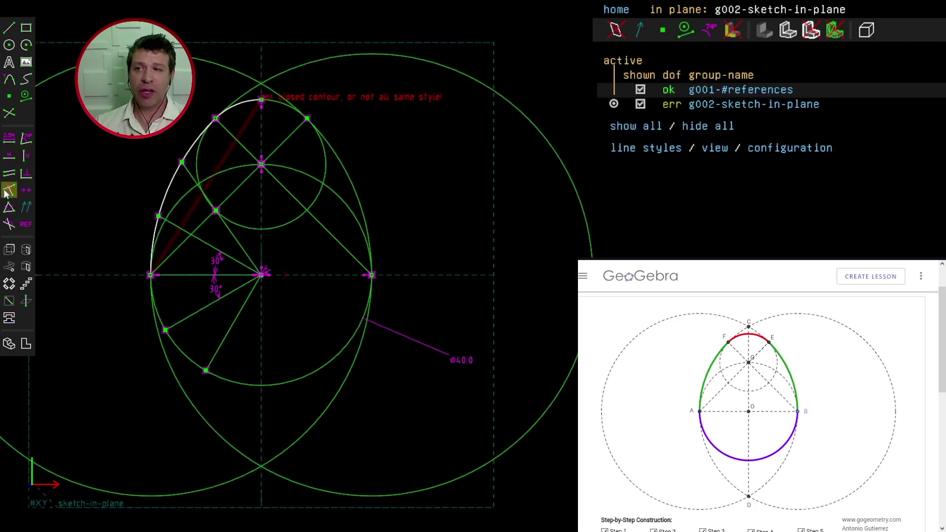
pyautogui.click(27, 45)
pyautogui.click(150, 274)
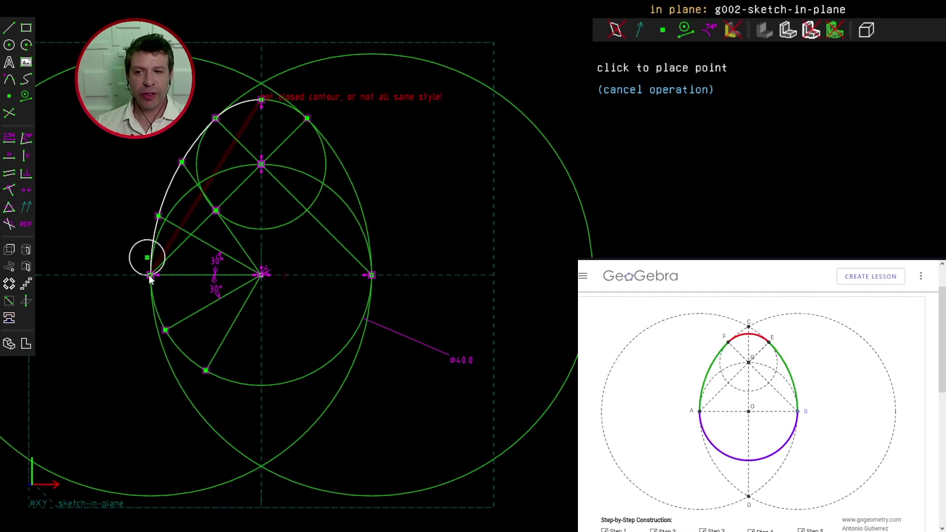
pyautogui.click(261, 421)
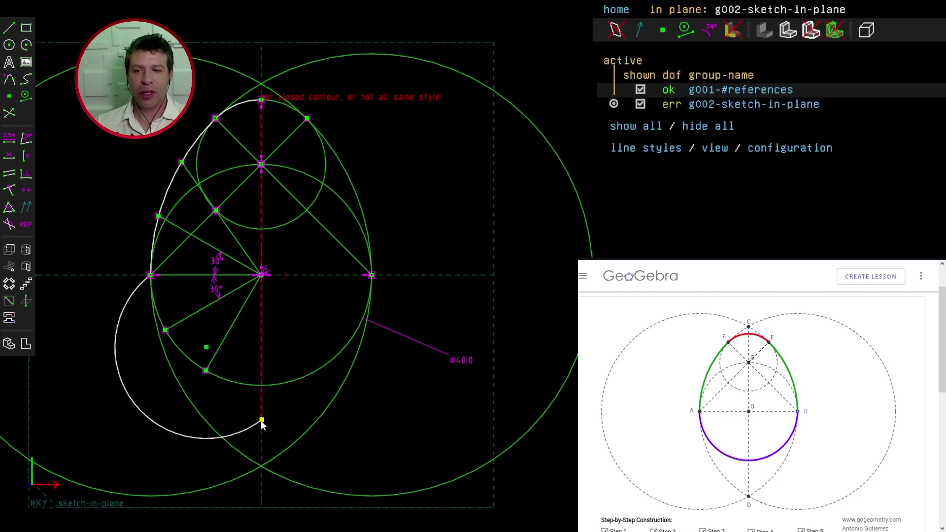
# Constrain the lower arc's free endpoint to lie on the 40-diameter circle
pyautogui.click(262, 421)
pyautogui.click(247, 385)
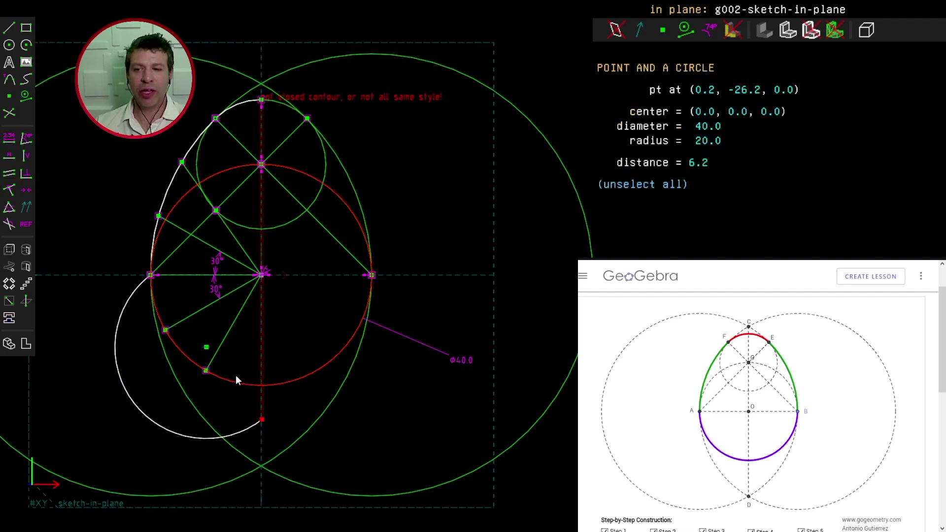
pyautogui.click(10, 189)
# Shift the lower arc's endpoint slightly along the 40-diameter circle and constrain it to be vertically aligned with the origin
pyautogui.moveTo(261, 386); pyautogui.dragTo(239, 380)
pyautogui.click(239, 382)
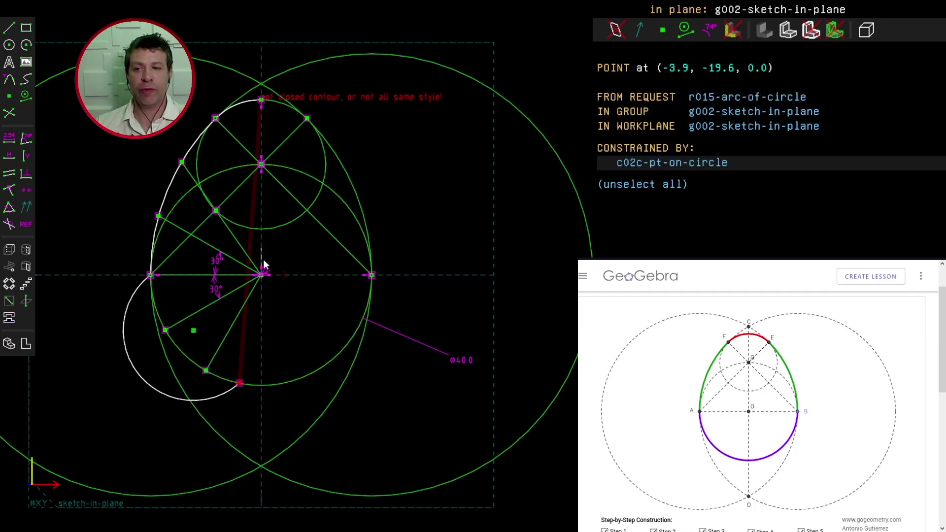
pyautogui.click(263, 278)
pyautogui.click(26, 156)
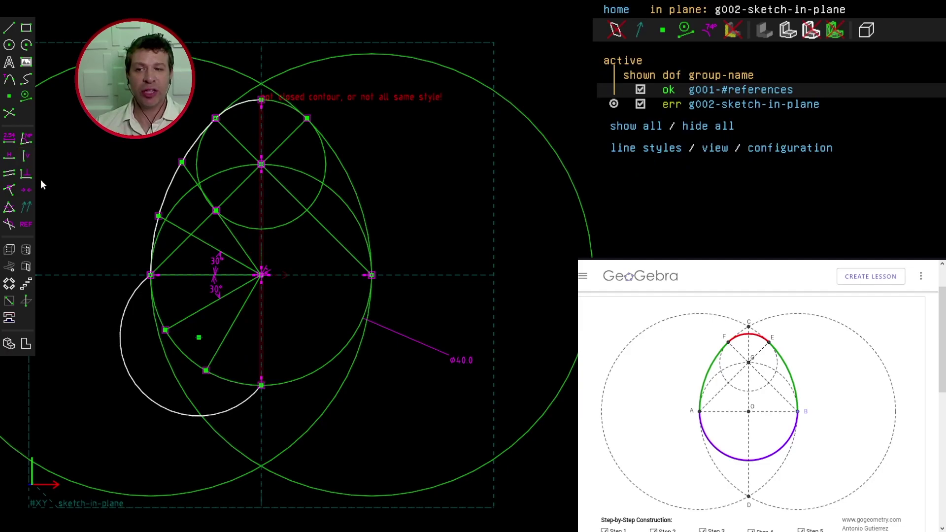
# Snap the lower arc's centre onto the origin and close the half-egg with a vertical line between its top and bottom endpoints
pyautogui.moveTo(200, 335); pyautogui.dragTo(262, 277)
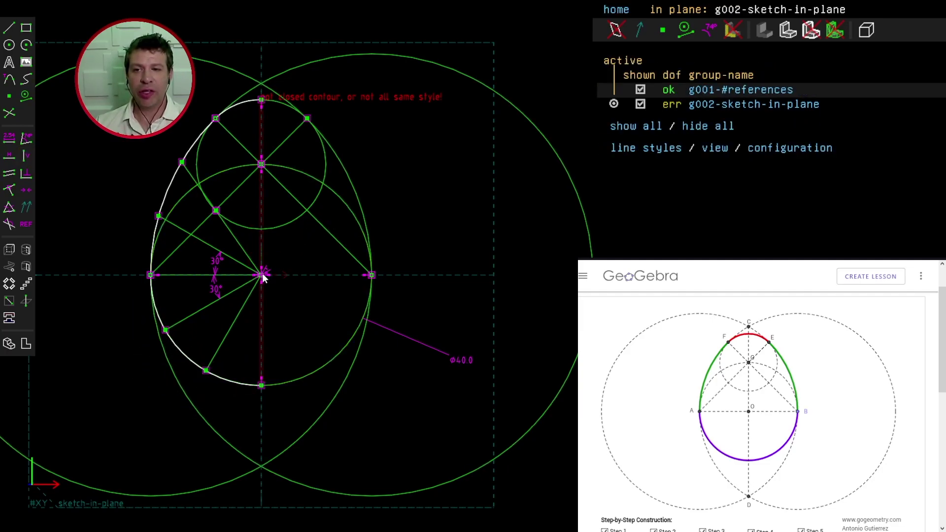
pyautogui.click(8, 28)
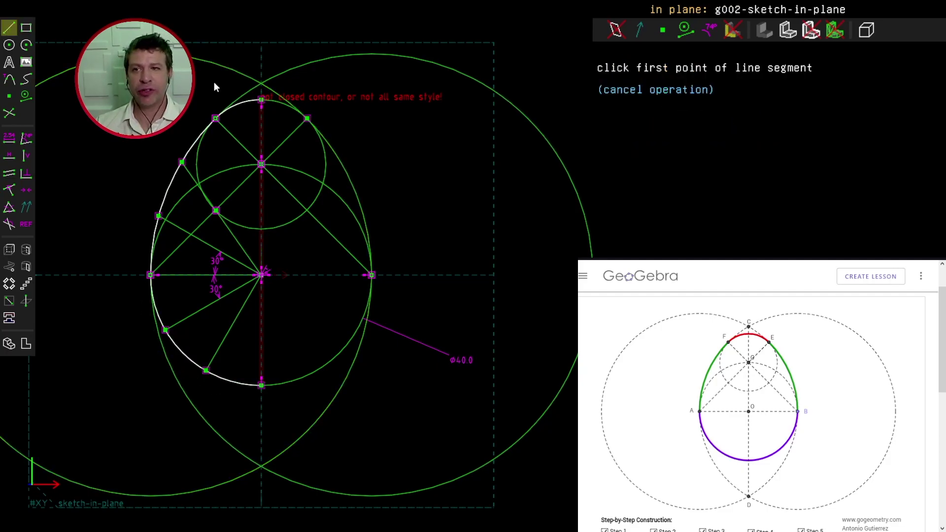
pyautogui.click(261, 100)
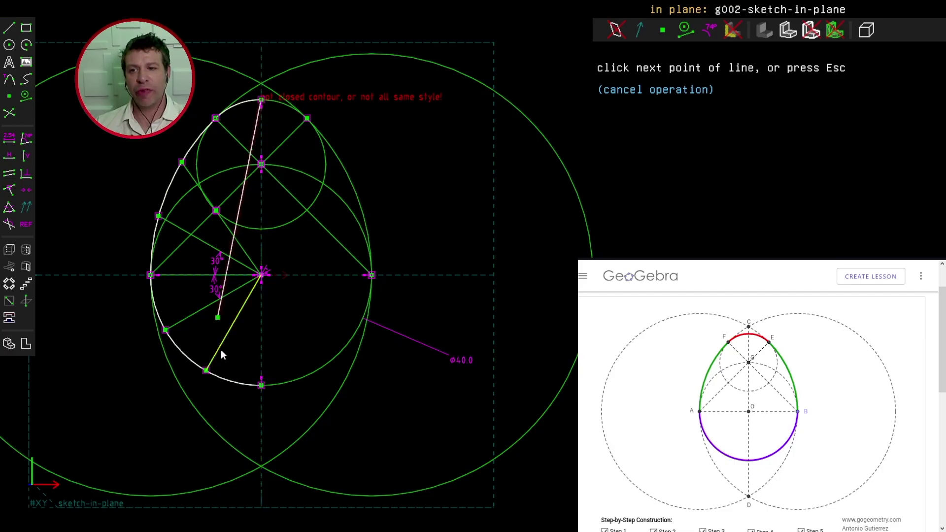
pyautogui.click(261, 385)
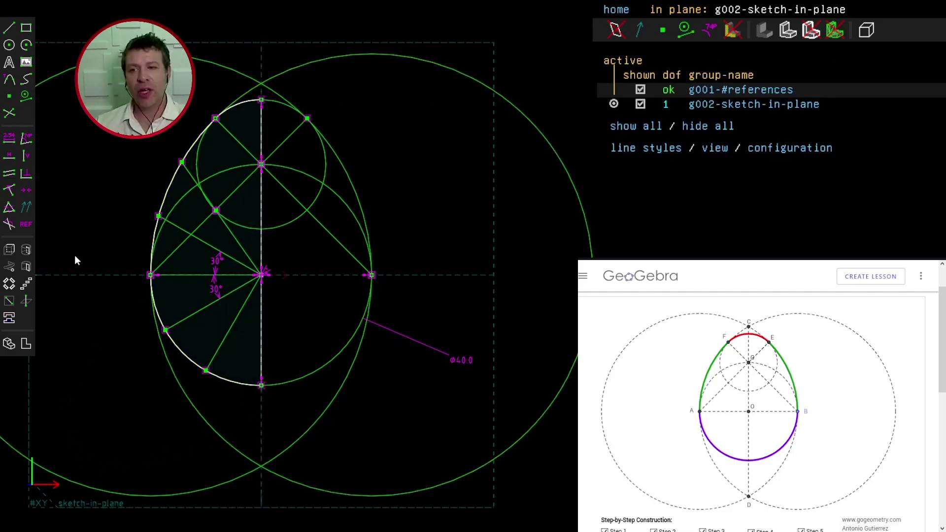
# Revolve the closed half-egg profile with Lathe about the vertical closing line through the origin
pyautogui.click(261, 274)
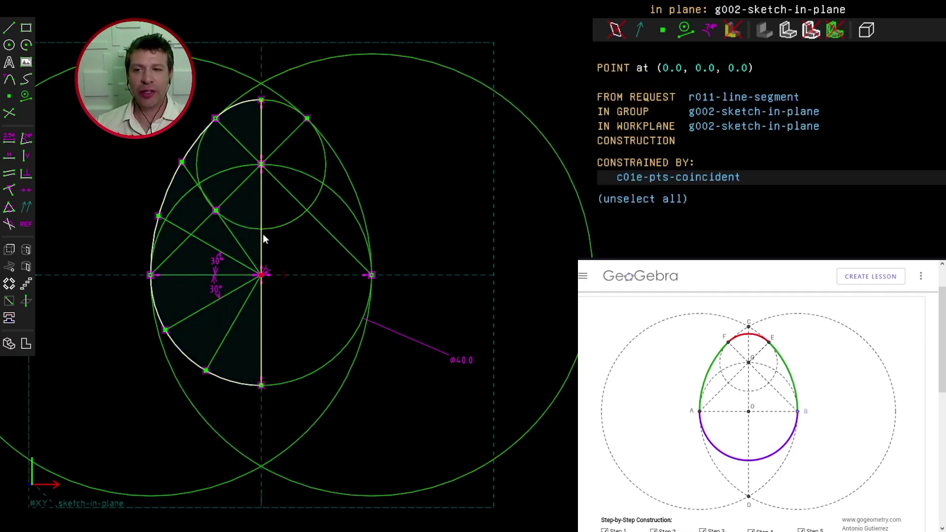
pyautogui.click(263, 233)
pyautogui.click(27, 250)
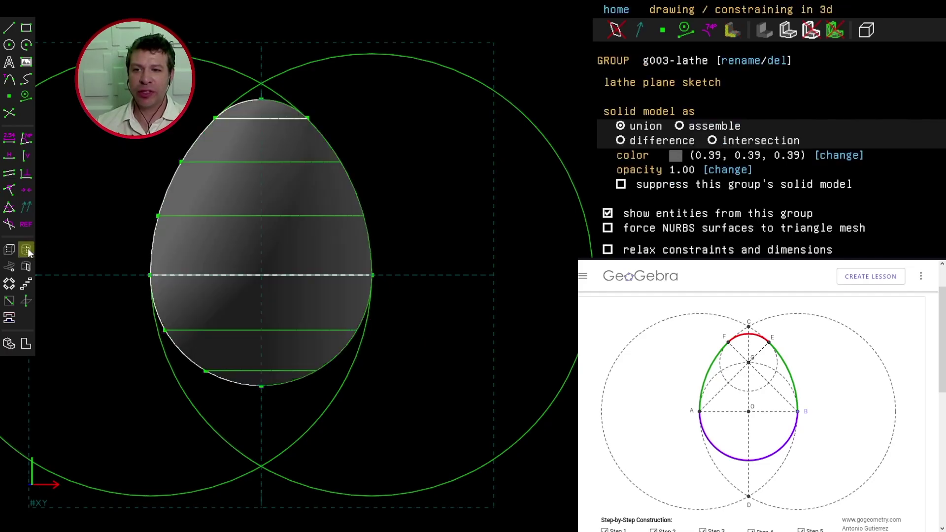
pyautogui.moveTo(101, 266); pyautogui.dragTo(74, 365, button='middle')
pyautogui.press('F2')
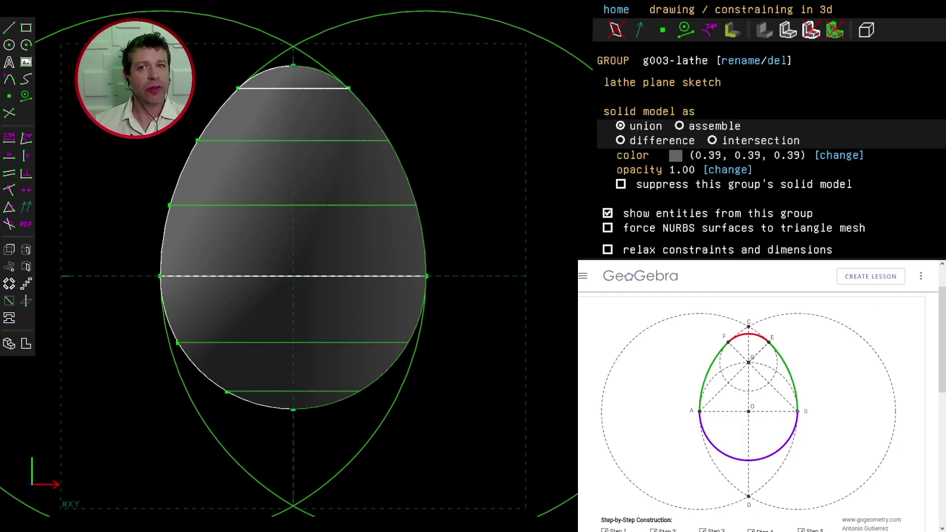
# Reactivate the g002-sketch-in-plane group and delete the g003-lathe group
pyautogui.click(619, 14)
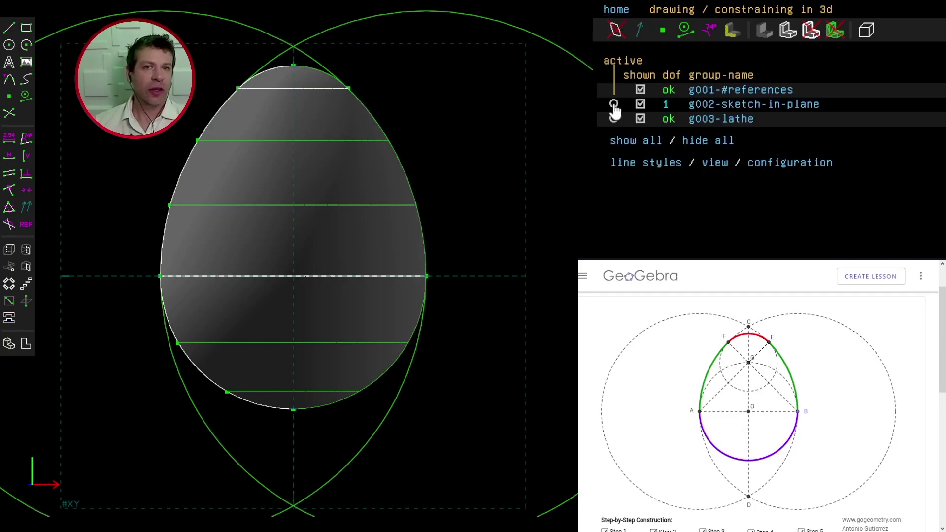
pyautogui.click(614, 104)
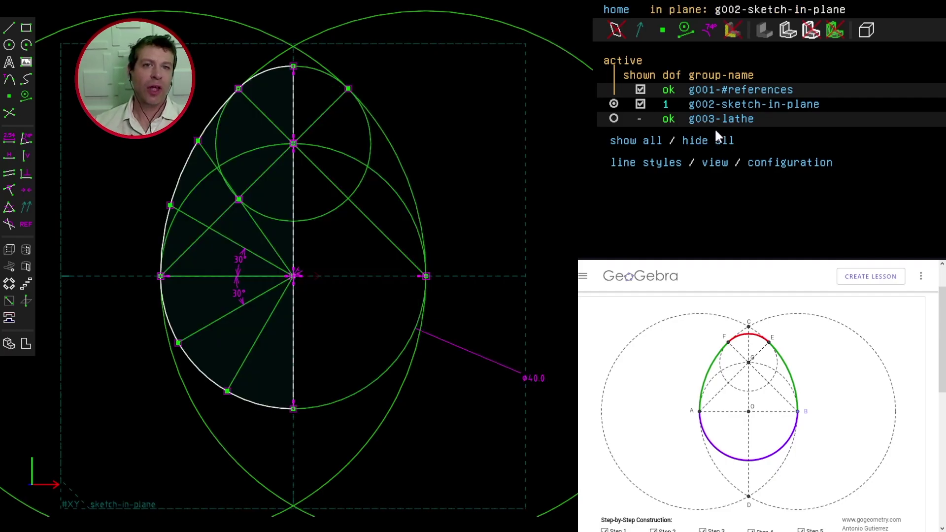
pyautogui.click(717, 121)
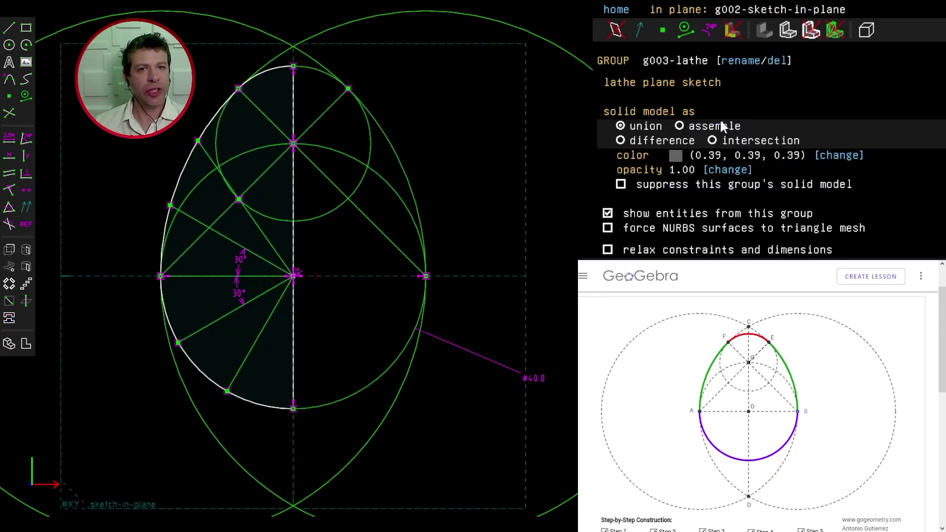
pyautogui.click(777, 61)
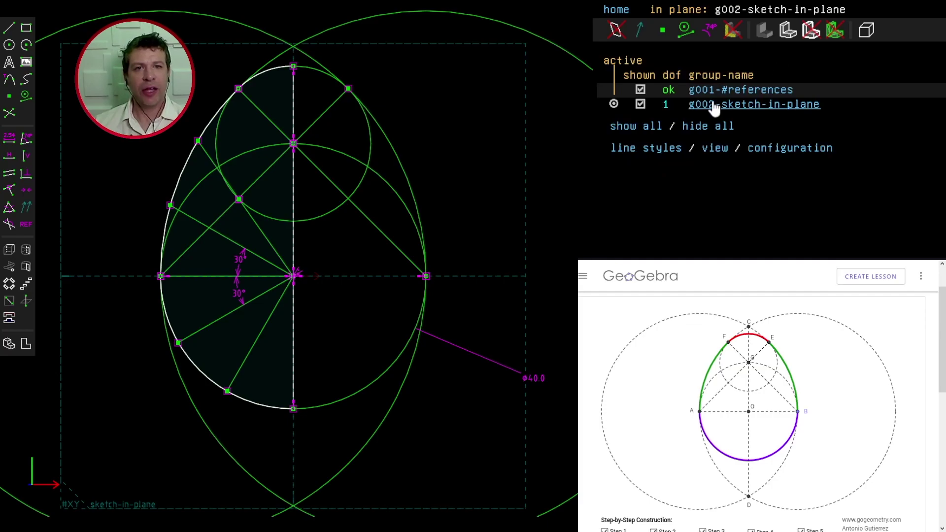
# Delete the vertical closing line and copy the three arcs that form the half-egg outline
pyautogui.click(293, 339)
pyautogui.click(312, 337)
pyautogui.click(183, 167)
pyautogui.click(267, 70)
pyautogui.click(170, 326)
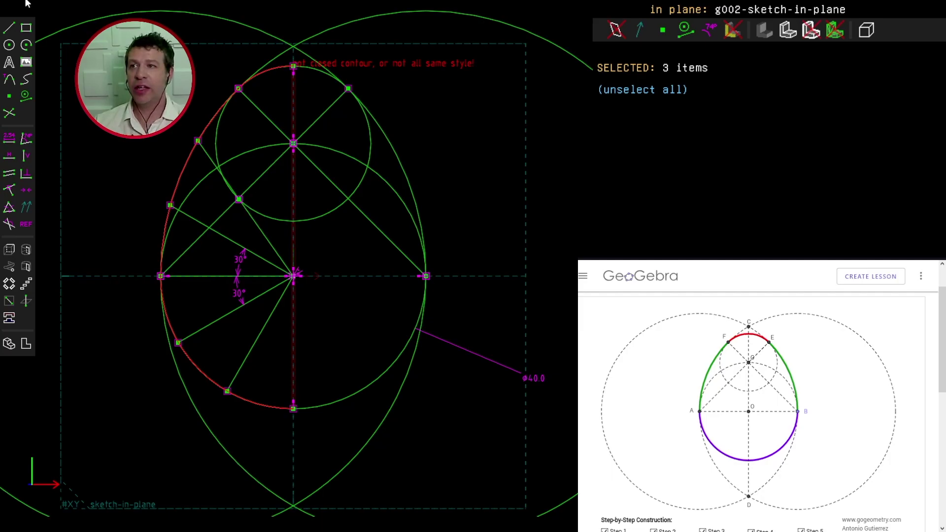
pyautogui.click(48, 84)
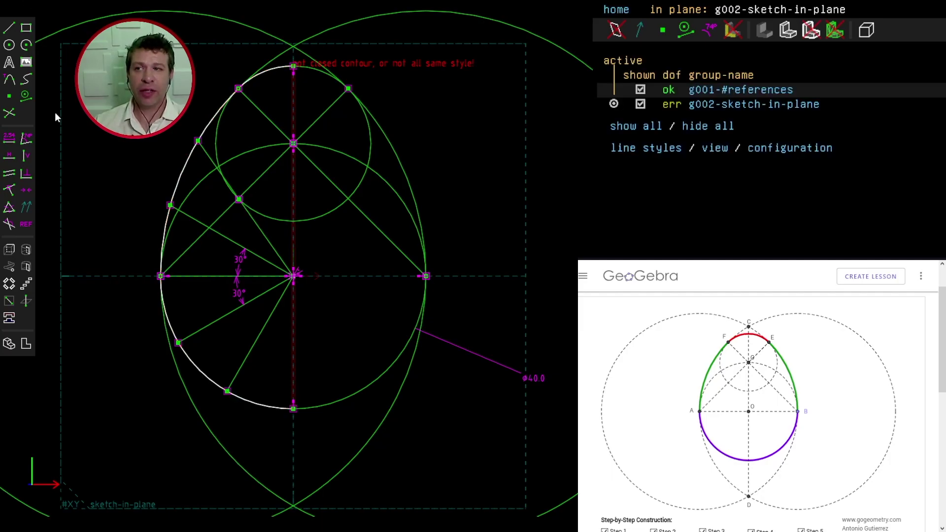
# Paste the copied arcs transformed about the origin with a scale of 1.03
pyautogui.hotkey('ctrl', 'shift', 'v')
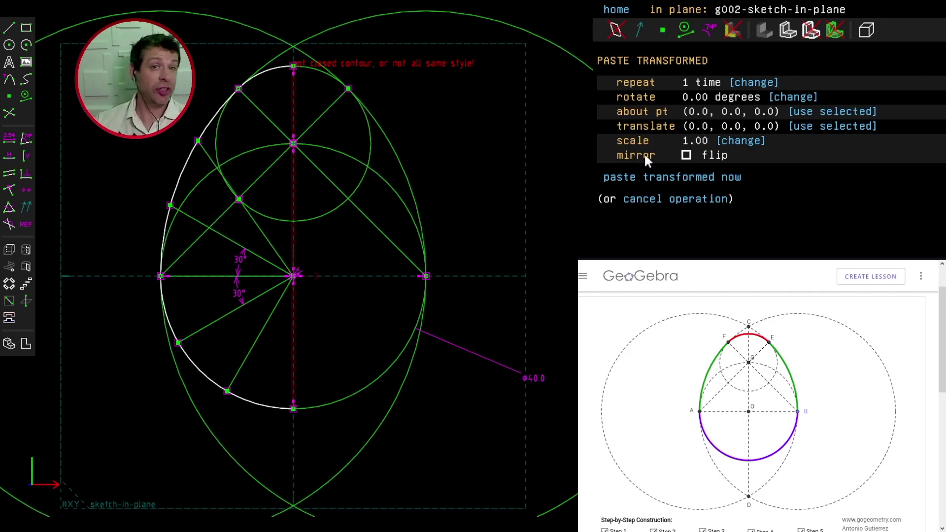
pyautogui.click(739, 142)
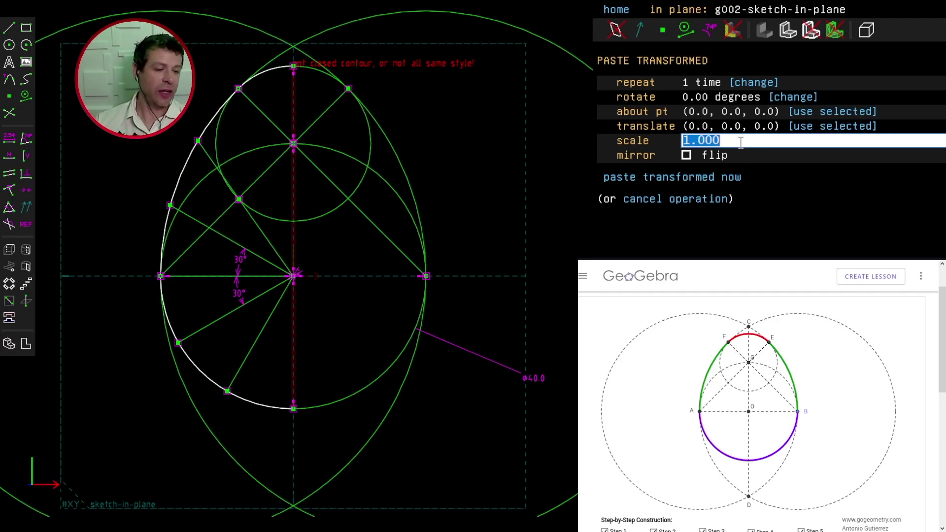
pyautogui.write('1.')
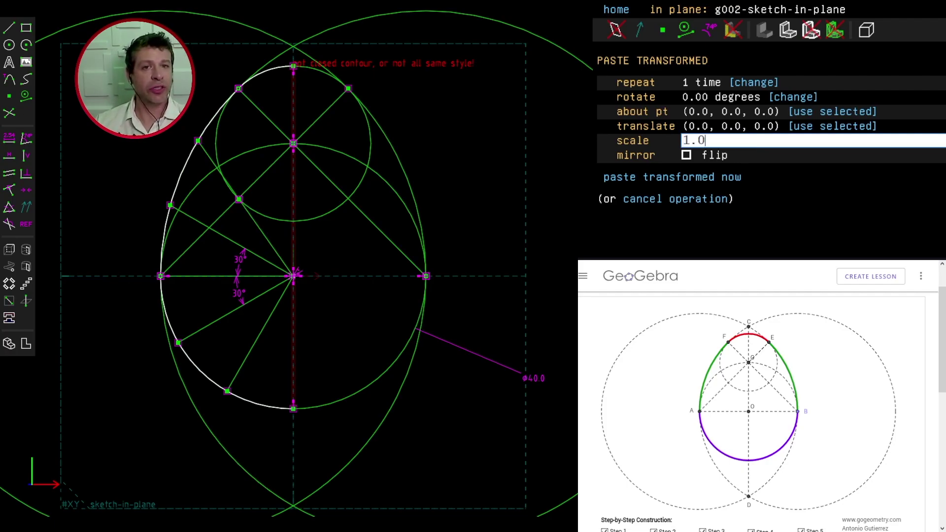
pyautogui.write('03')
pyautogui.press('Return')
pyautogui.click(672, 177)
# Close the band between the inner and outer half-egg outlines with short lines joining their top endpoints and their bottom endpoints
pyautogui.scroll(2, 263, 91)
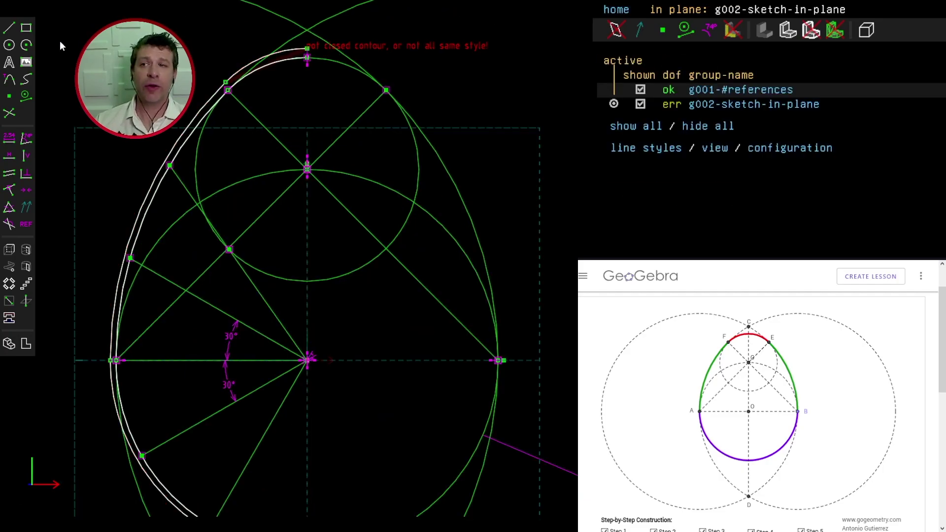
pyautogui.click(11, 28)
pyautogui.click(307, 48)
pyautogui.click(307, 57)
pyautogui.scroll(5, 305, 62)
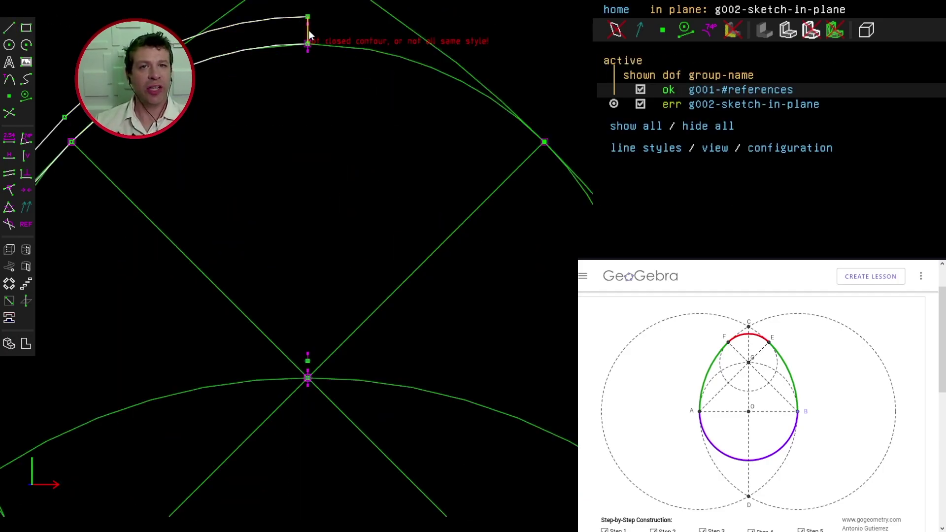
pyautogui.scroll(-5, 295, 291)
pyautogui.click(14, 31)
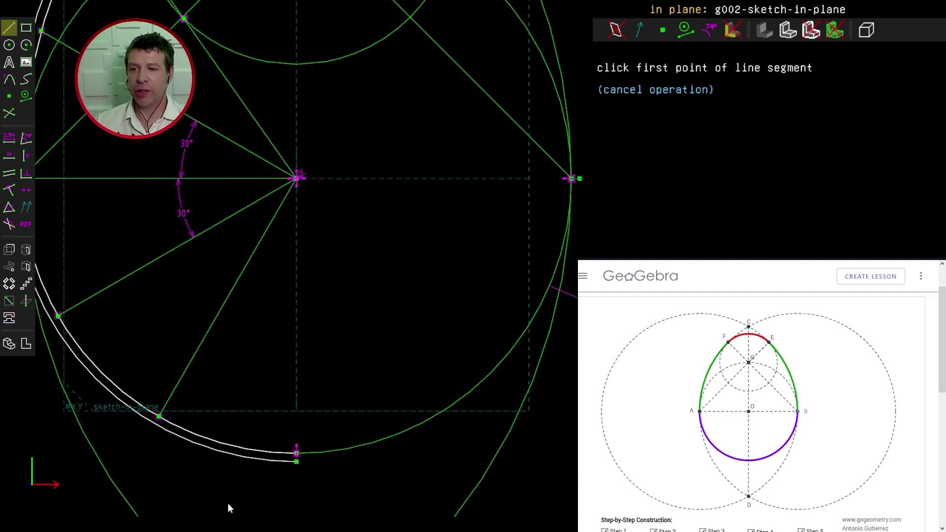
pyautogui.scroll(5, 296, 460)
pyautogui.press('Escape')
pyautogui.scroll(-5, 285, 437)
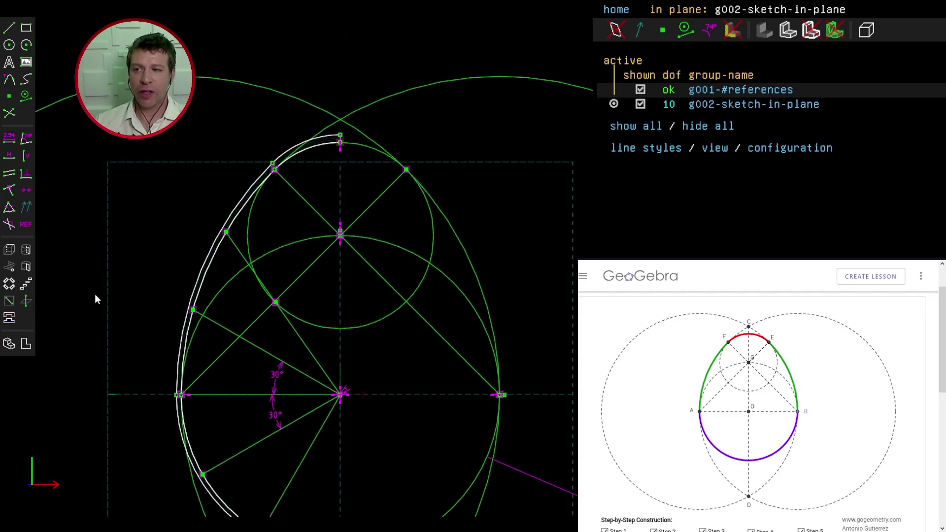
# Extrude the closed half-egg band one-sided and set its depth to 2
pyautogui.click(10, 250)
pyautogui.click(428, 220)
pyautogui.write('d')
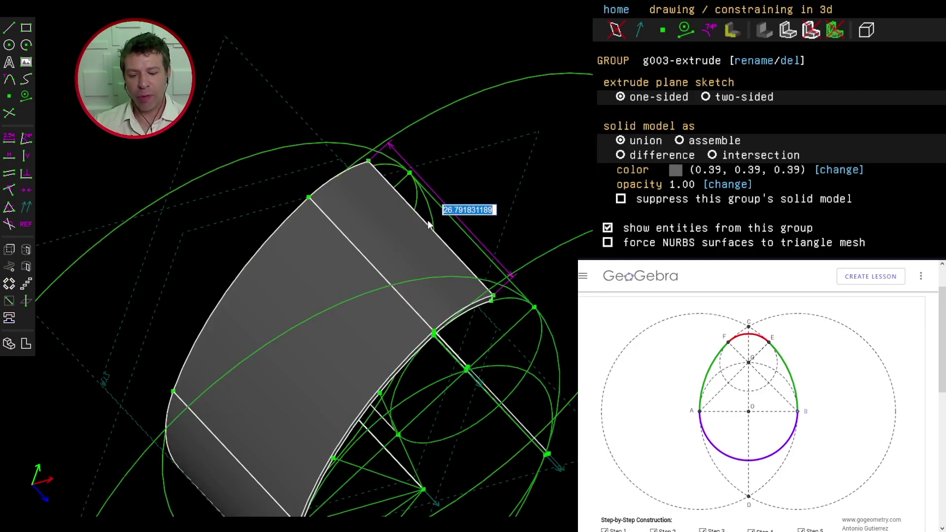
pyautogui.write('2')
pyautogui.press('Return')
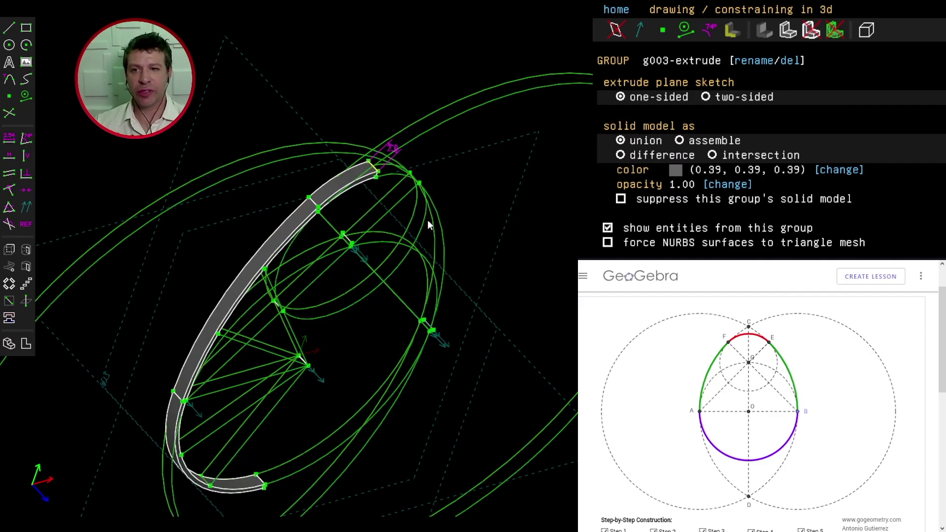
# Set the half-egg band's extrusion depth to 1 and view it square to the XY plane
pyautogui.click(393, 147)
pyautogui.press('w')
pyautogui.press('Escape')
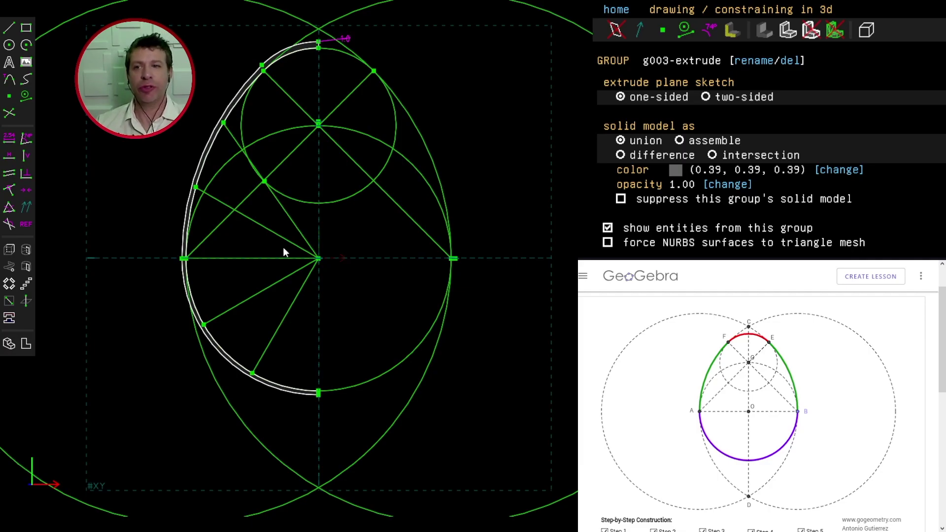
# Step-rotate the extruded half-egg rib about the vertical axis through the origin, repeated 3 times
pyautogui.scroll(4, 320, 252)
pyautogui.click(328, 249)
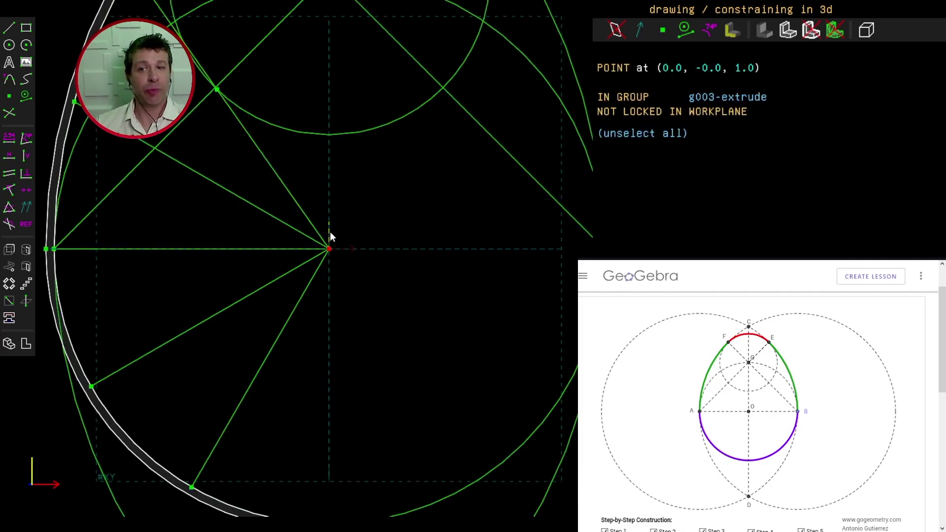
pyautogui.click(330, 232)
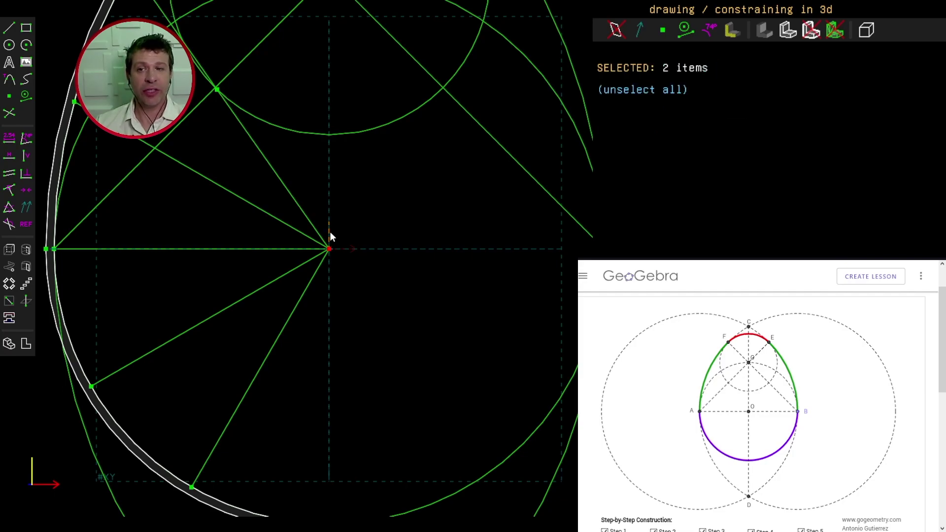
pyautogui.click(9, 284)
pyautogui.moveTo(237, 207); pyautogui.dragTo(255, 374, button='middle')
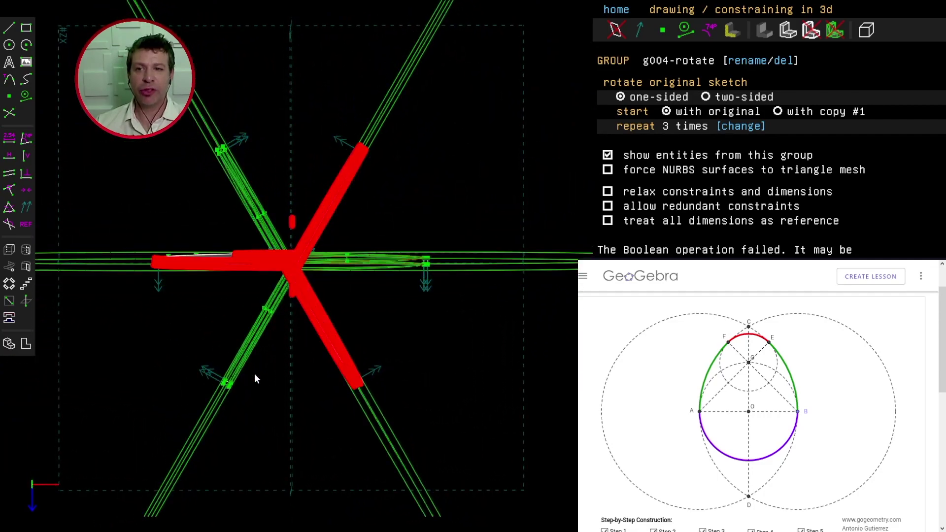
pyautogui.press('w')
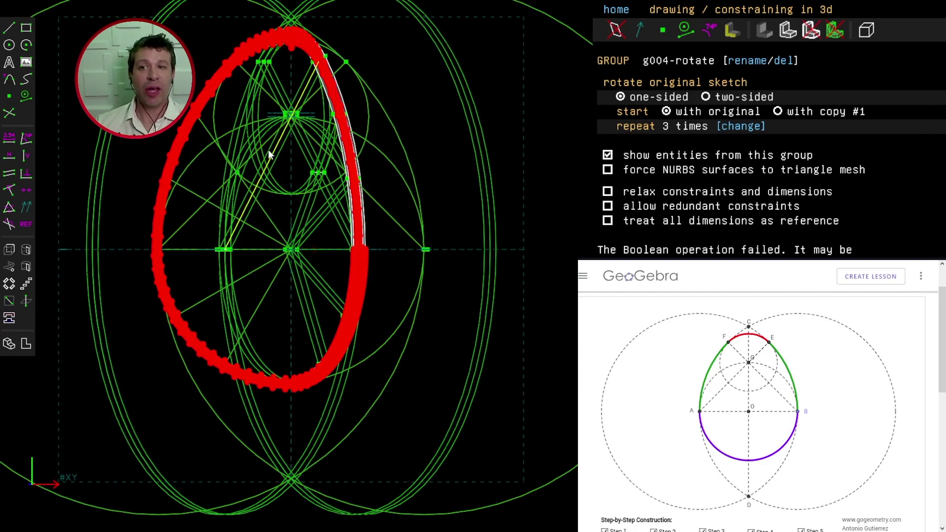
# Force the rotated group's NURBS surfaces to triangle mesh, and hide construction entities and points to inspect the ribs in 3D
pyautogui.click(608, 172)
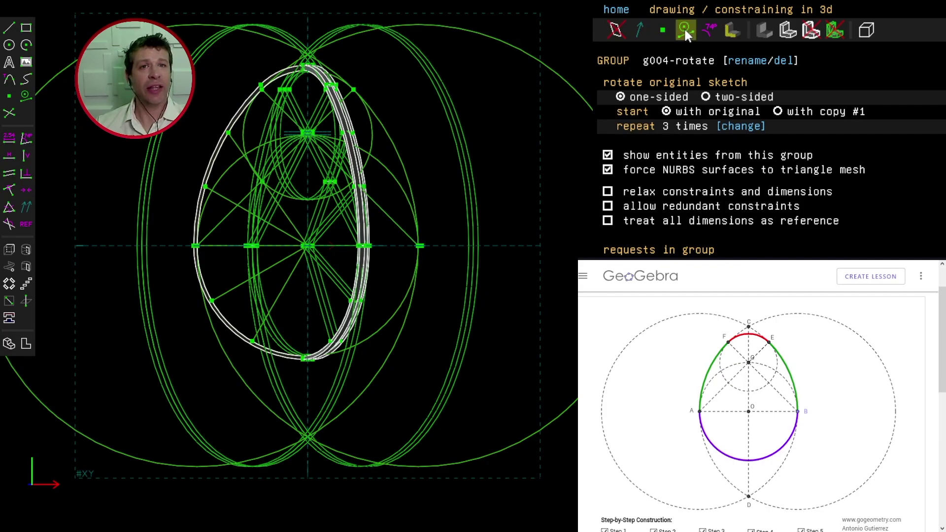
pyautogui.click(685, 28)
pyautogui.click(663, 30)
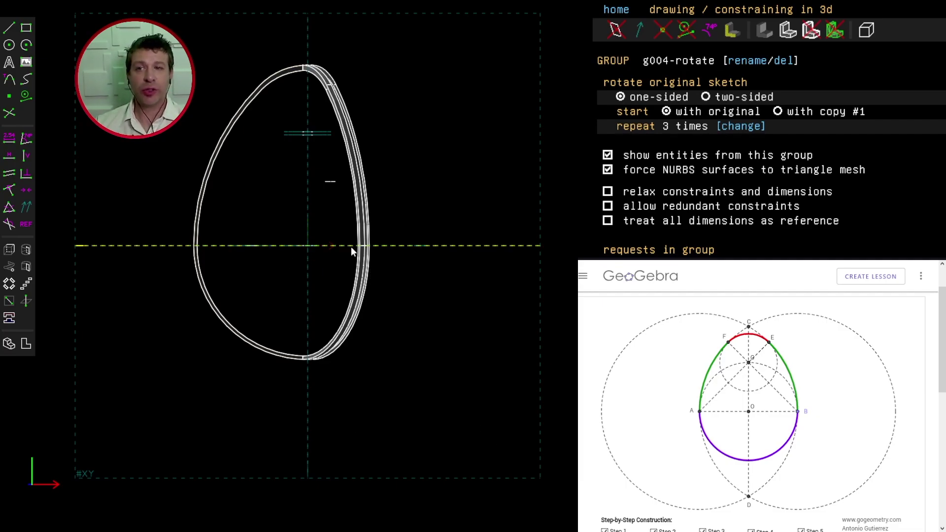
pyautogui.moveTo(414, 168)
pyautogui.mouseDown(button='middle')
pyautogui.moveTo(392, 200)
pyautogui.moveTo(388, 233)
pyautogui.mouseUp(button='middle')
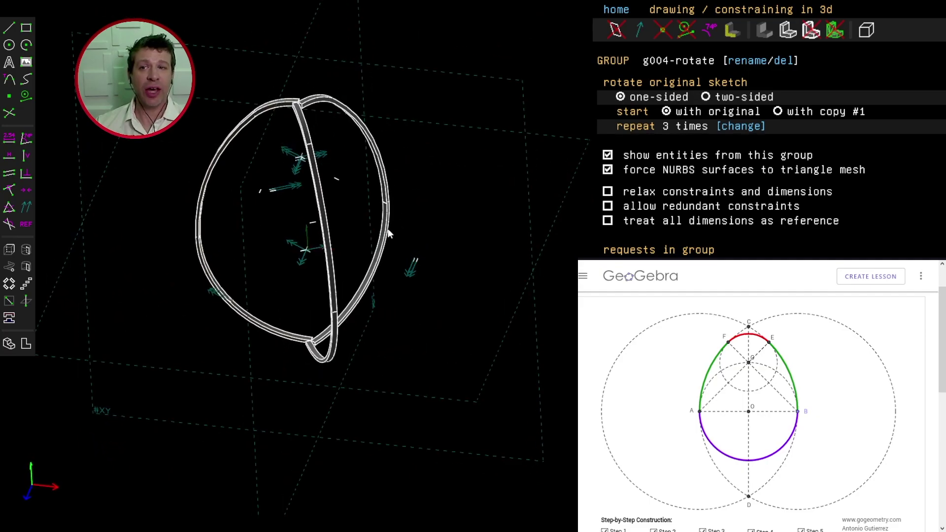
pyautogui.press('F2')
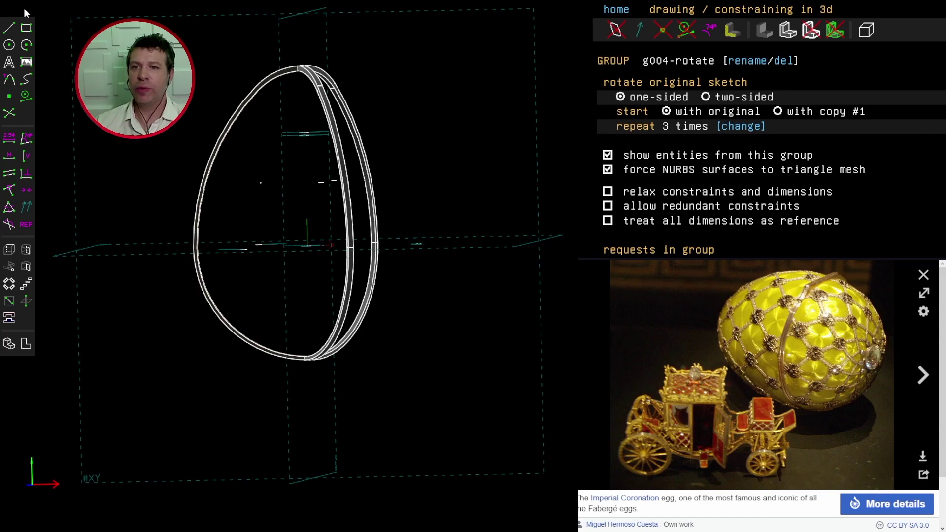
# Start a new sketch and draw a vertical line about 41 mm long through the origin, undoing the extra slanted segment
pyautogui.hotkey('ctrl', 'n')
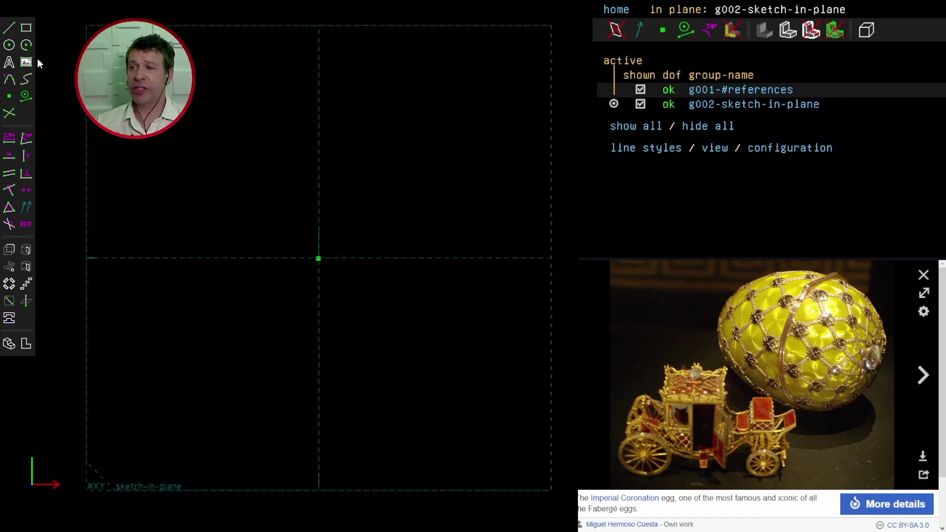
pyautogui.click(9, 30)
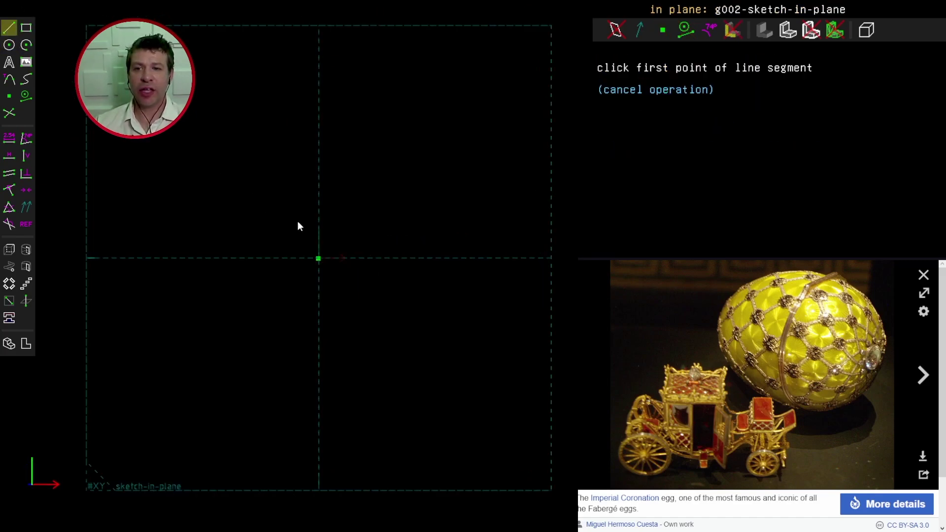
pyautogui.click(318, 205)
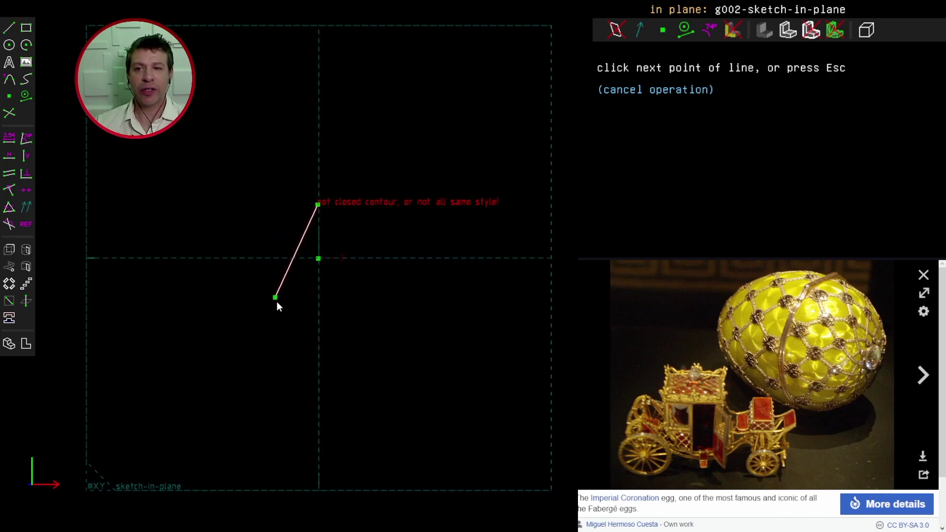
pyautogui.click(319, 316)
pyautogui.click(243, 278)
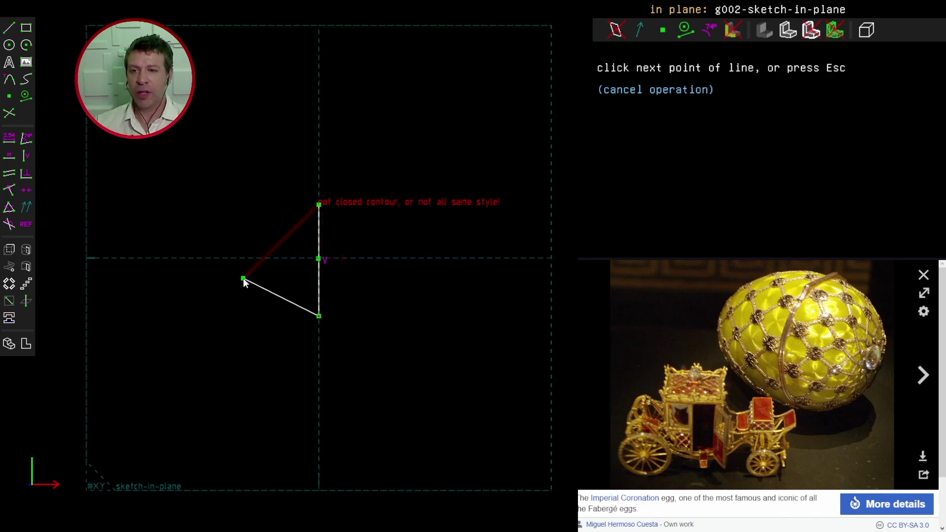
pyautogui.press('Escape')
pyautogui.hotkey('ctrl', 'z')
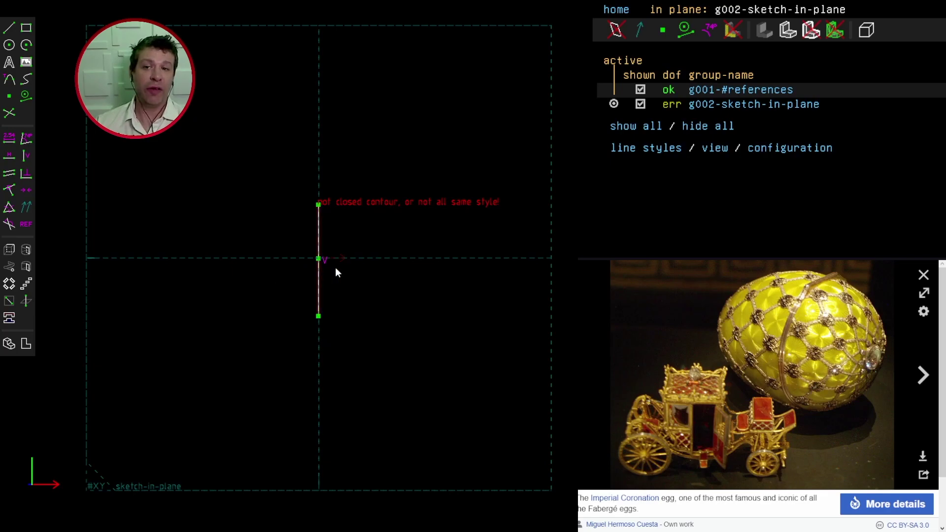
# Close the vertical line with an arc on its left side and make the arc's centre coincident with the origin
pyautogui.click(26, 45)
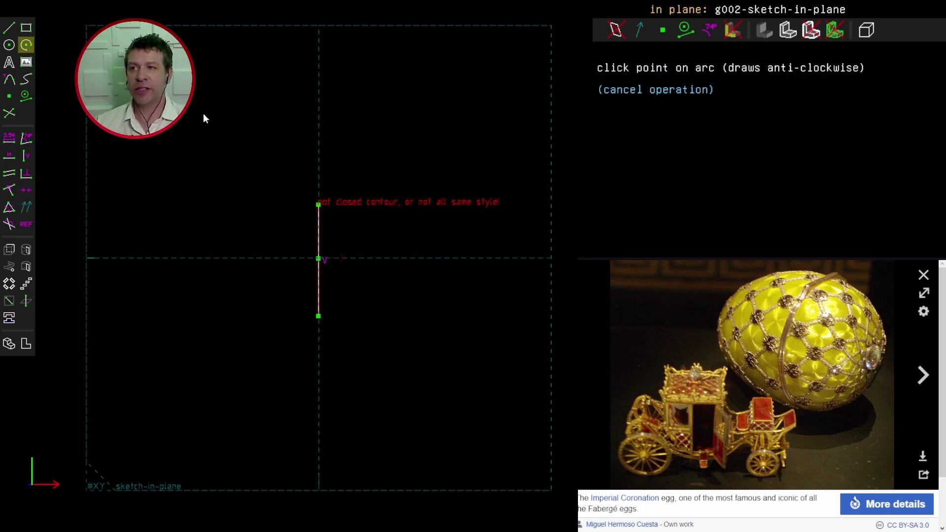
pyautogui.click(318, 205)
pyautogui.click(309, 322)
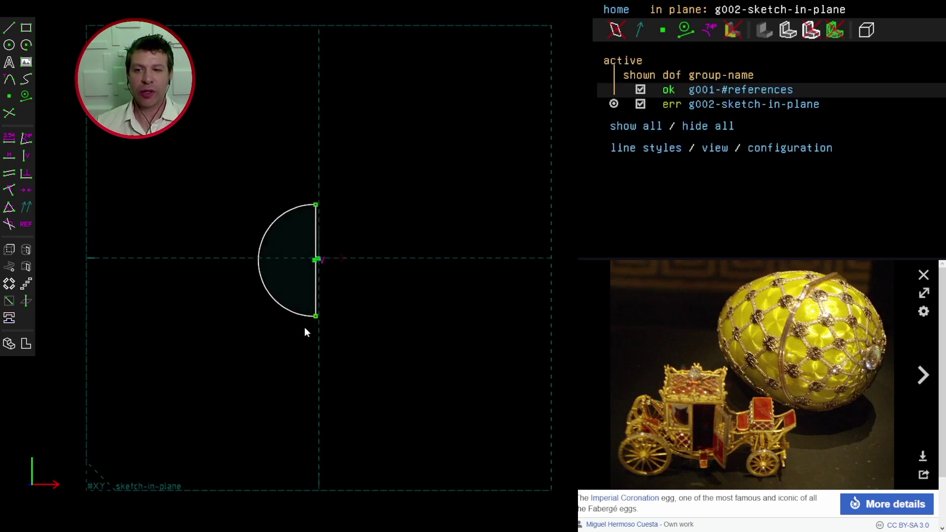
pyautogui.moveTo(316, 260); pyautogui.dragTo(293, 258)
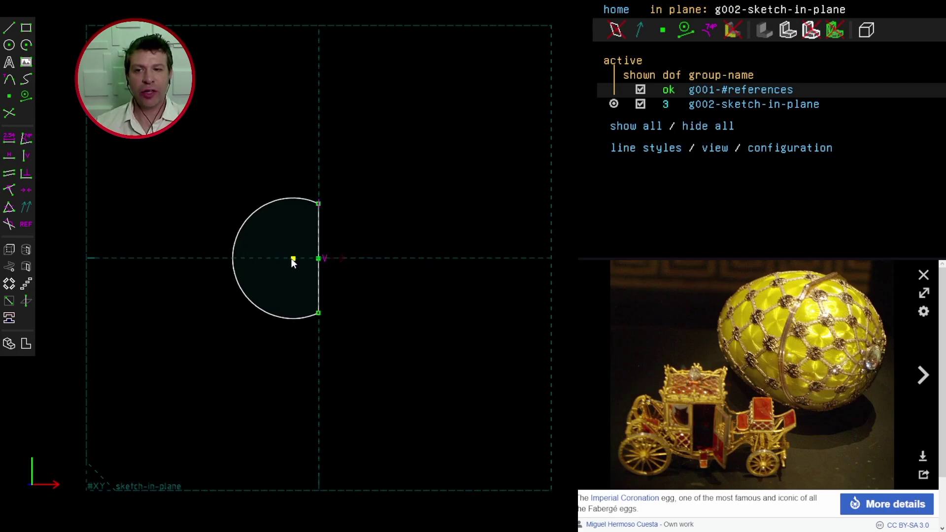
pyautogui.click(292, 258)
pyautogui.click(313, 259)
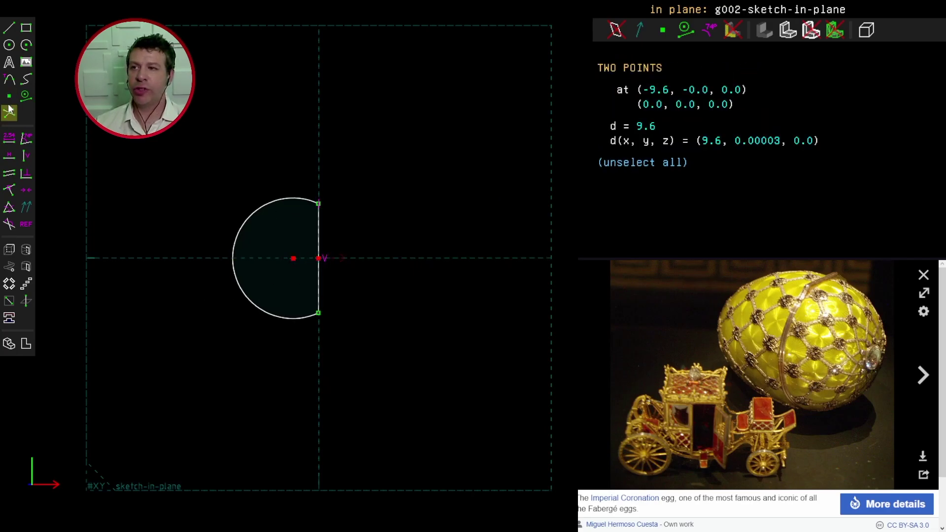
pyautogui.click(8, 195)
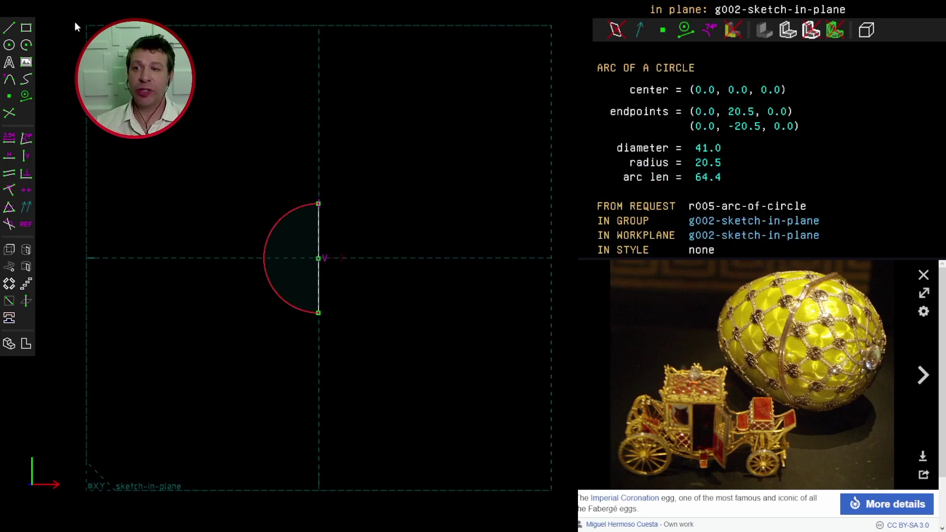
# Set the arc's diameter to 4 mm and place the dimension label outside the half circle's lower left
pyautogui.click(9, 140)
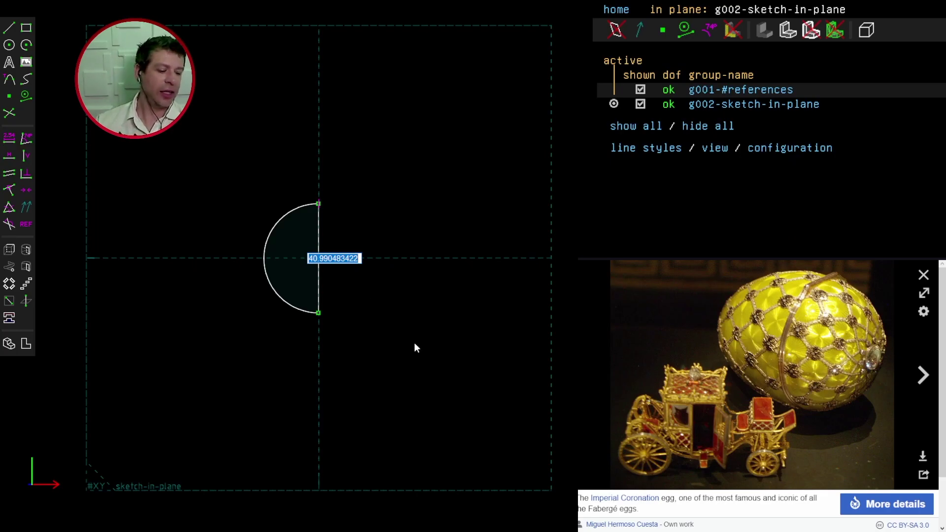
pyautogui.write('4')
pyautogui.press('Return')
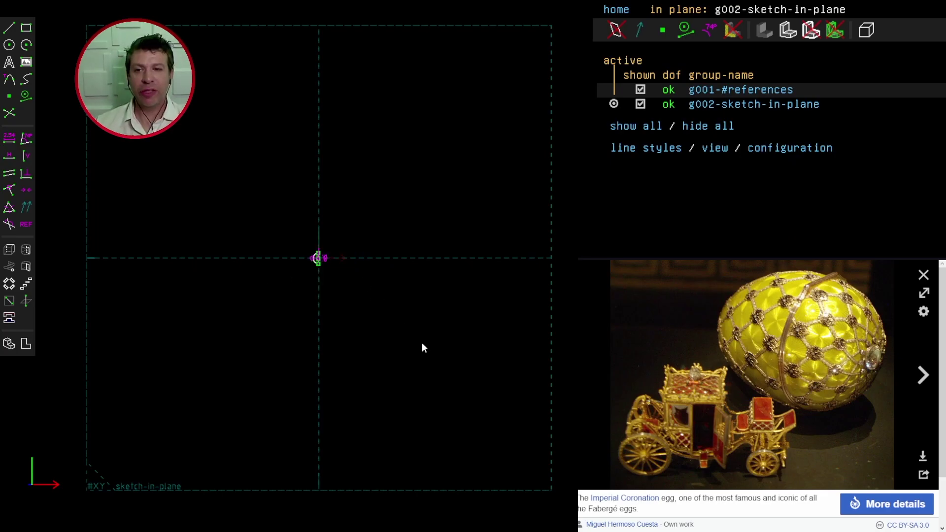
pyautogui.press('f')
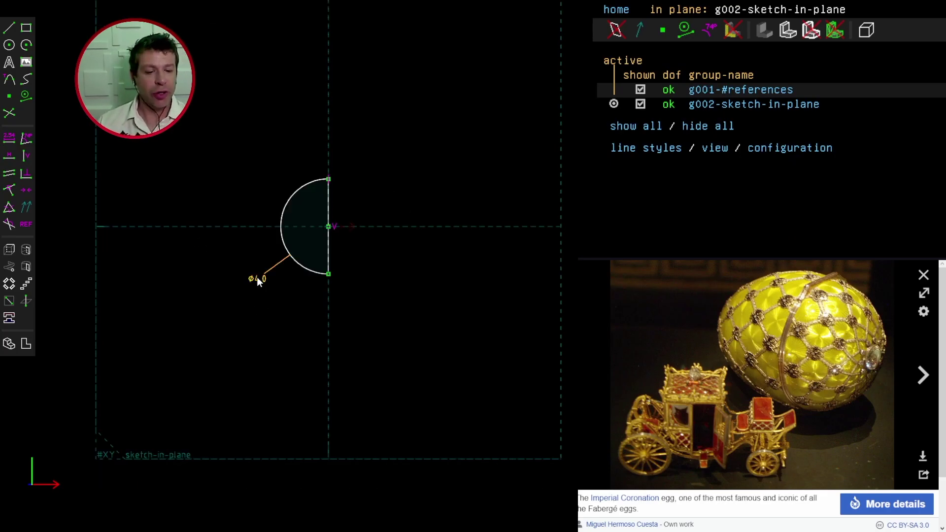
pyautogui.moveTo(263, 280); pyautogui.dragTo(267, 270)
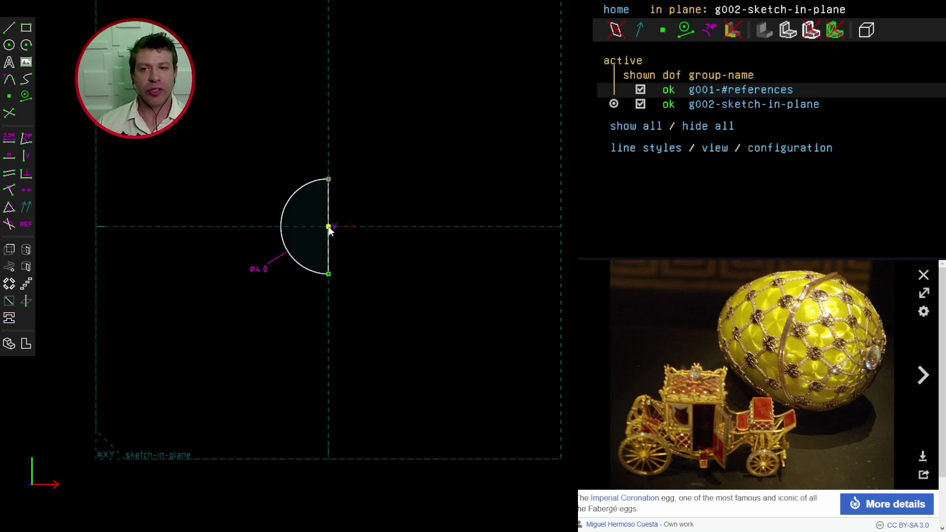
# Lathe the half circle about its vertical line through the origin to form a ball
pyautogui.click(328, 226)
pyautogui.click(329, 207)
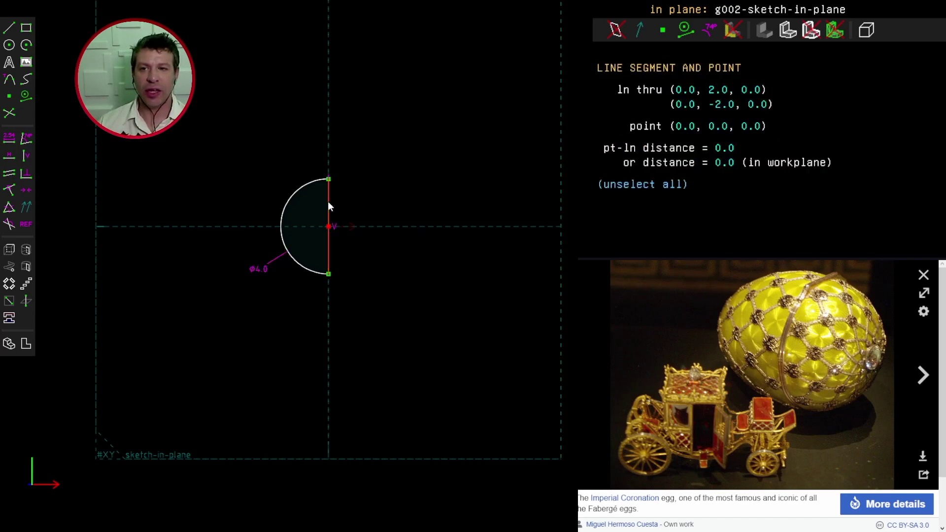
pyautogui.click(8, 208)
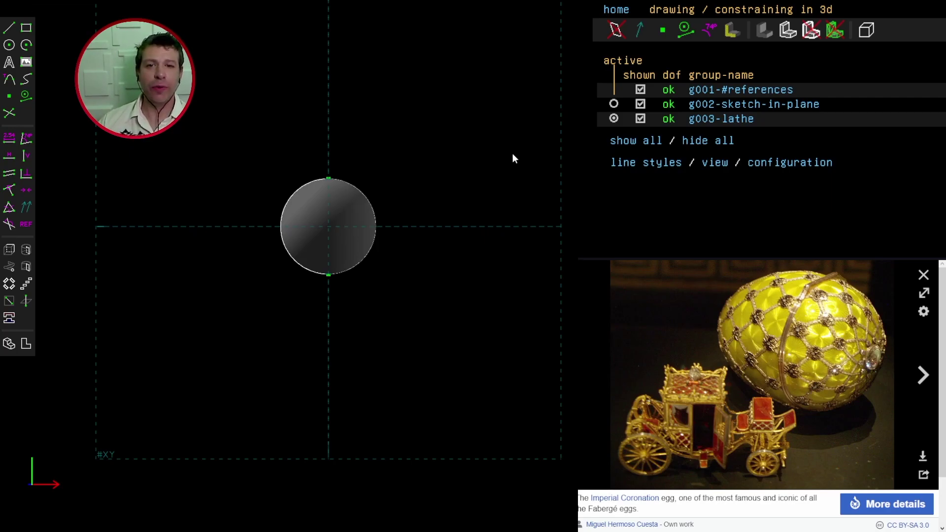
pyautogui.hotkey('ctrl', 'z')
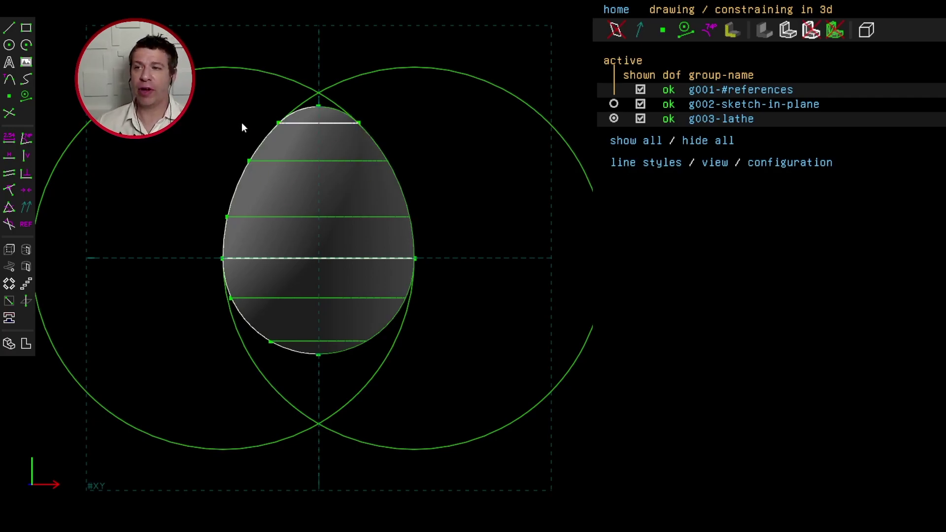
# Delete the egg's lathe group and strip its sketch of the vertical line and construction circles, leaving the left half outline with its radial lines
pyautogui.click(724, 120)
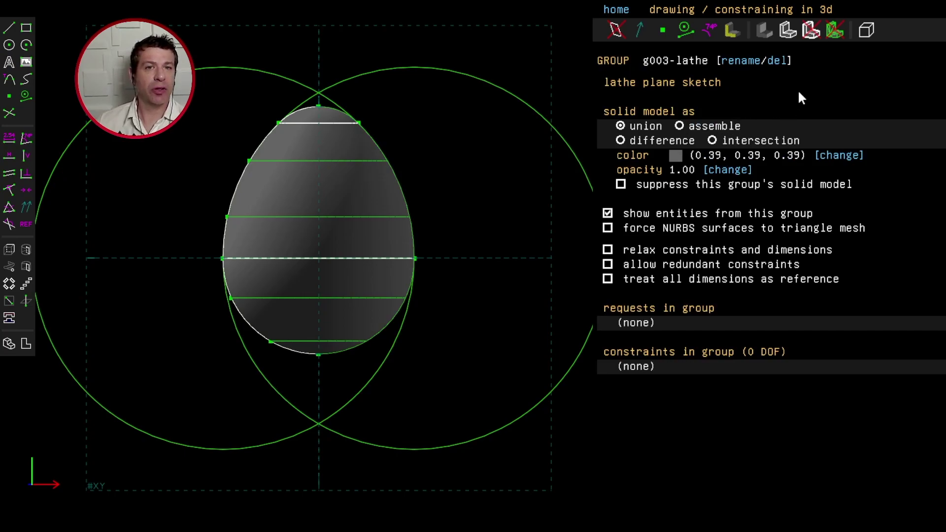
pyautogui.click(781, 60)
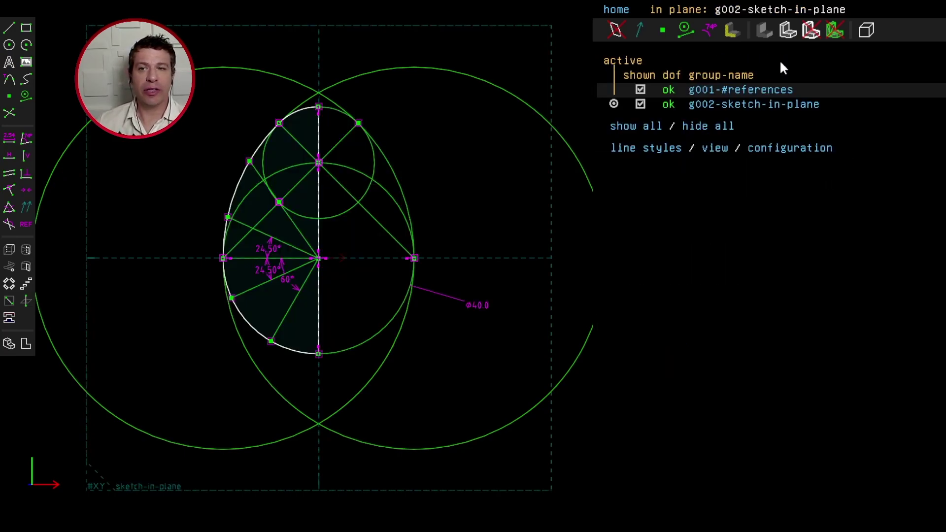
pyautogui.click(320, 227)
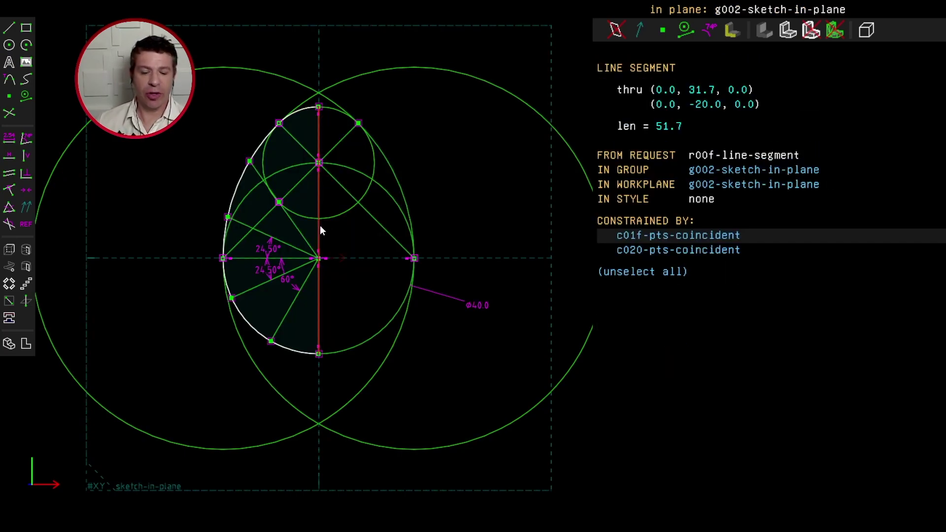
pyautogui.press('Delete')
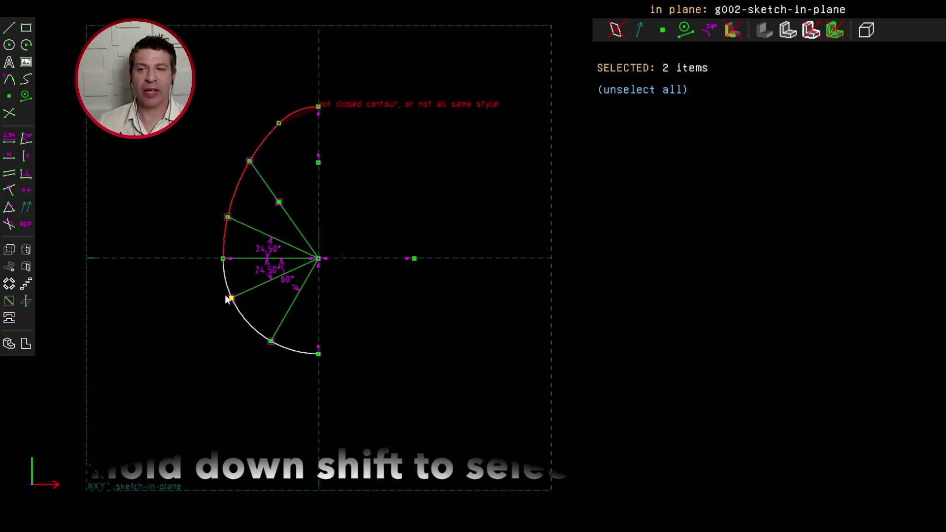
pyautogui.keyDown('shift'); pyautogui.click(226, 279); pyautogui.keyUp('shift')
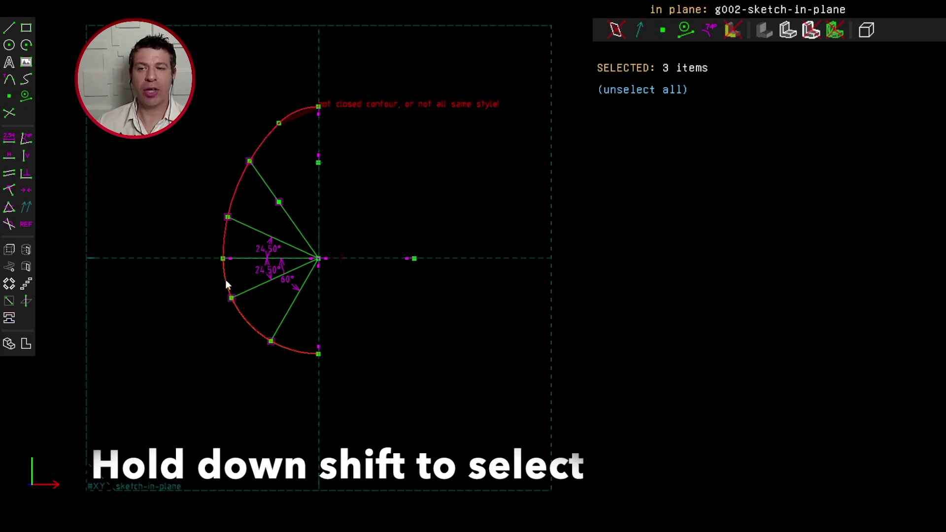
pyautogui.press('Escape')
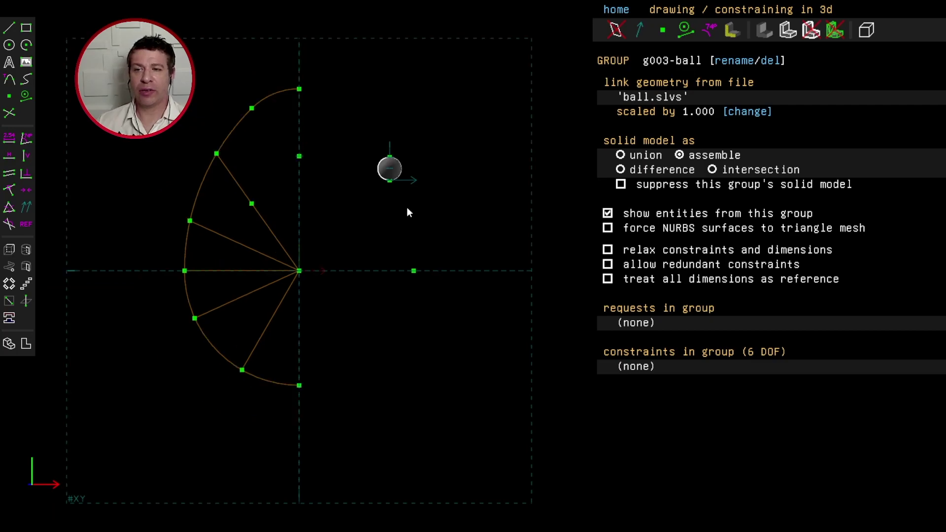
# Give the linked ball the same orientation as the origin and make its centre coincident with the egg outline's leftmost point
pyautogui.click(414, 185)
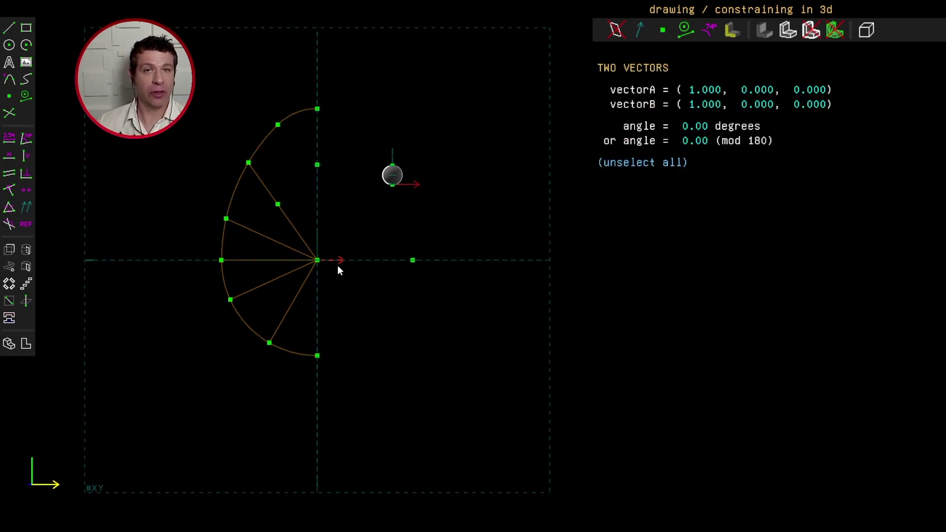
pyautogui.click(20, 208)
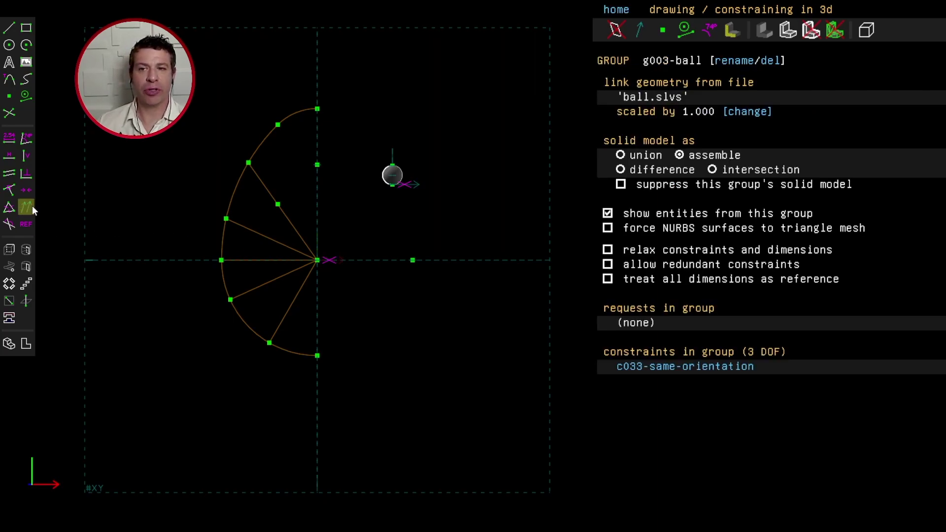
pyautogui.click(392, 177)
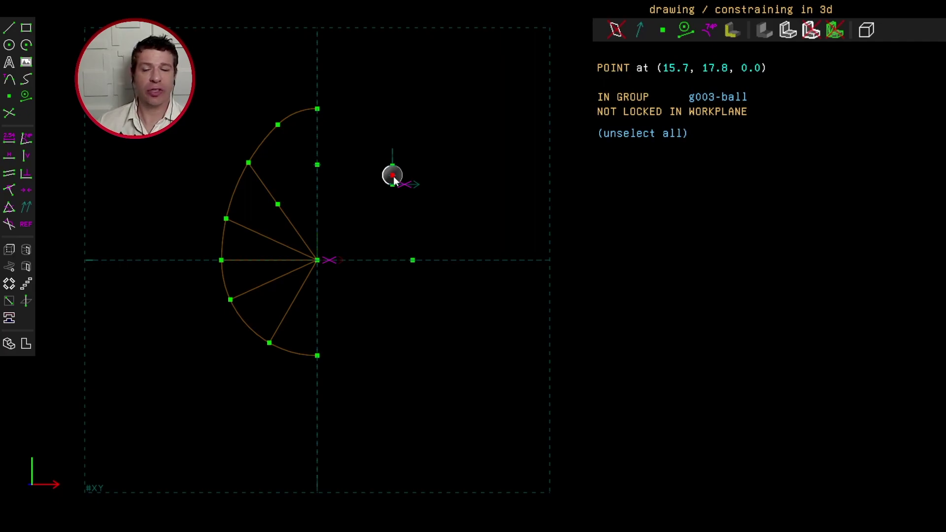
pyautogui.click(222, 260)
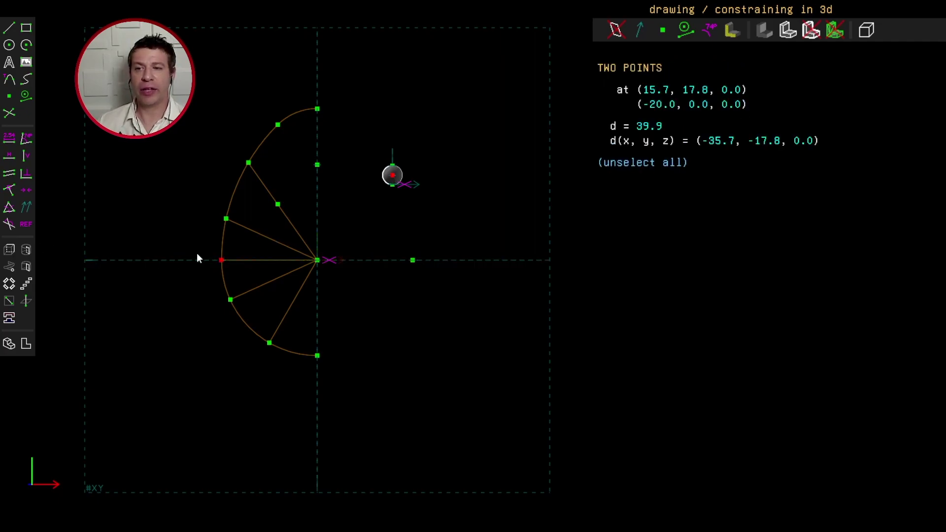
pyautogui.press('p')
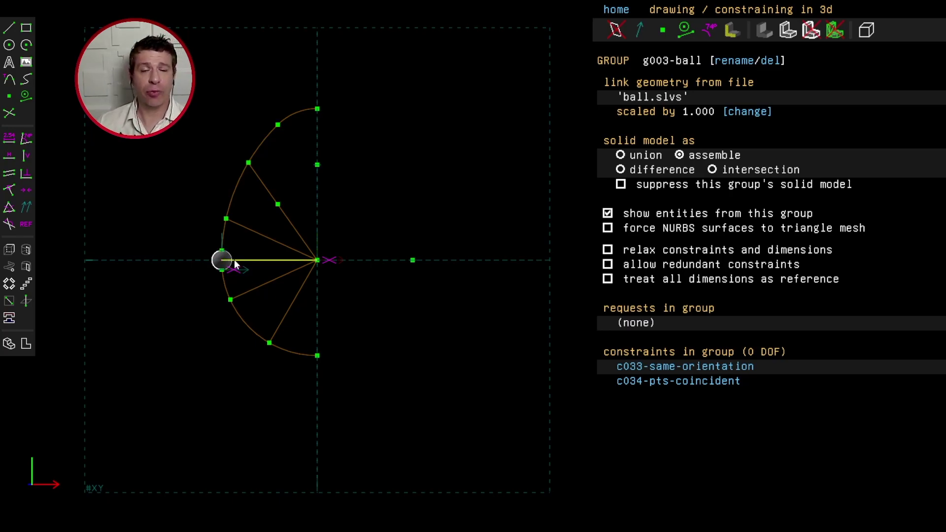
# Step-rotate the ball about the vertical axis through the origin, repeated 3 times, and check the copies from above
pyautogui.click(317, 261)
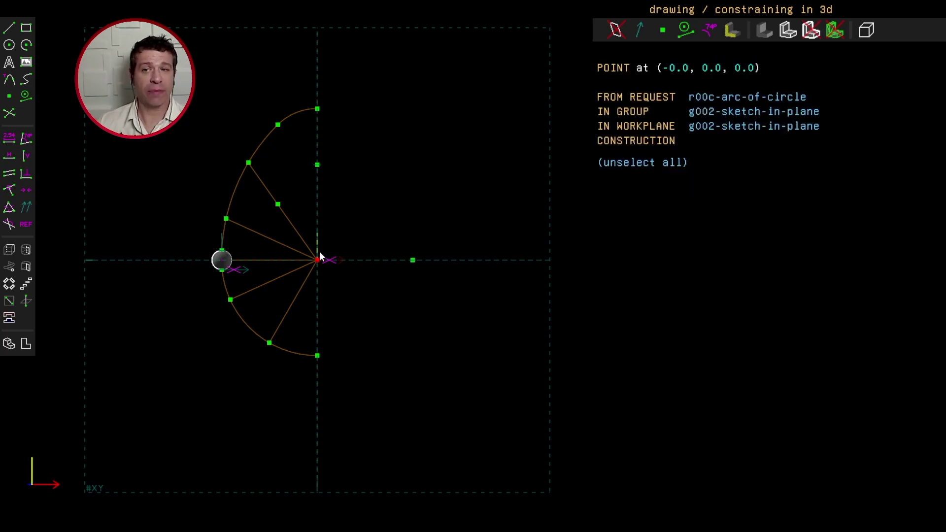
pyautogui.click(318, 240)
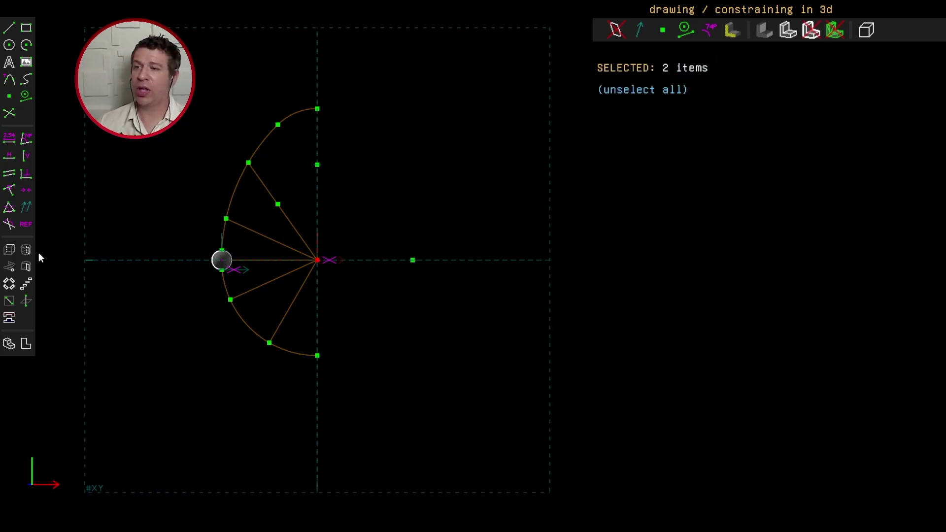
pyautogui.click(9, 283)
pyautogui.moveTo(370, 165)
pyautogui.mouseDown(button='middle')
pyautogui.moveTo(374, 320)
pyautogui.moveTo(363, 299)
pyautogui.mouseUp(button='middle')
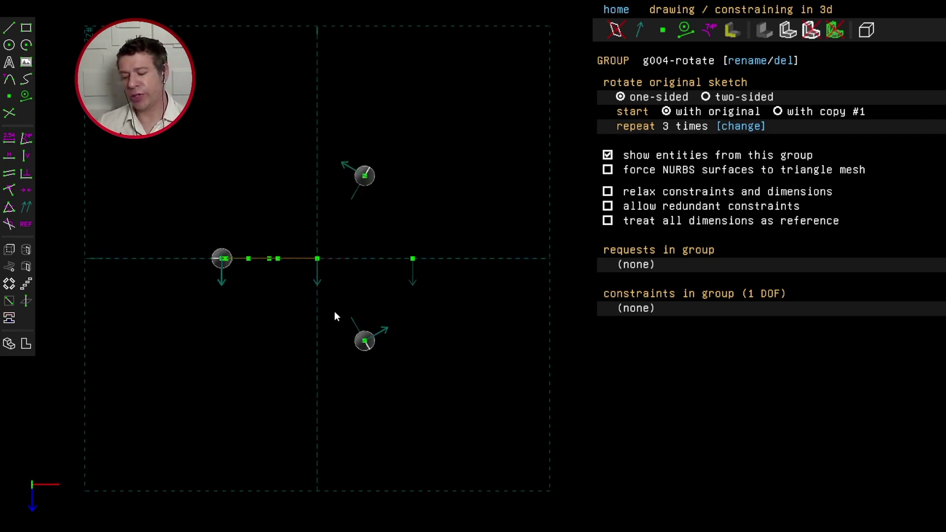
pyautogui.press('w')
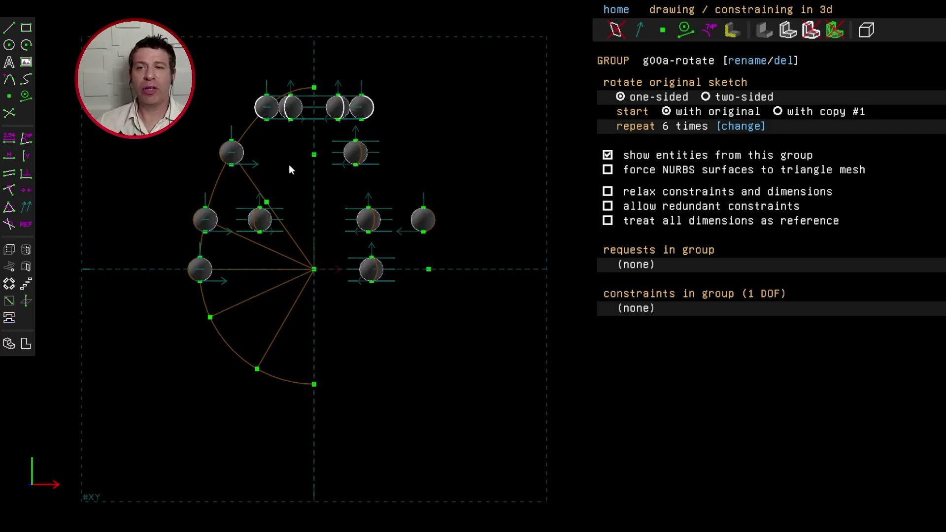
pyautogui.moveTo(289, 164)
pyautogui.mouseDown(button='middle')
pyautogui.moveTo(282, 342)
pyautogui.moveTo(285, 167)
pyautogui.mouseUp(button='middle')
pyautogui.press('w')
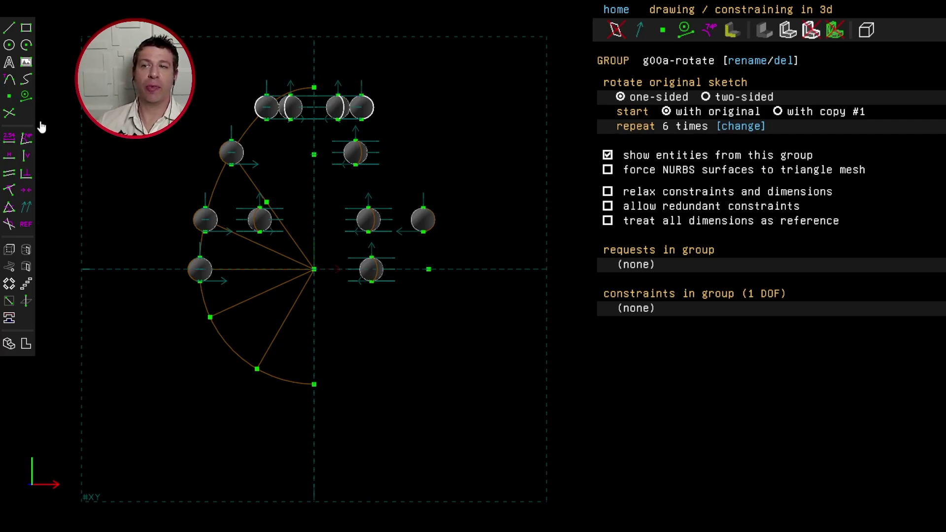
pyautogui.hotkey('ctrl', 'shift', 'p')
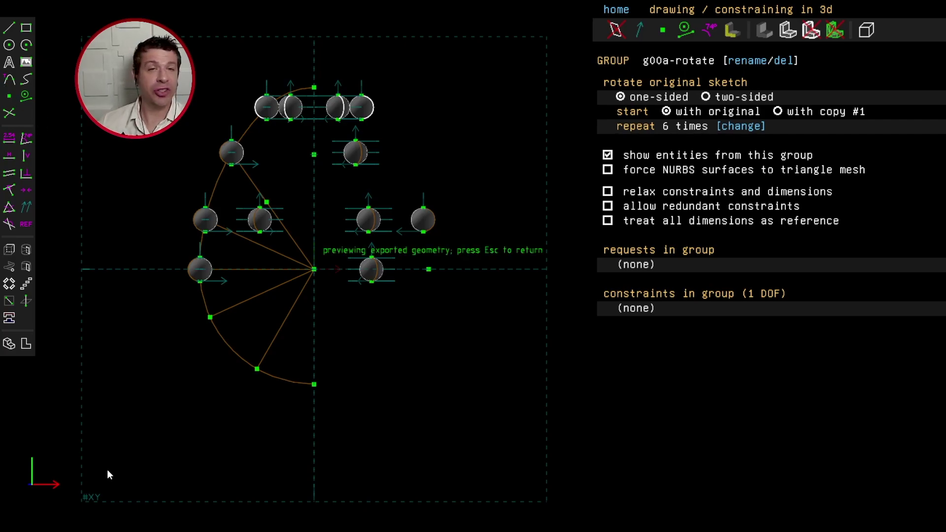
pyautogui.hotkey('ctrl', 'z')
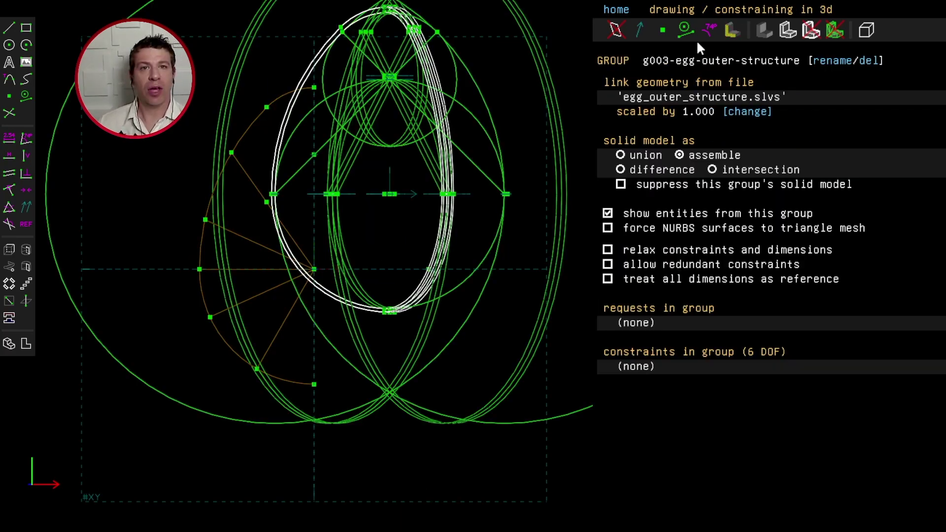
# Hide construction entities and points, then give the linked egg outer structure the same orientation as the origin's vertical normal
pyautogui.click(687, 29)
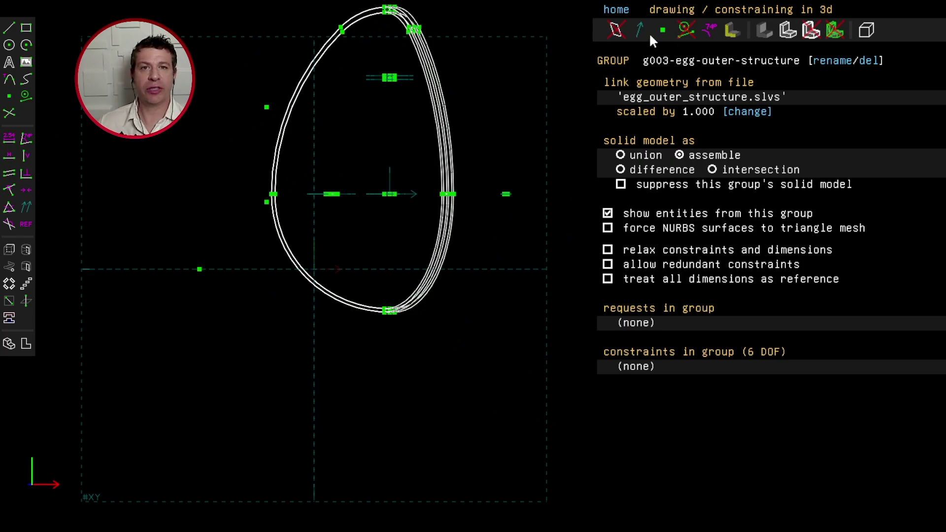
pyautogui.click(663, 30)
pyautogui.moveTo(402, 207); pyautogui.dragTo(307, 278, button='middle')
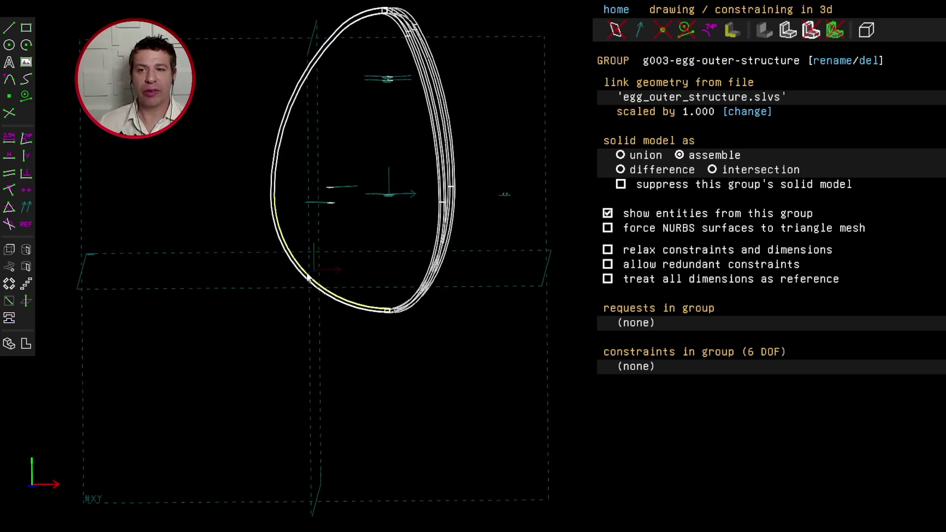
pyautogui.click(389, 180)
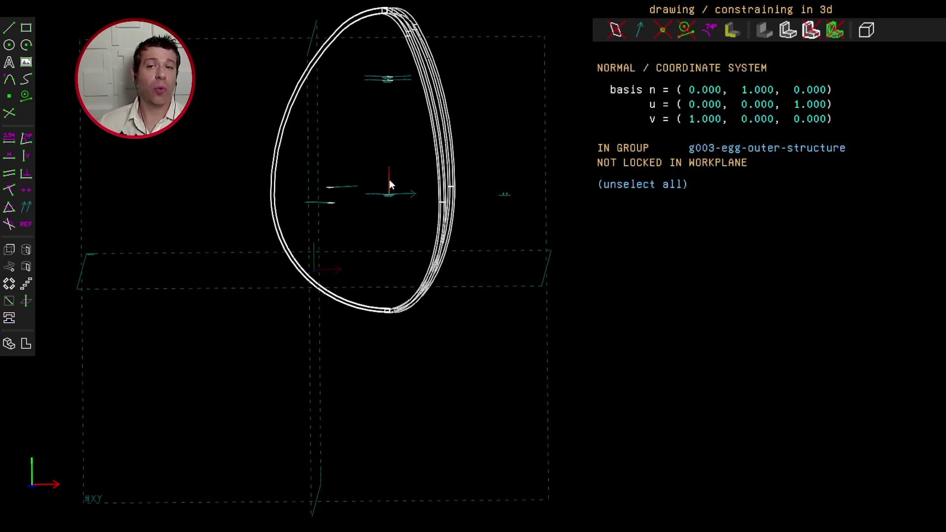
pyautogui.click(314, 256)
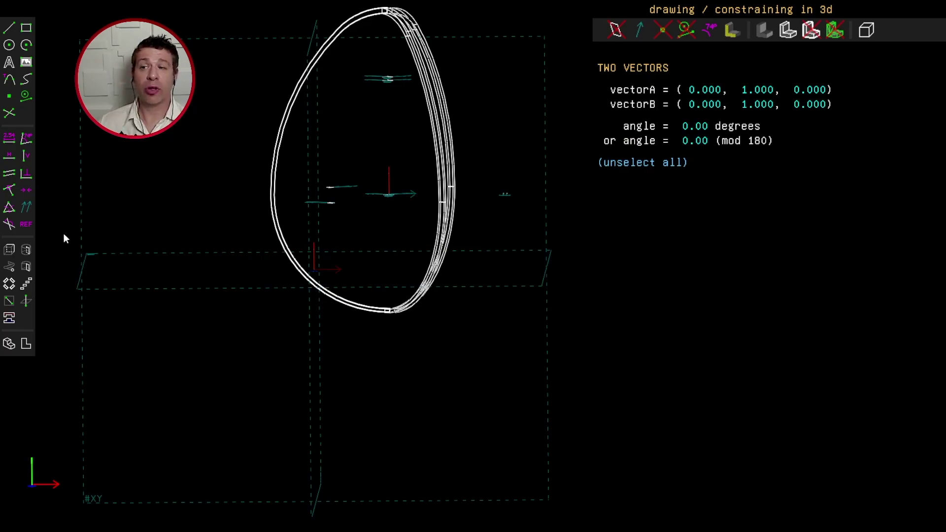
pyautogui.click(27, 207)
# Make the centre point at the base plane of the linked egg outer structure coincident with the origin
pyautogui.scroll(4, 384, 194)
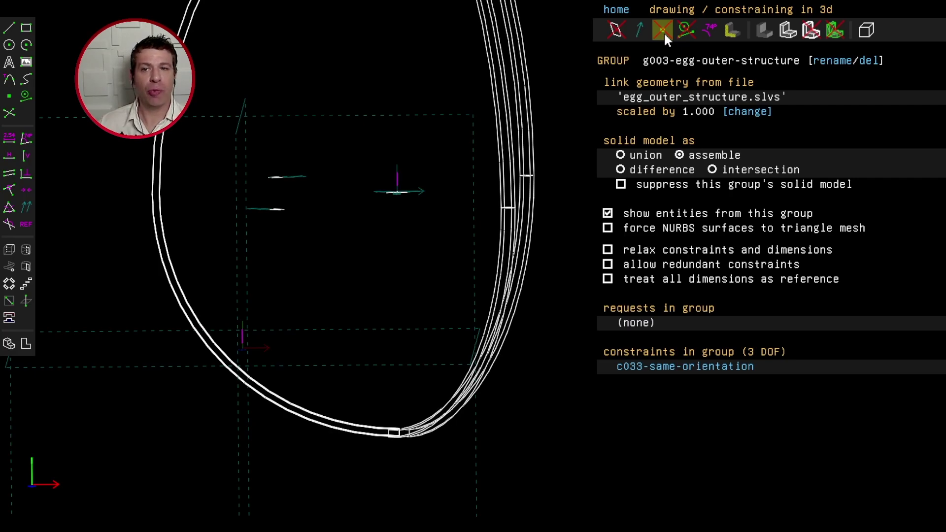
pyautogui.click(663, 32)
pyautogui.scroll(5, 367, 184)
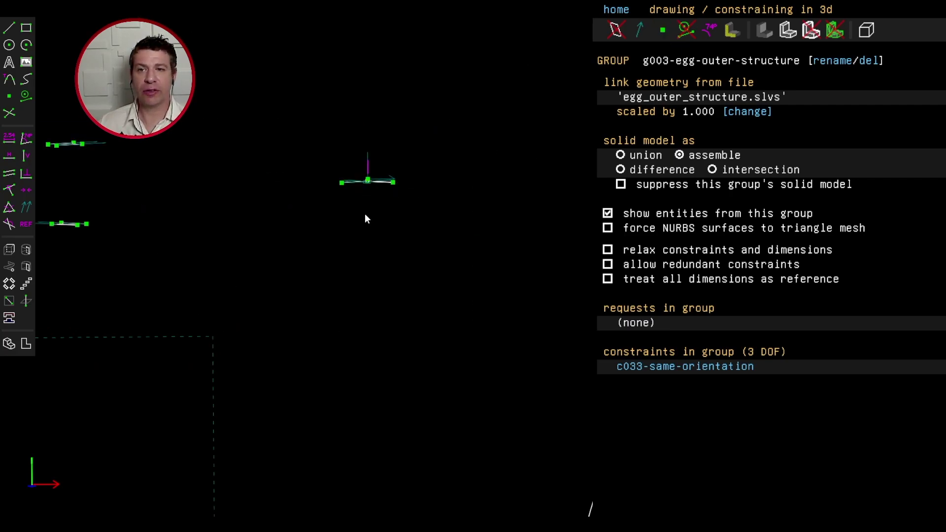
pyautogui.scroll(-5, 365, 216)
pyautogui.click(330, 353)
pyautogui.moveTo(329, 352); pyautogui.dragTo(254, 376, button='middle')
pyautogui.click(255, 376)
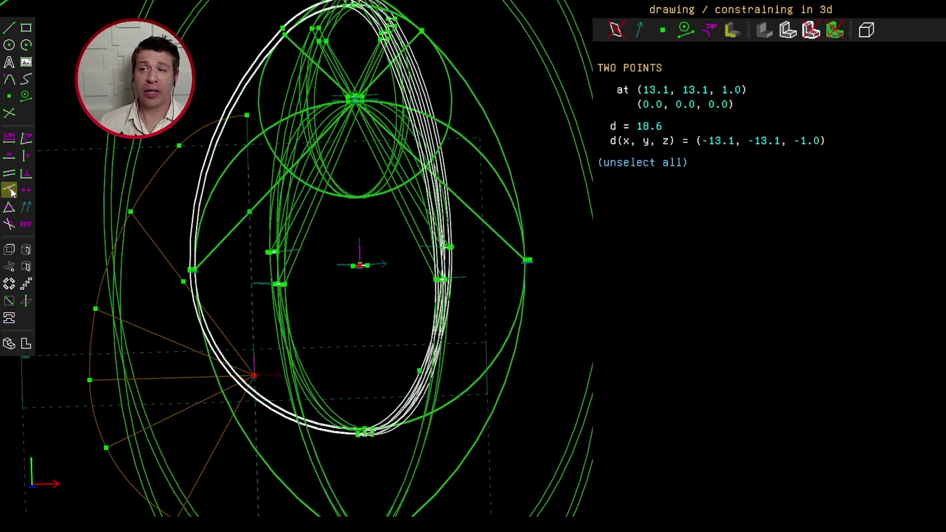
pyautogui.click(10, 190)
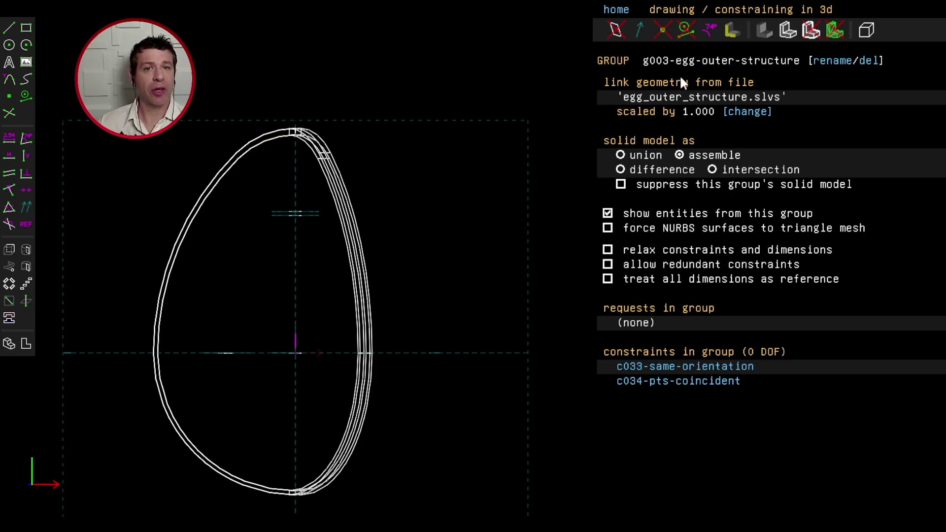
# Force the NURBS surfaces of the linked egg outer structure group to a triangle mesh
pyautogui.click(609, 232)
pyautogui.click(610, 231)
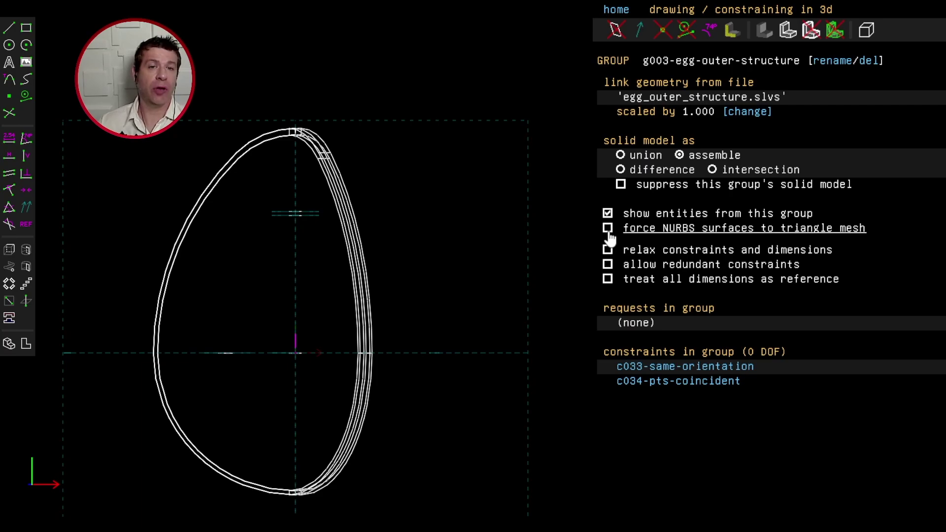
pyautogui.click(609, 231)
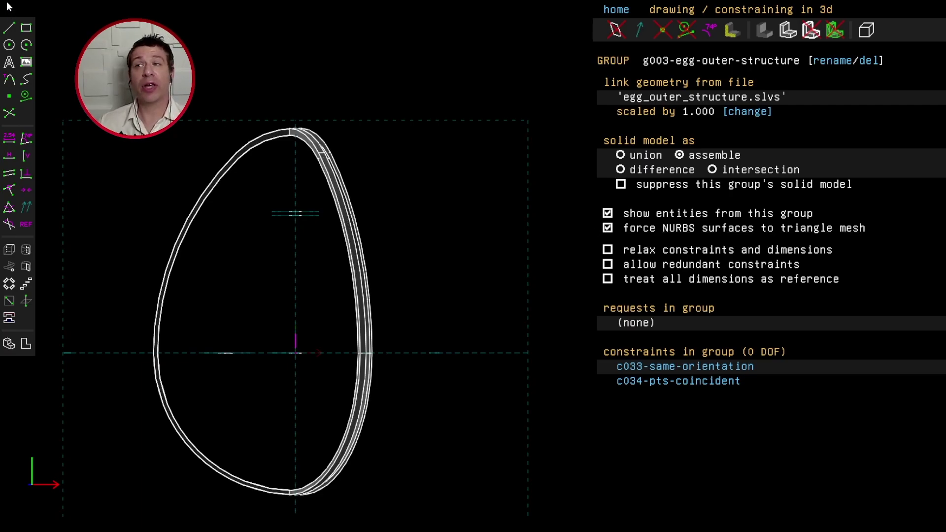
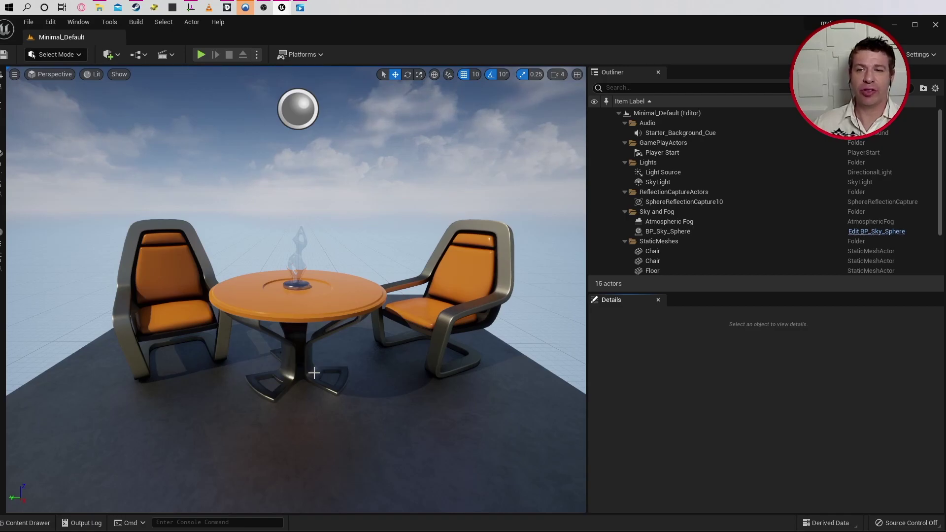
# In Unreal Editor, delete the statue standing on the round table from the Minimal_Default level
pyautogui.scroll(-10, 314, 373)
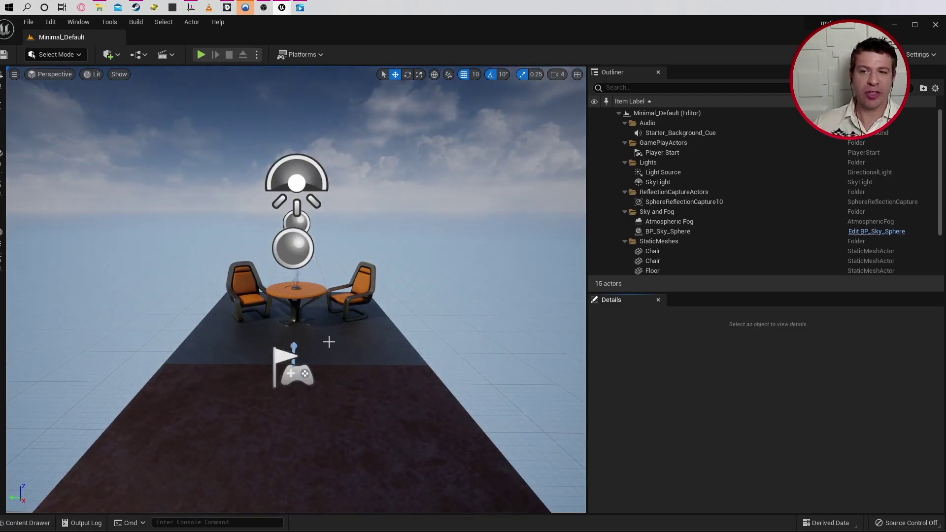
pyautogui.scroll(10, 321, 330)
pyautogui.scroll(-8, 428, 192)
pyautogui.scroll(8, 408, 218)
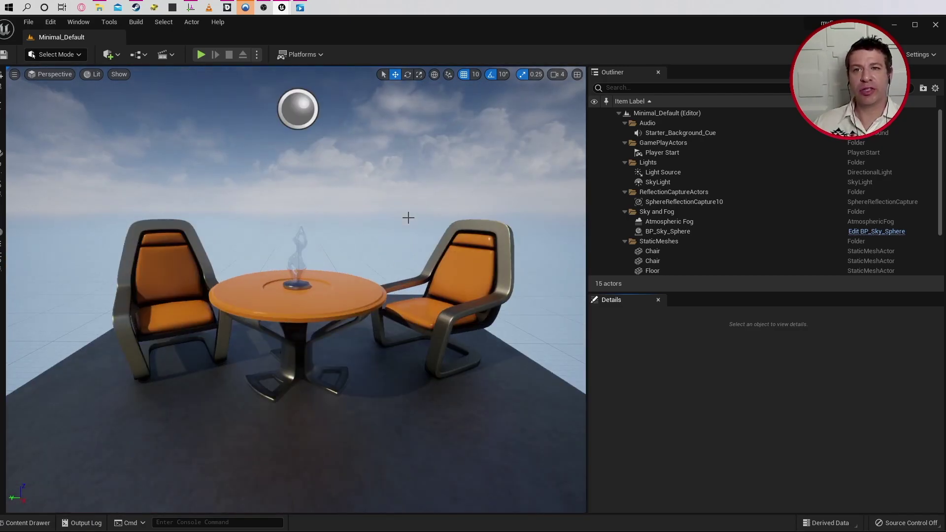
pyautogui.scroll(-5, 408, 217)
pyautogui.moveTo(408, 217); pyautogui.dragTo(443, 163, button='right')
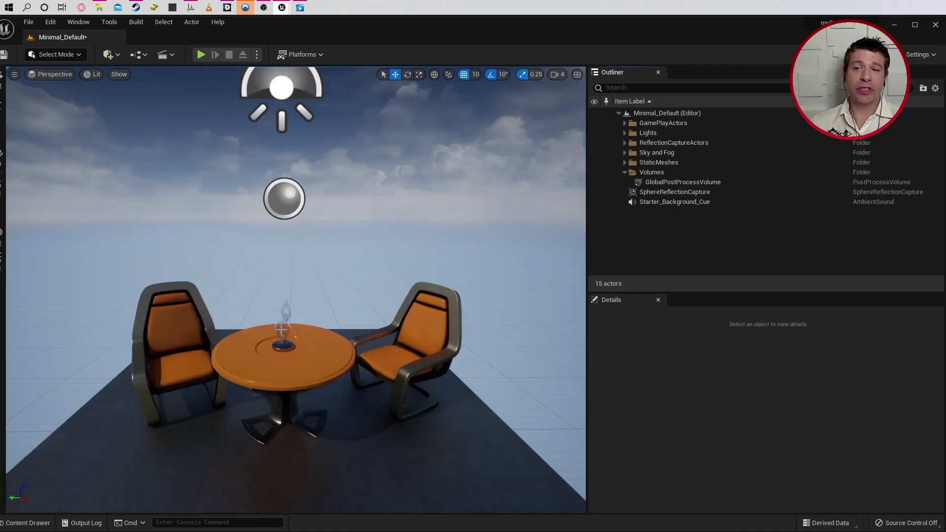
pyautogui.click(281, 333)
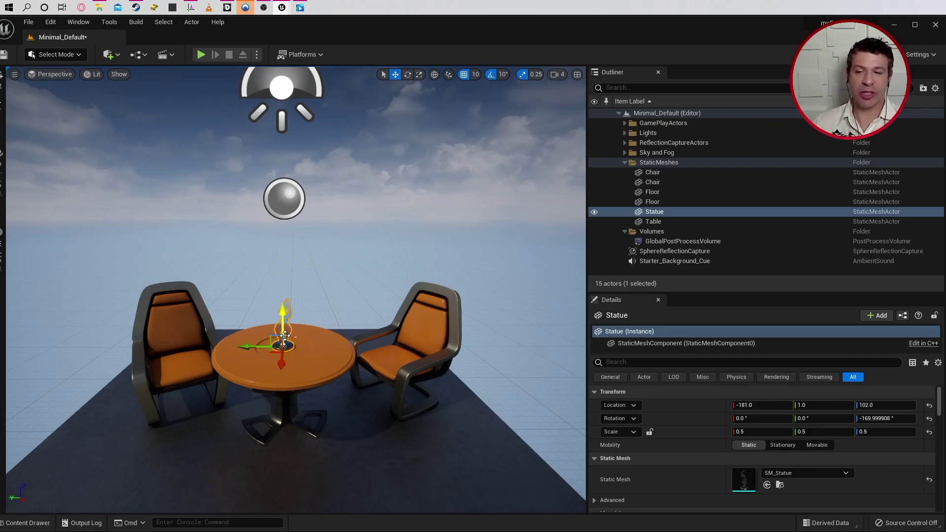
pyautogui.press('Delete')
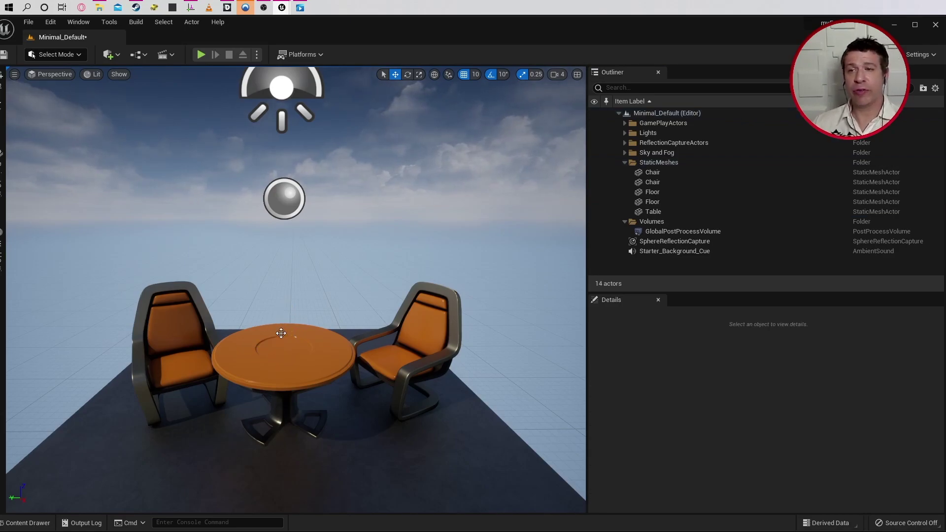
# Create a Models folder under Content and import the egg, egg_spheres and egg_scaffold meshes into it
pyautogui.click(27, 523)
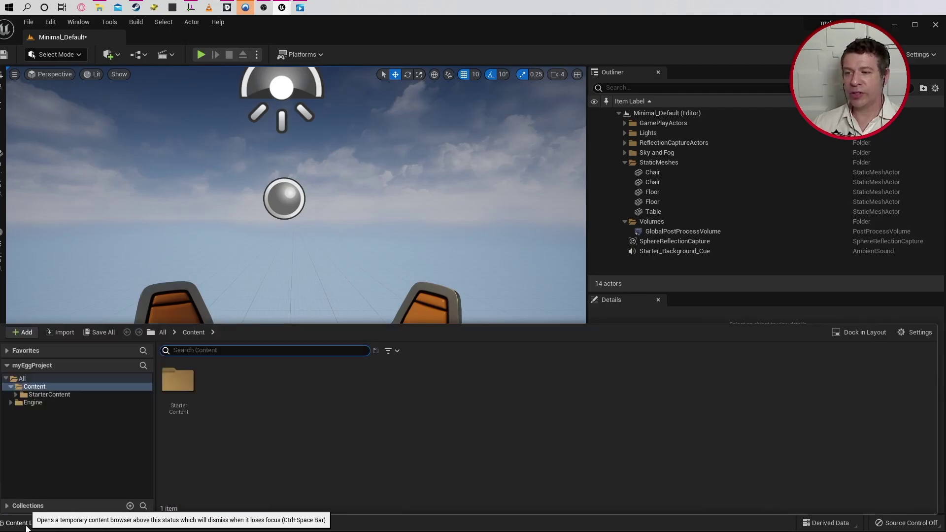
pyautogui.rightClick(30, 389)
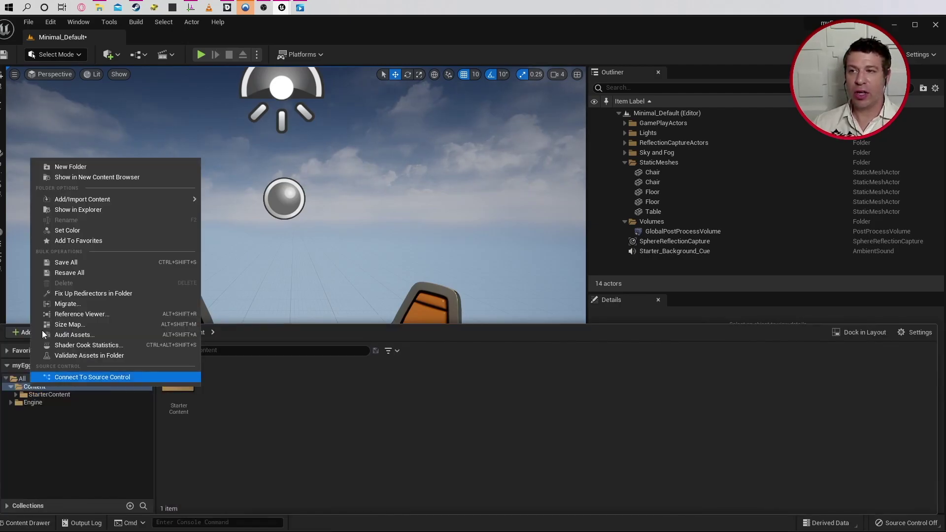
pyautogui.click(87, 164)
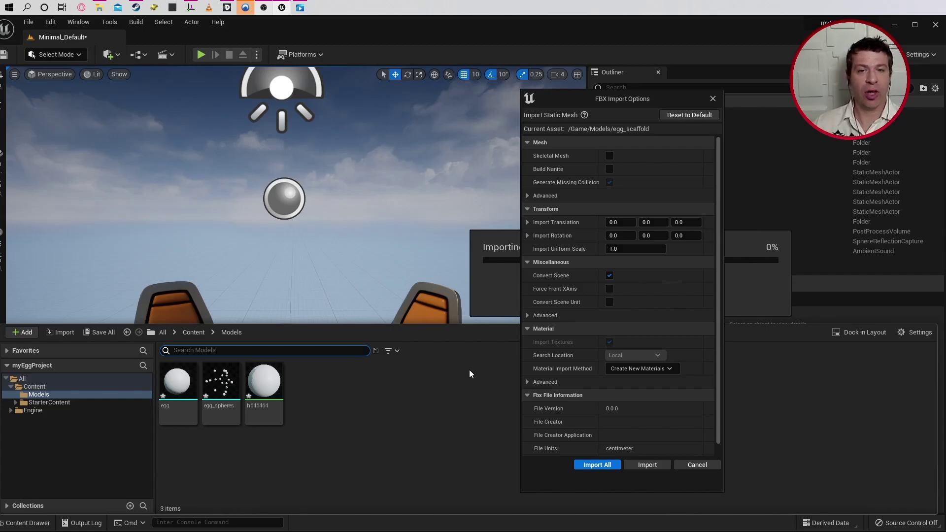
pyautogui.click(651, 466)
# Place the egg mesh on the table with an X rotation of 90° and a Y location of 0
pyautogui.click(172, 395)
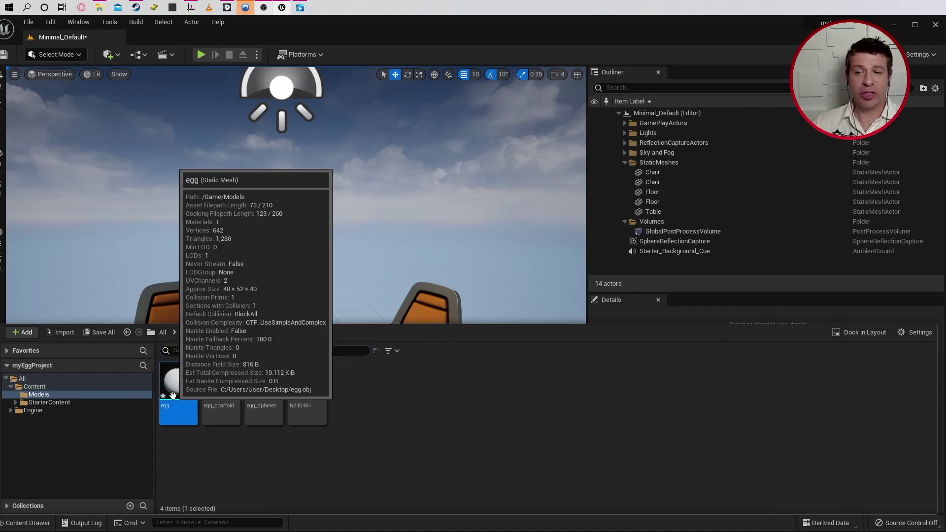
pyautogui.moveTo(173, 396); pyautogui.dragTo(279, 350)
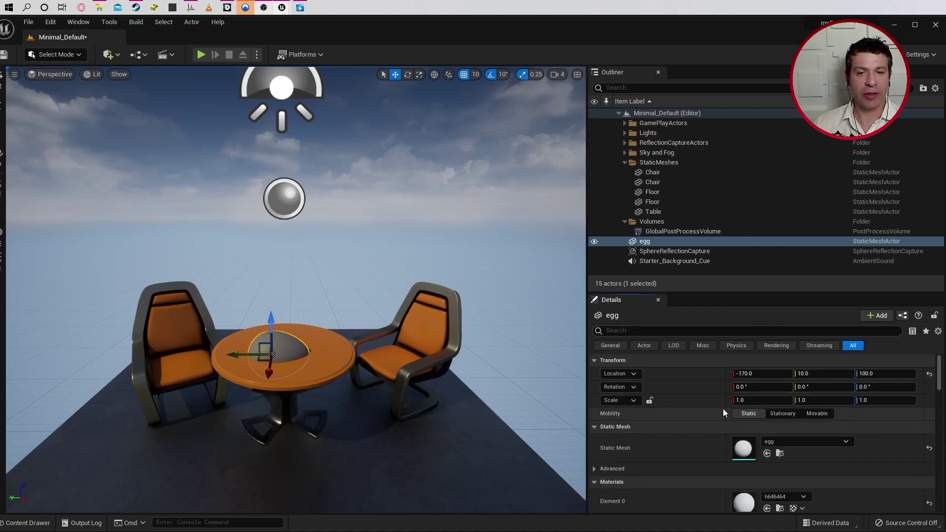
pyautogui.click(768, 387)
pyautogui.write('90')
pyautogui.press('Return')
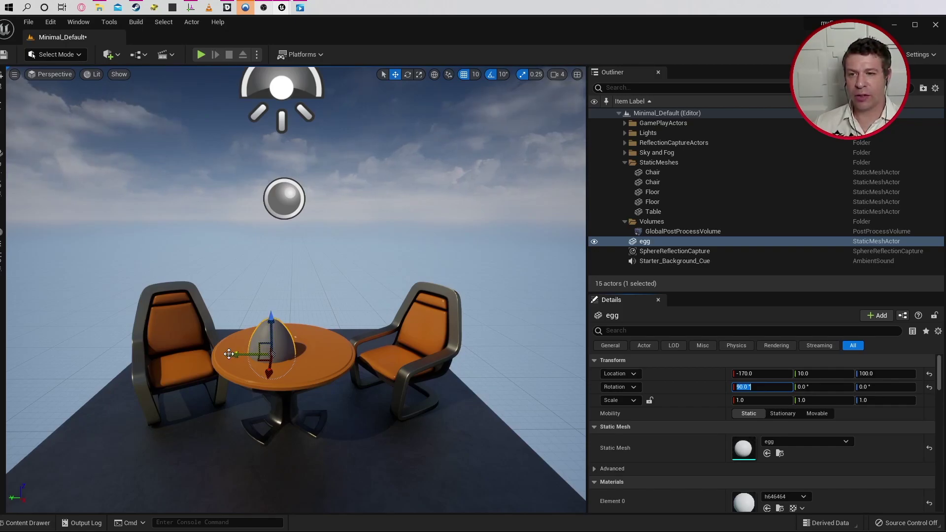
pyautogui.moveTo(229, 354); pyautogui.dragTo(243, 355)
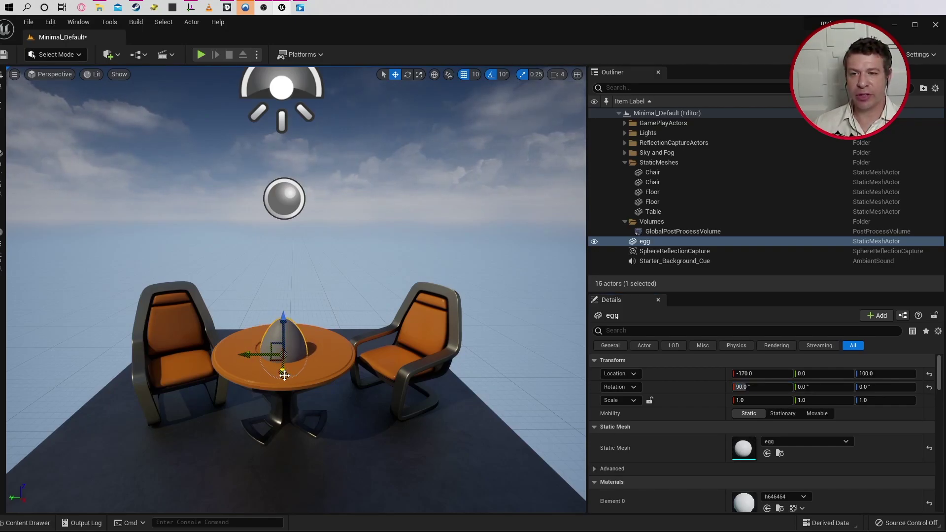
# Place the egg_spheres mesh on the table beside the egg and set its X rotation to 90°
pyautogui.hotkey('ctrl', 'space')
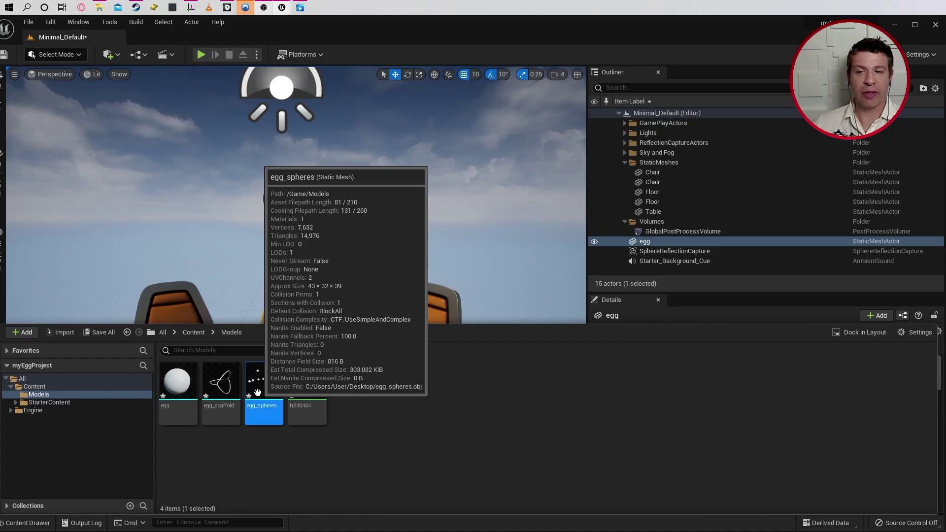
pyautogui.moveTo(259, 389); pyautogui.dragTo(317, 355)
pyautogui.press('f')
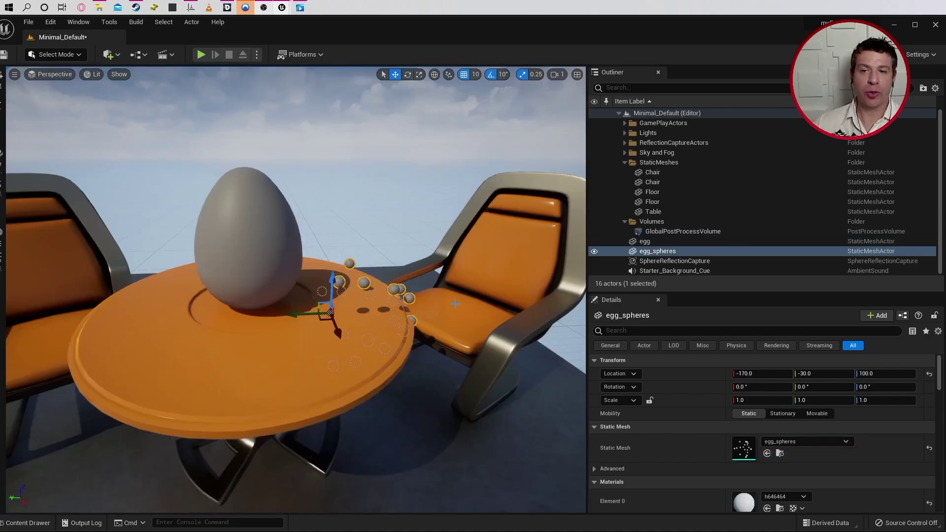
pyautogui.click(755, 388)
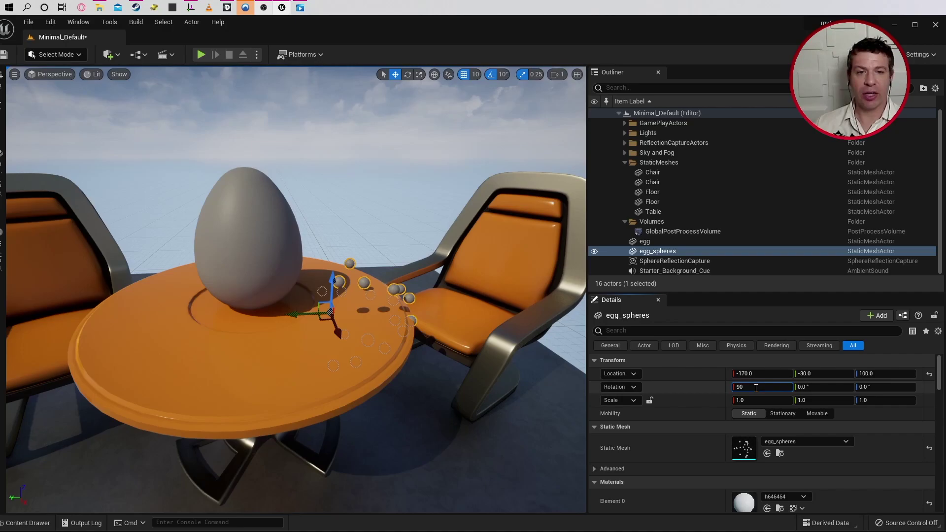
pyautogui.write('90')
pyautogui.press('Return')
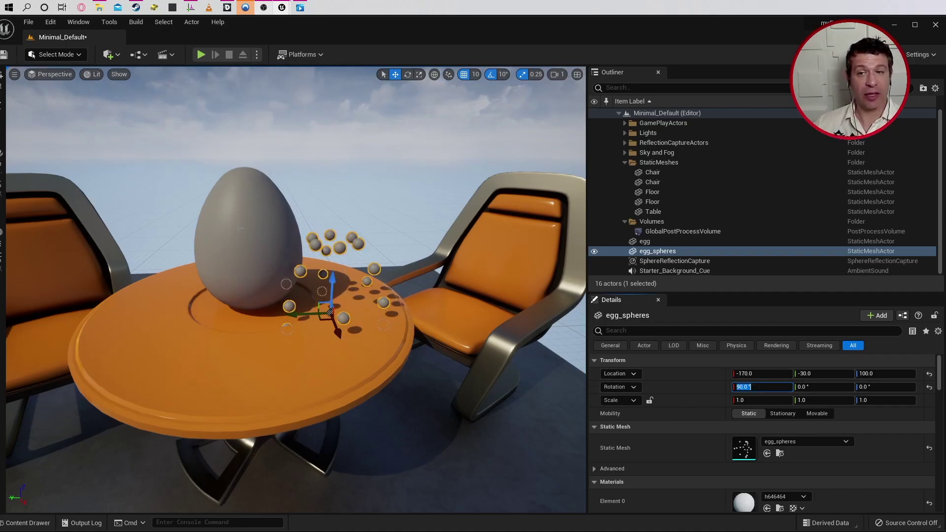
# Align egg_spheres with the egg by editing its location, setting X to -180 and Z to 120
pyautogui.click(752, 375)
pyautogui.write('-180')
pyautogui.press('Return')
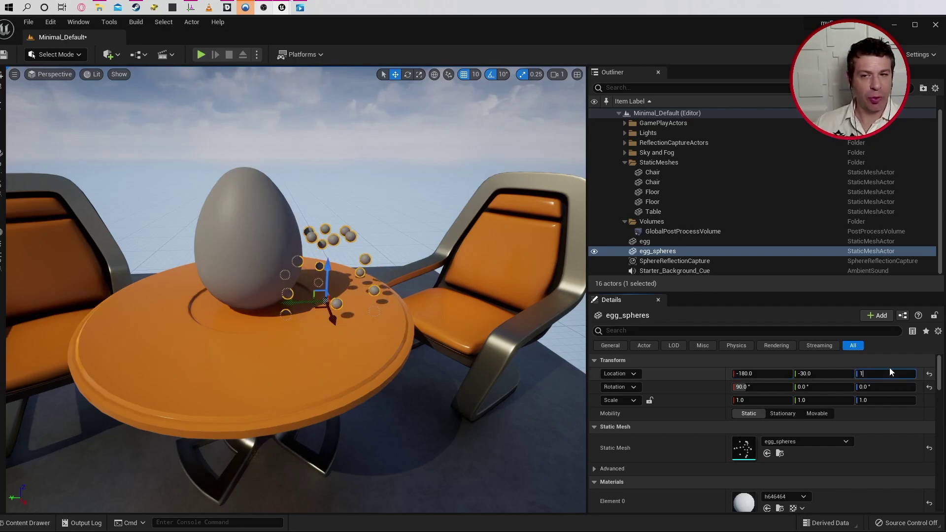
pyautogui.write('120')
pyautogui.press('Return')
pyautogui.click(829, 373)
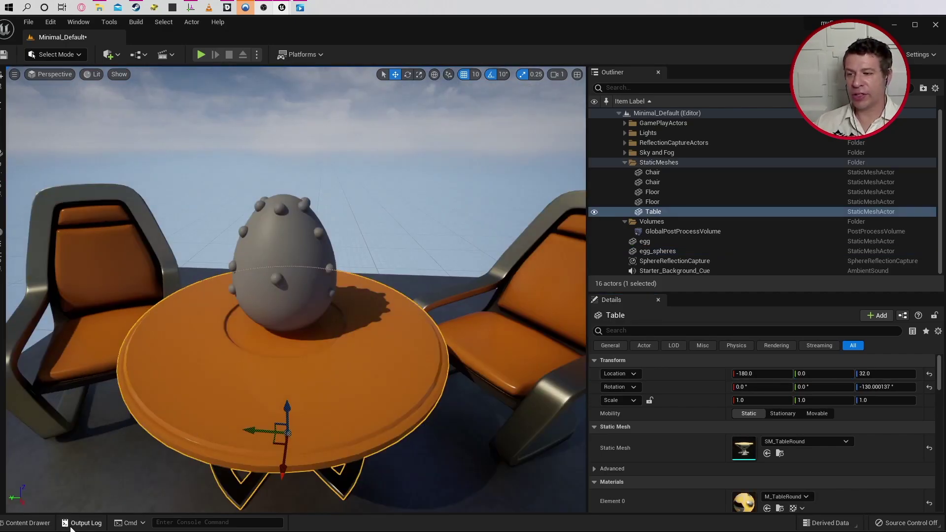
# Place the egg_scaffold mesh on the table beside the egg and set its X rotation to 90°
pyautogui.click(28, 523)
pyautogui.moveTo(222, 389); pyautogui.dragTo(368, 351)
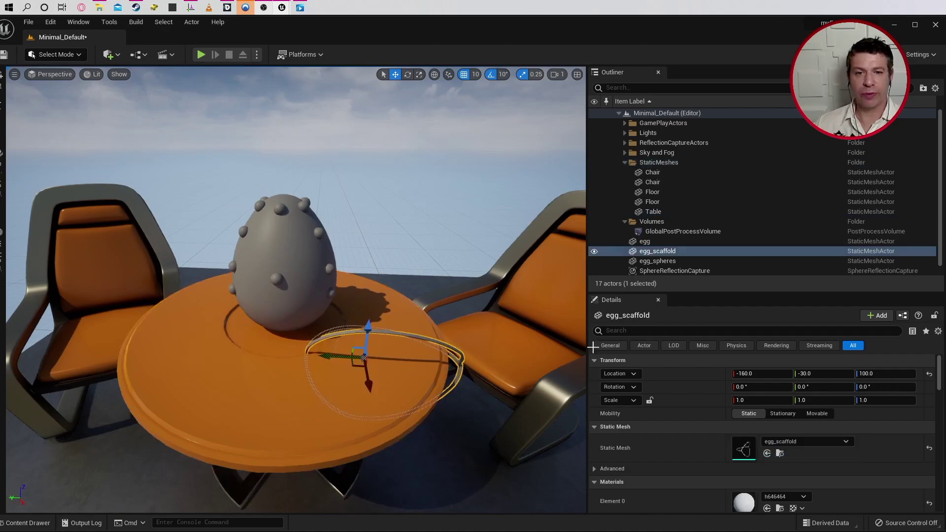
pyautogui.click(761, 390)
pyautogui.write('9')
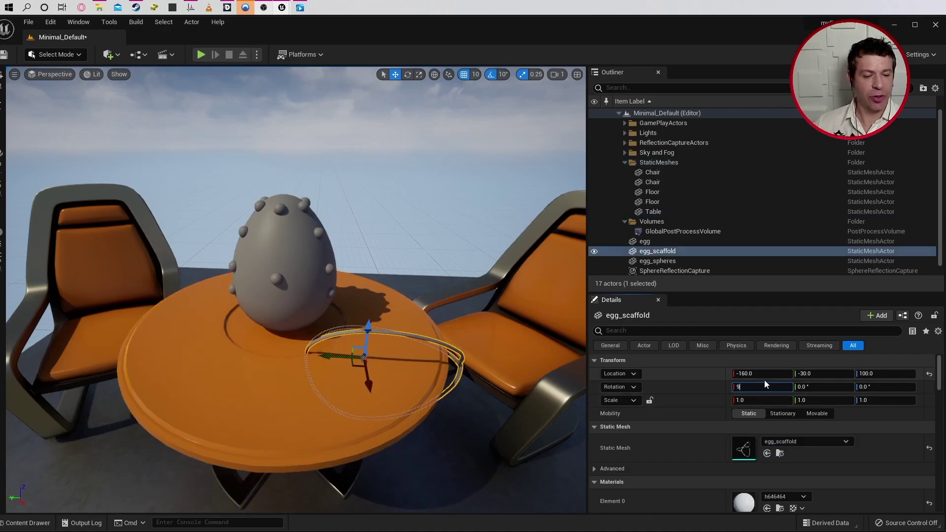
pyautogui.write('0')
pyautogui.press('Return')
# Align egg_scaffold with the egg by editing its location, and select the egg mesh
pyautogui.click(753, 373)
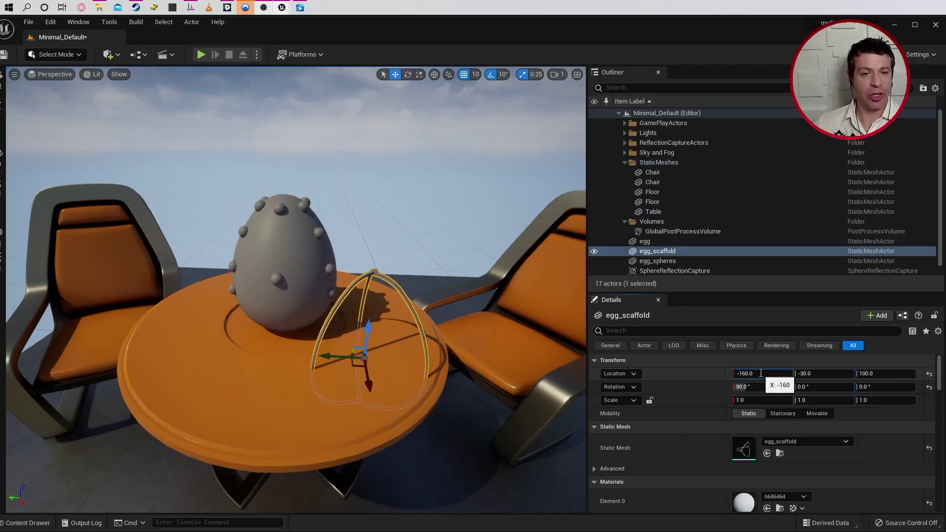
pyautogui.click(312, 306)
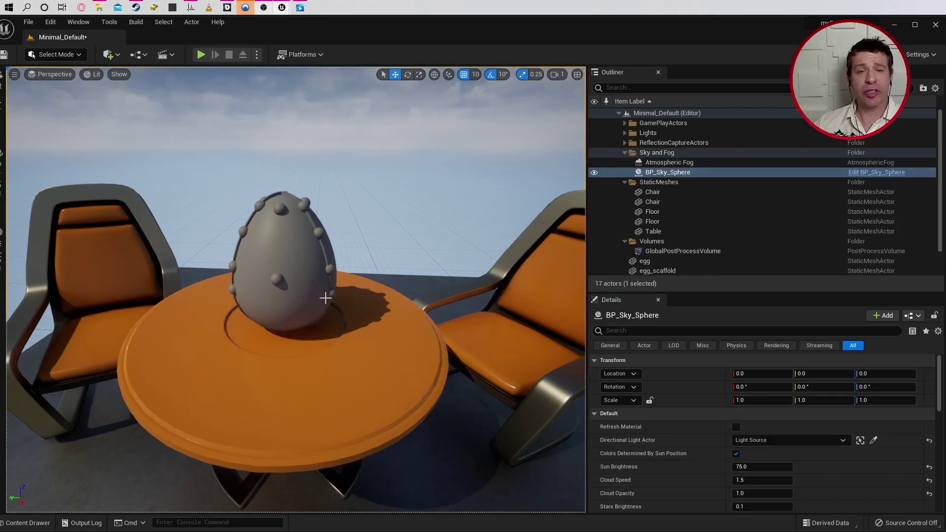
pyautogui.click(325, 297)
# Create a new material named M_Egg in the project's Materials folder
pyautogui.click(27, 522)
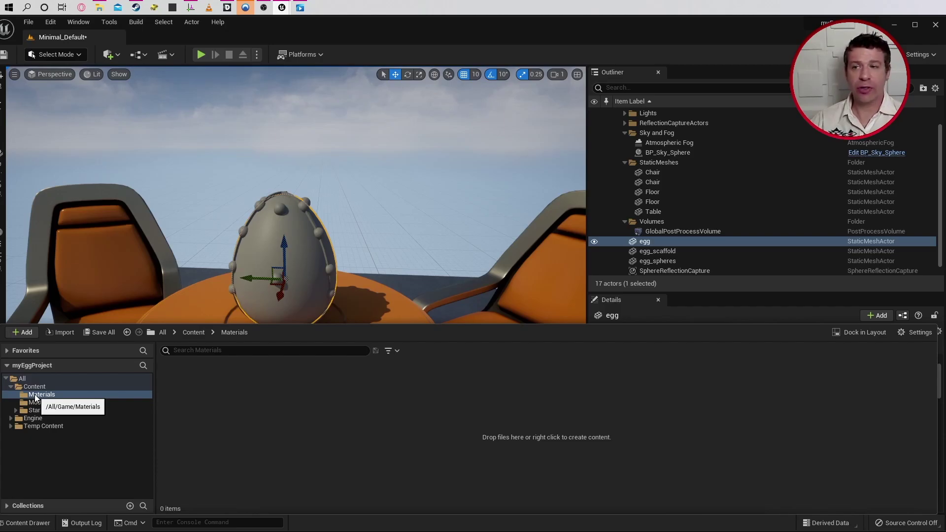
pyautogui.rightClick(205, 415)
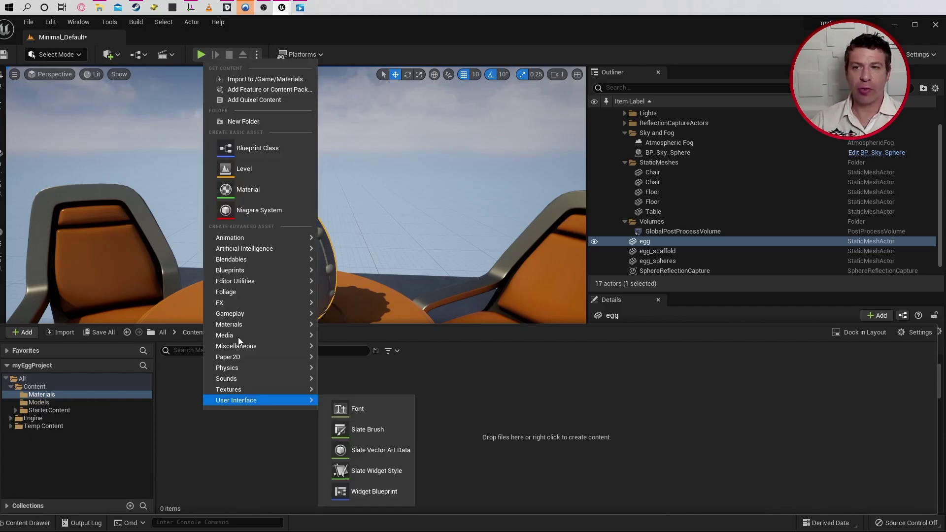
pyautogui.click(257, 189)
pyautogui.write('M')
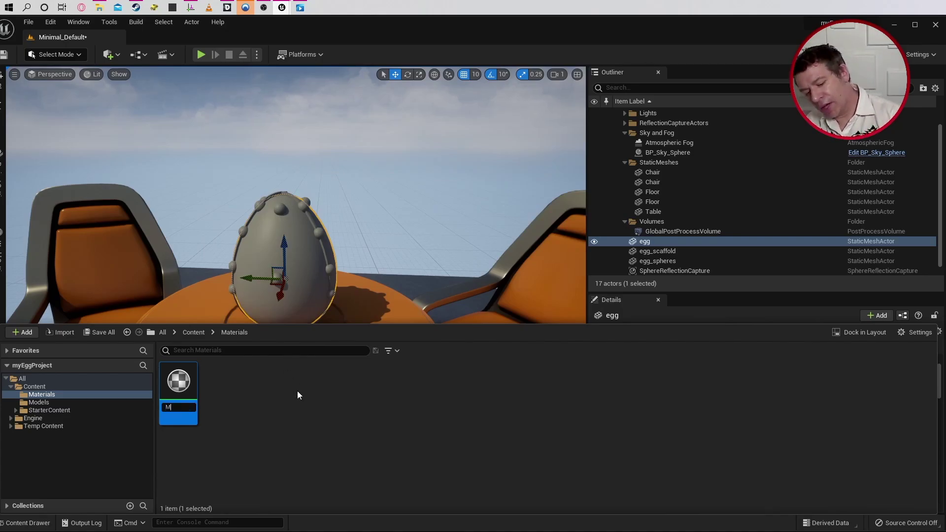
pyautogui.write('_Egg')
pyautogui.press('Return')
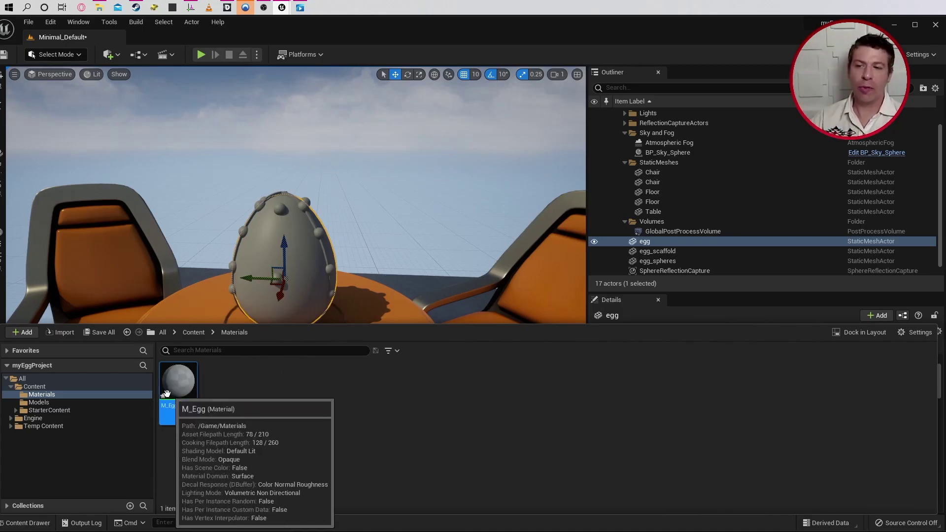
# Open M_Egg and feed its Base Color from a Constant3Vector set to cyan, 0.0341, 0.69, 0.922
pyautogui.doubleClick(168, 394)
pyautogui.moveTo(864, 183); pyautogui.dragTo(757, 179)
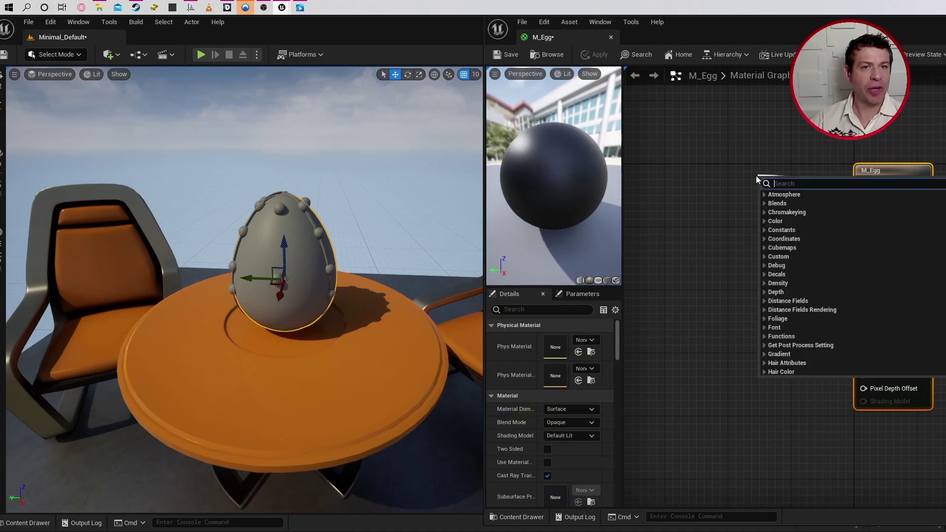
pyautogui.write('const')
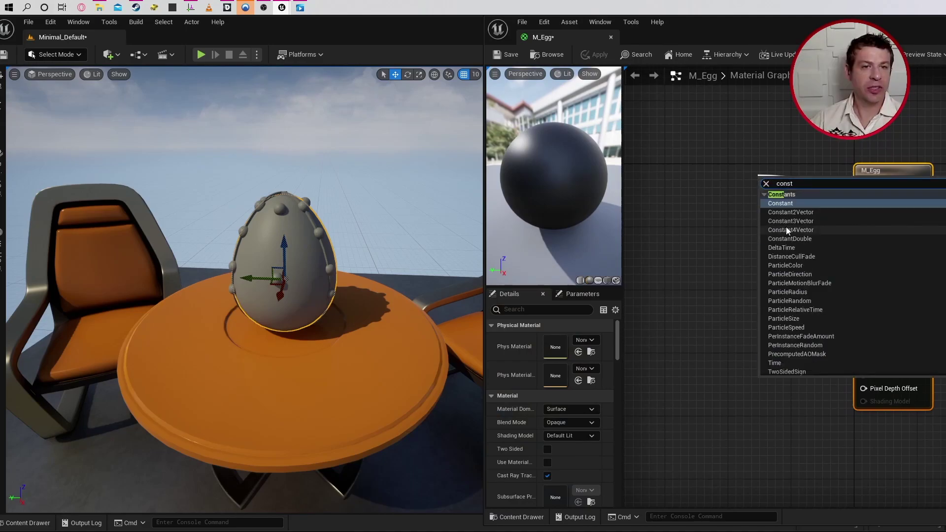
pyautogui.click(781, 223)
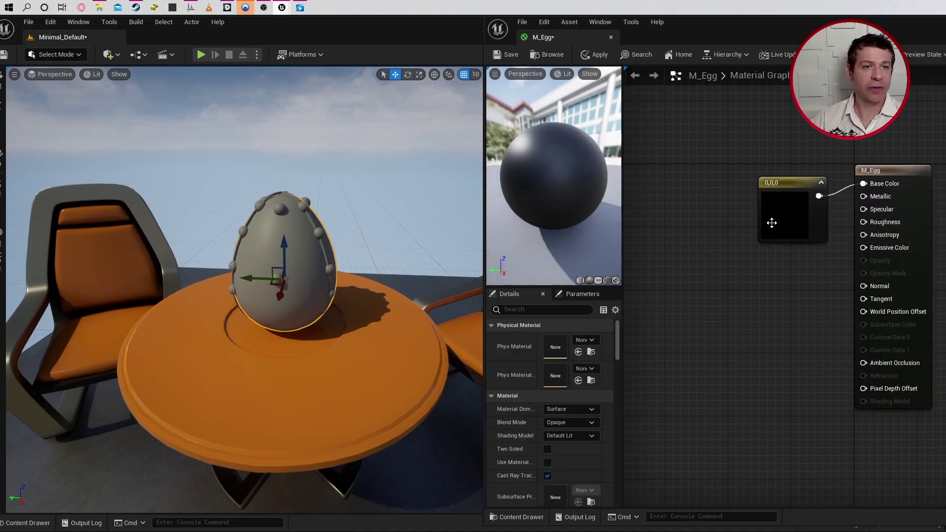
pyautogui.doubleClick(785, 205)
pyautogui.moveTo(824, 281); pyautogui.dragTo(804, 283)
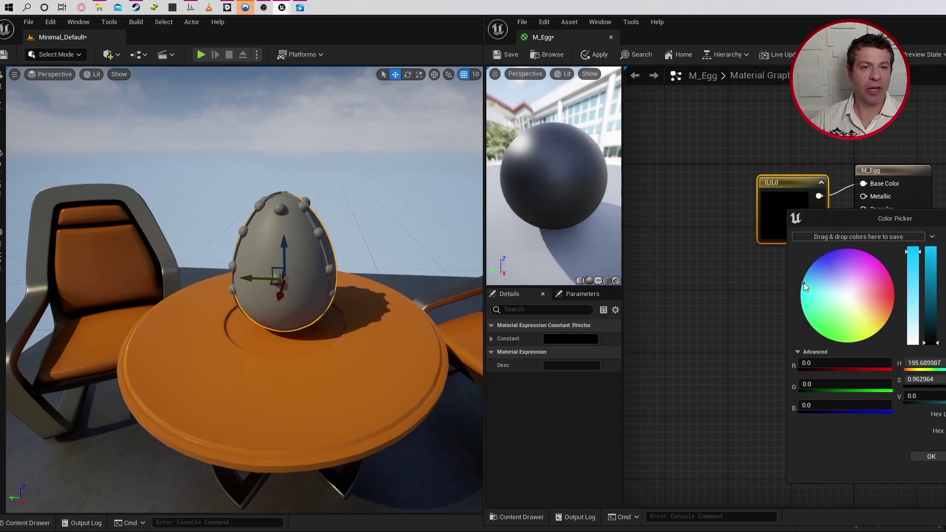
pyautogui.moveTo(923, 278); pyautogui.dragTo(924, 254)
pyautogui.click(864, 205)
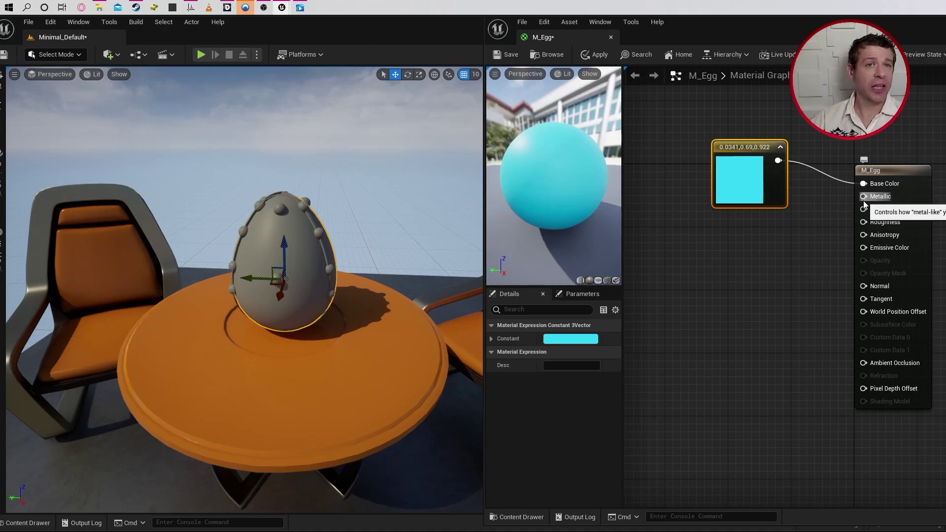
# Connect a Constant node with a value of 0.9 to M_Egg's Roughness input
pyautogui.moveTo(863, 222); pyautogui.dragTo(810, 242)
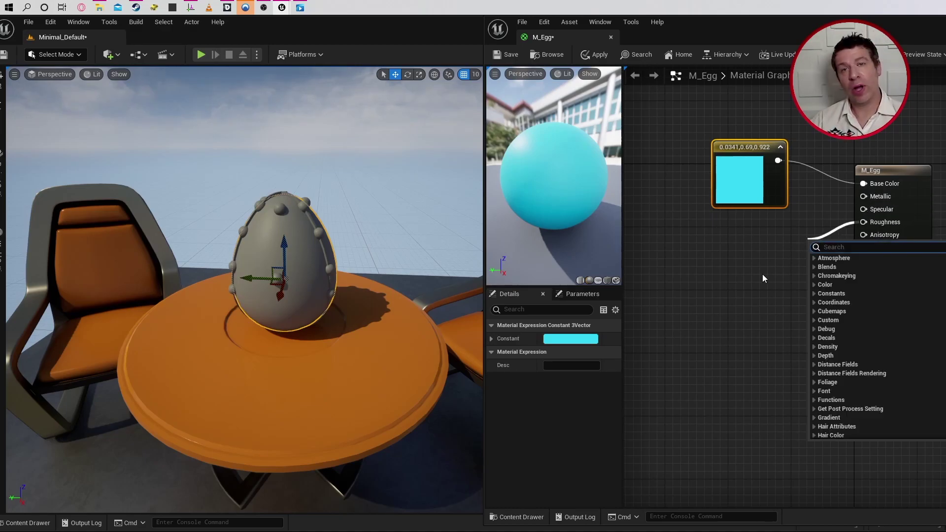
pyautogui.write('cons')
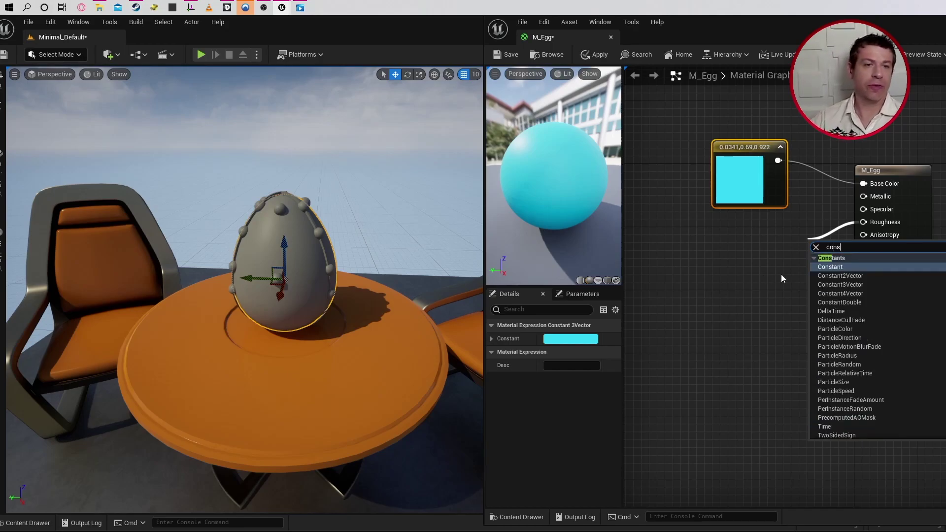
pyautogui.click(848, 266)
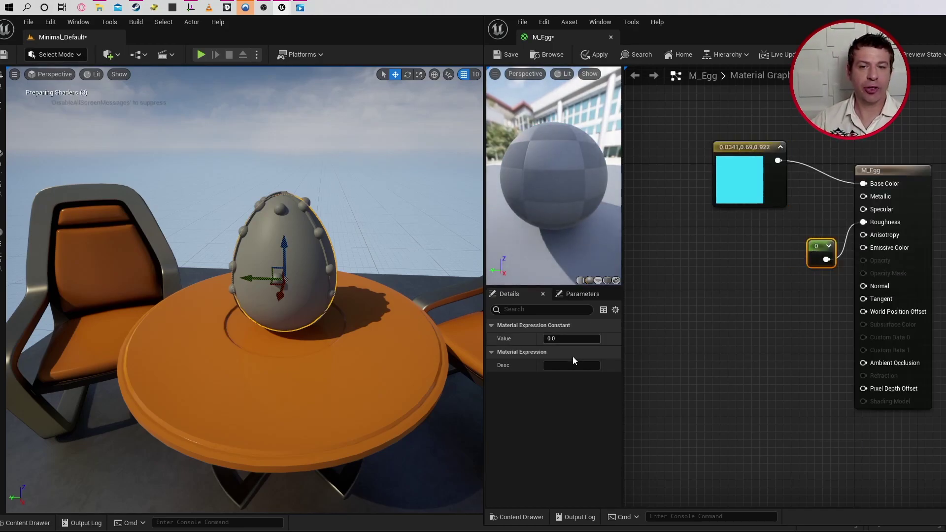
pyautogui.click(559, 339)
pyautogui.write('0')
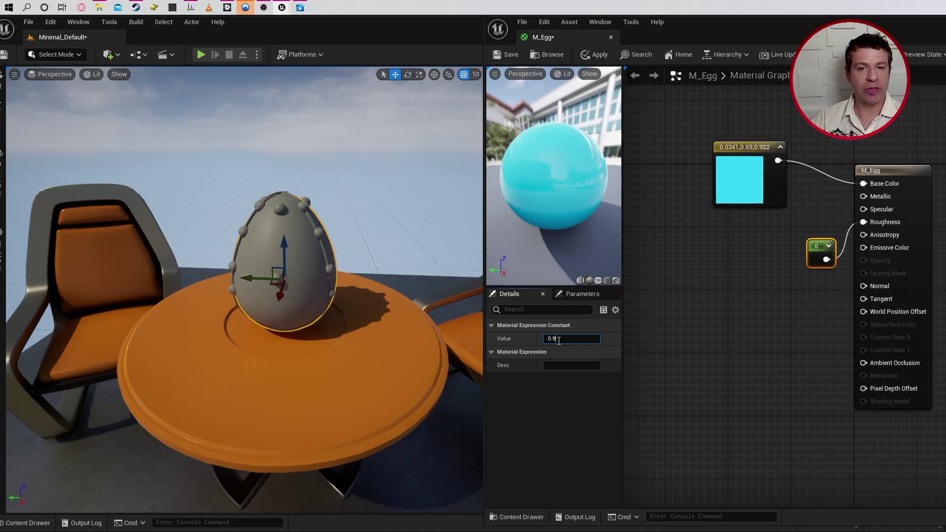
pyautogui.write('.9')
pyautogui.press('Return')
# Save the M_Egg material and apply it to the egg mesh in the level
pyautogui.click(508, 54)
pyautogui.hotkey('ctrl', 'space')
pyautogui.moveTo(178, 380); pyautogui.dragTo(265, 253)
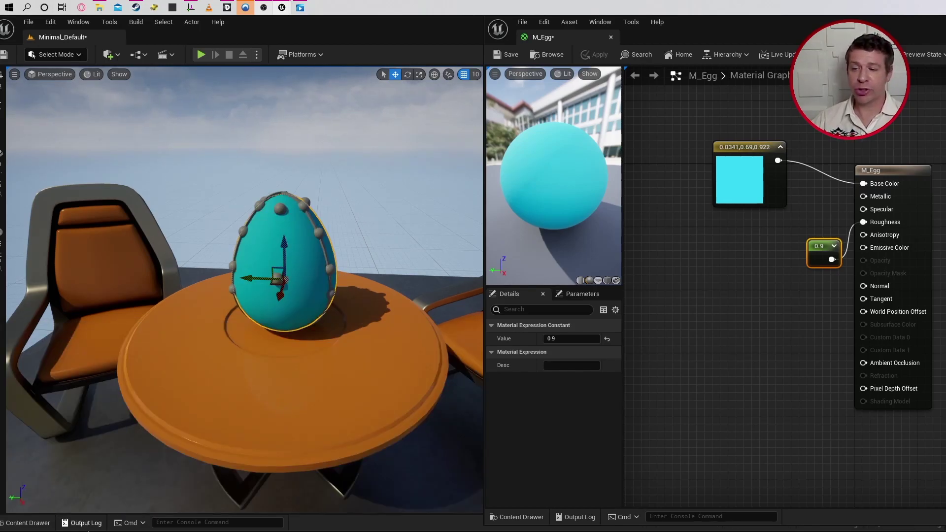
# Create a second material named M_Sphere in the Materials folder
pyautogui.click(39, 521)
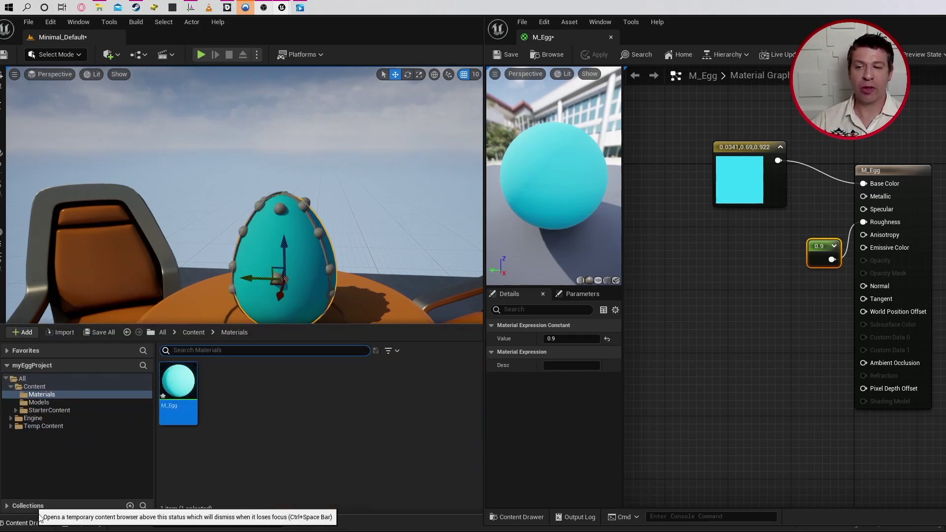
pyautogui.rightClick(271, 390)
pyautogui.moveTo(301, 324)
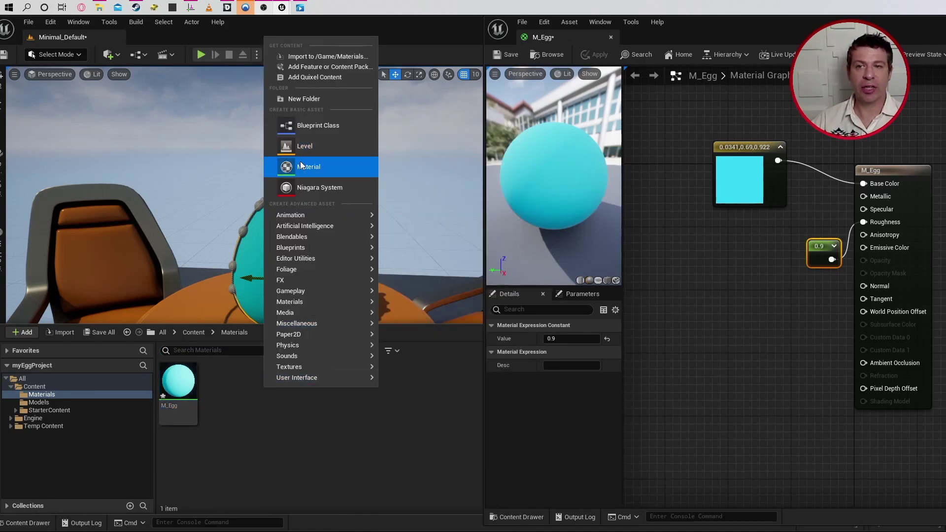
pyautogui.click(302, 166)
pyautogui.write('M_S')
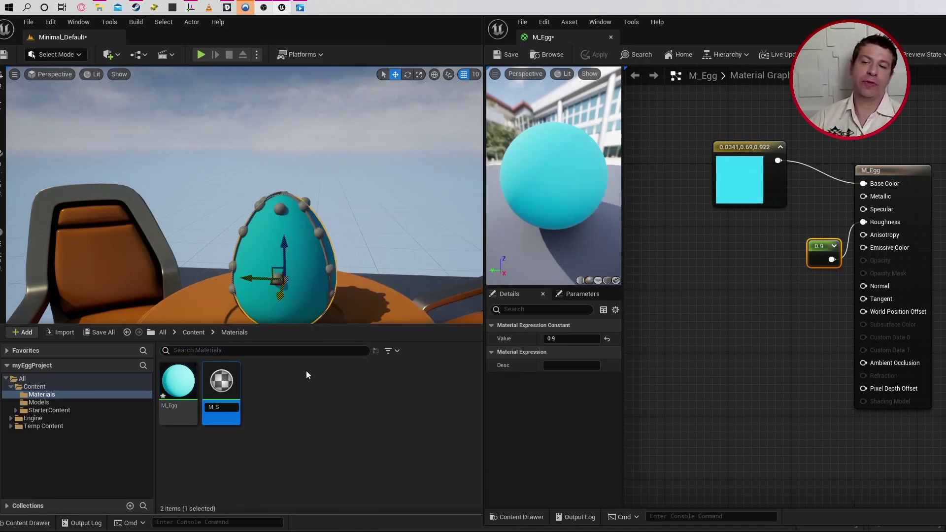
pyautogui.write('phere')
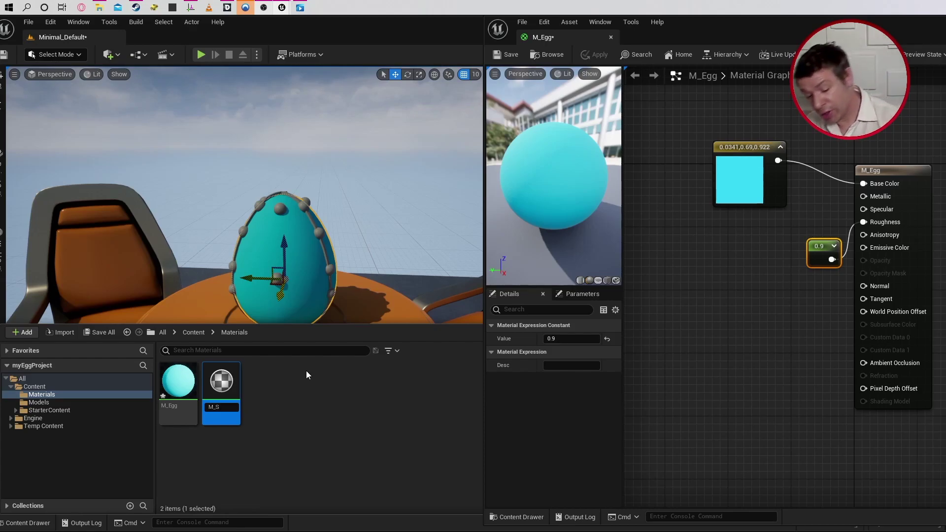
pyautogui.press('Return')
# Open M_Sphere and feed its Base Color from a Constant3Vector set to near-white, 0.844, 0.844, 0.844
pyautogui.doubleClick(221, 381)
pyautogui.moveTo(812, 170); pyautogui.dragTo(838, 180, button='right')
pyautogui.moveTo(864, 183); pyautogui.dragTo(770, 180)
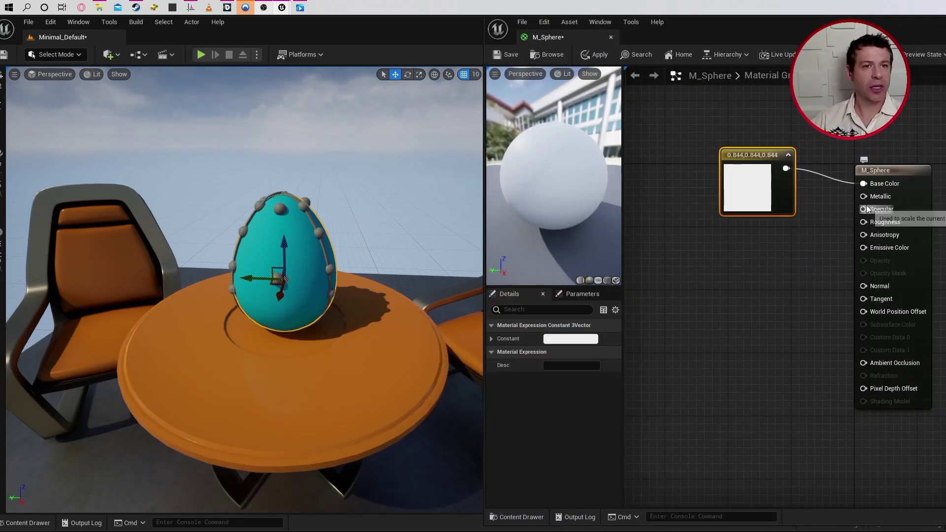
# Connect a Constant node with a value of 0.95 to M_Sphere's Metallic input and place it below the color node
pyautogui.moveTo(864, 197); pyautogui.dragTo(753, 276)
pyautogui.write('const')
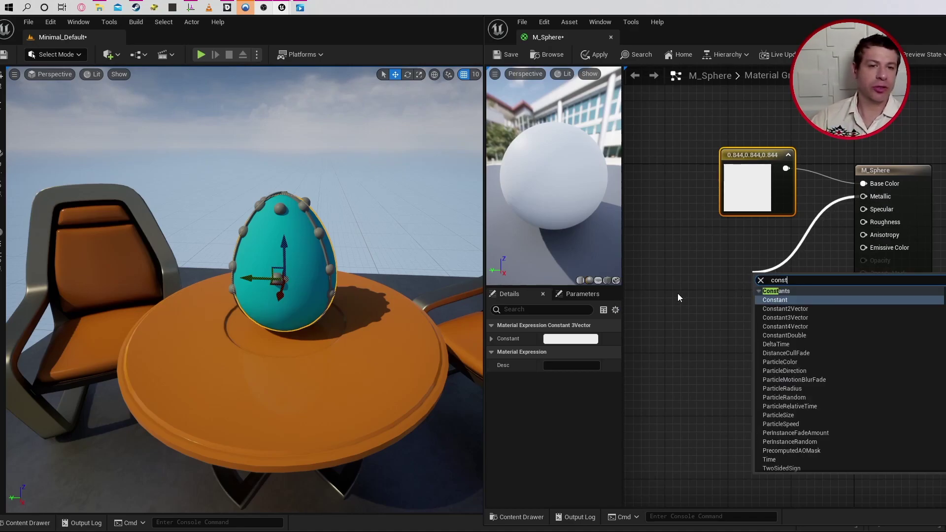
pyautogui.click(771, 297)
pyautogui.moveTo(759, 279); pyautogui.dragTo(780, 243)
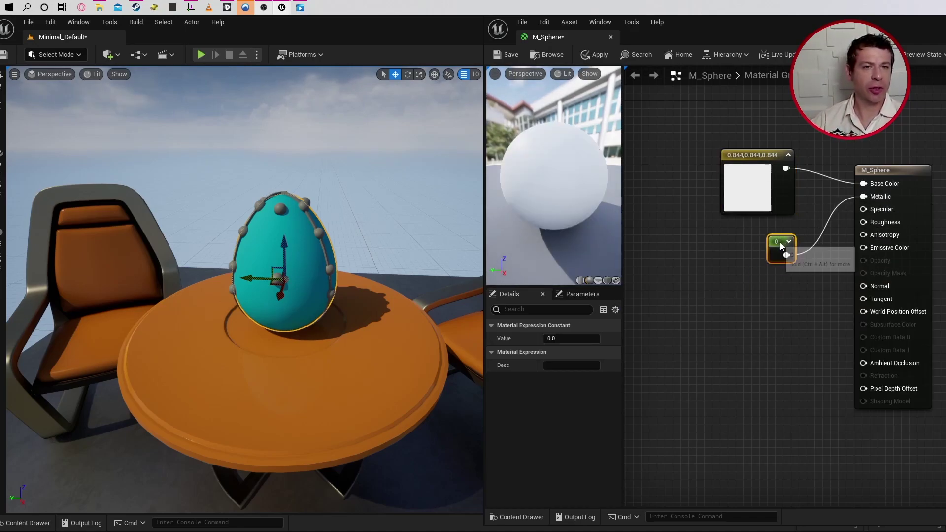
pyautogui.click(563, 339)
pyautogui.write('0.95')
pyautogui.press('Return')
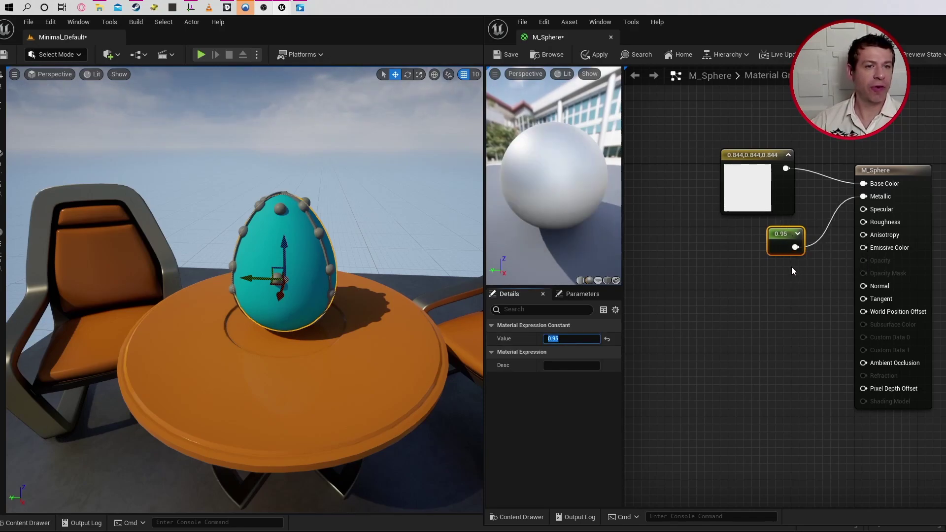
pyautogui.moveTo(787, 244); pyautogui.dragTo(771, 244)
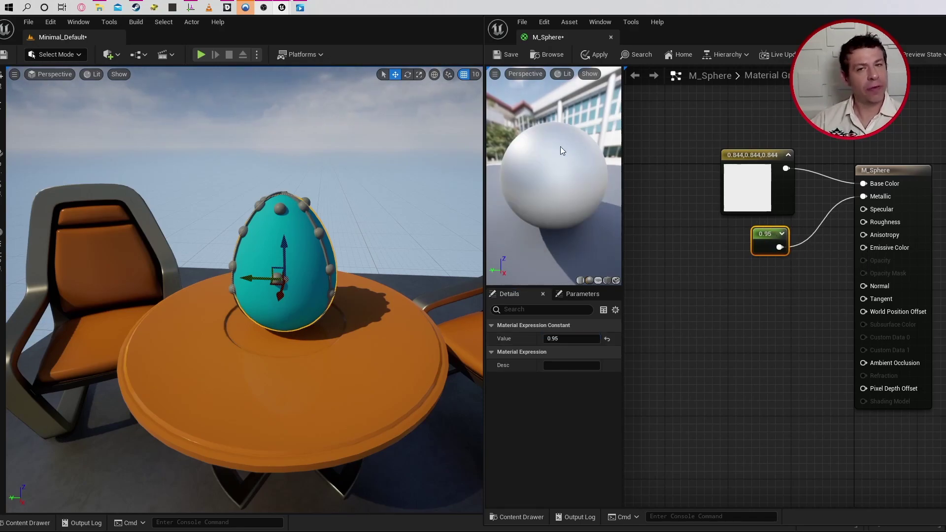
# Connect a Constant node to M_Sphere's Roughness input, trying a value of 0.1 before settling on 0.2
pyautogui.click(813, 212)
pyautogui.moveTo(864, 222); pyautogui.dragTo(757, 336)
pyautogui.write('constant')
pyautogui.press('Return')
pyautogui.click(561, 339)
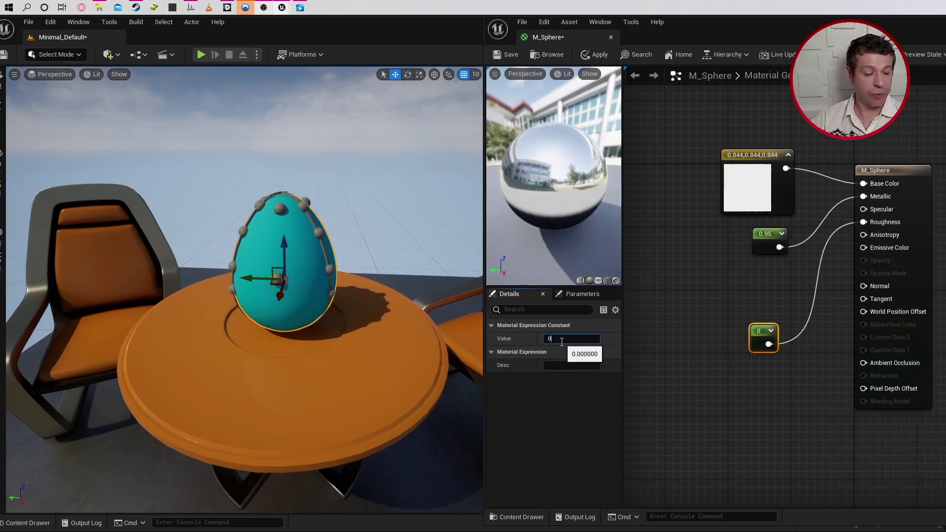
pyautogui.write('0.1')
pyautogui.press('Return')
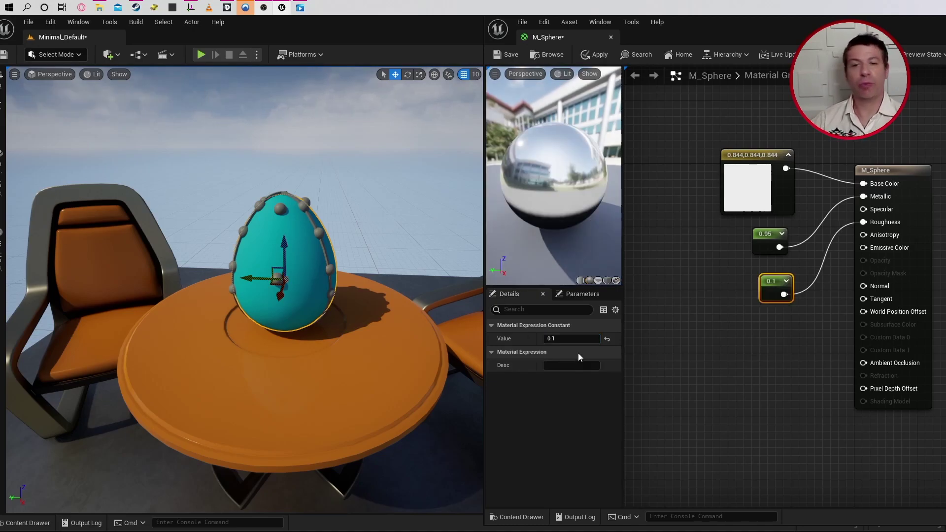
pyautogui.write('0.2')
pyautogui.press('Return')
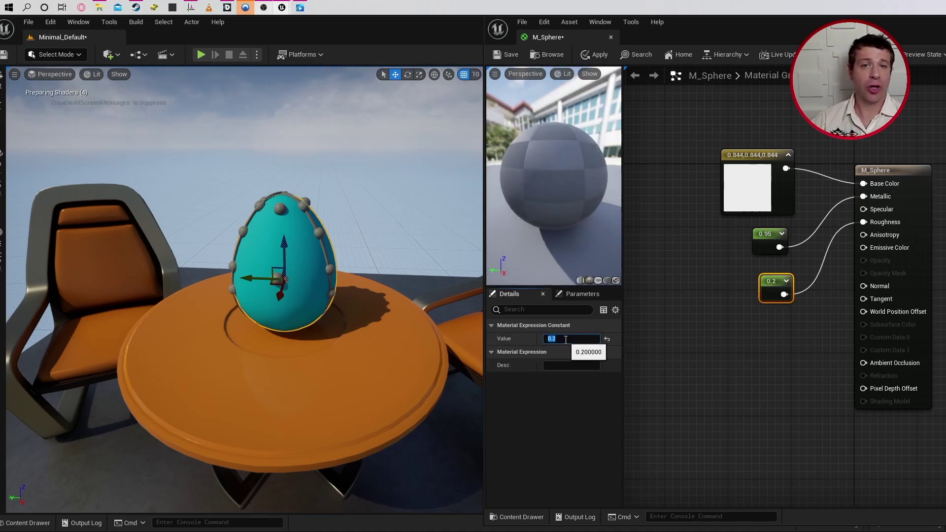
# Save the M_Sphere material and apply it to the egg_spheres mesh in the level
pyautogui.click(35, 526)
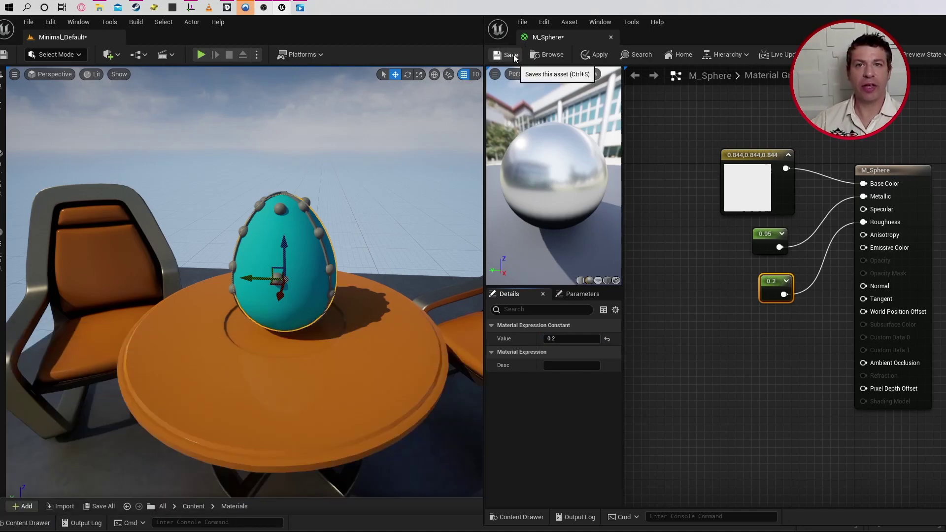
pyautogui.click(503, 54)
pyautogui.click(34, 527)
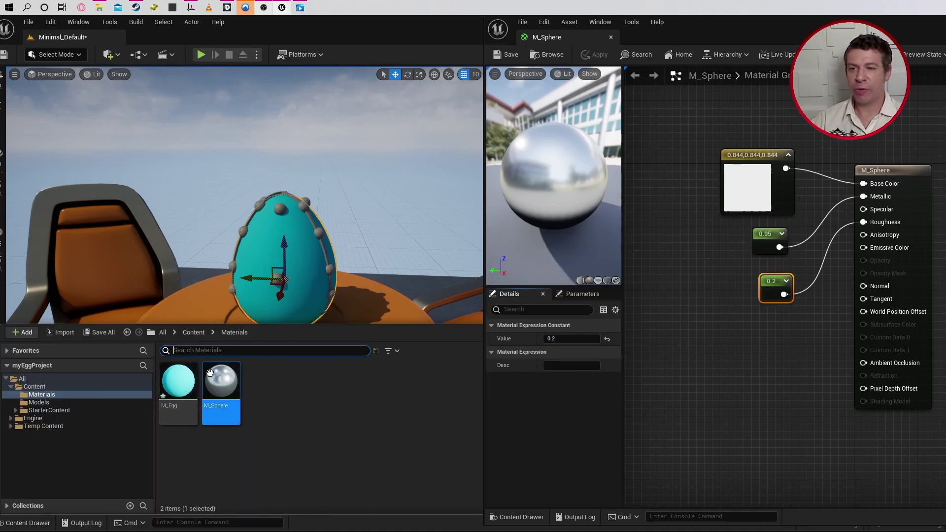
pyautogui.moveTo(221, 385); pyautogui.dragTo(320, 233)
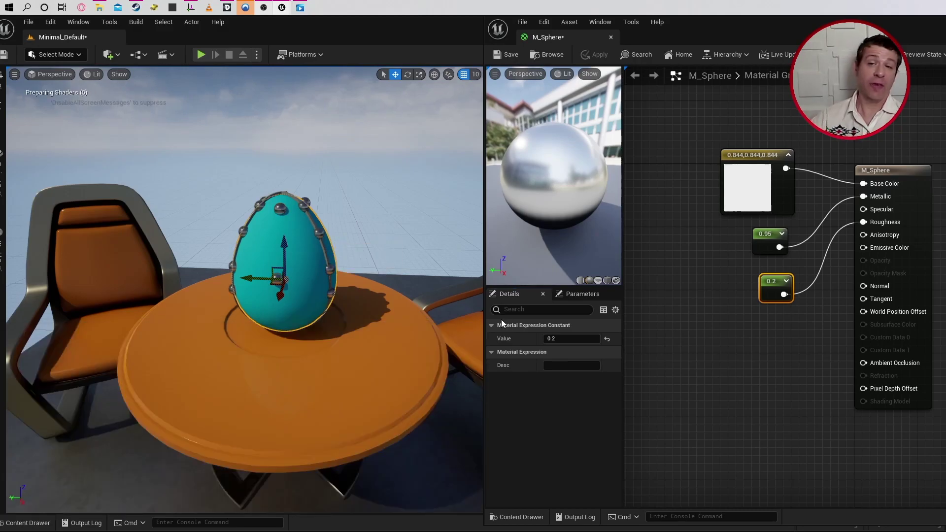
# Create a material named M_Scaffold and feed its Base Color from a Constant3Vector set to 0.618, 0.635, 0.522
pyautogui.scroll(-5, 262, 276)
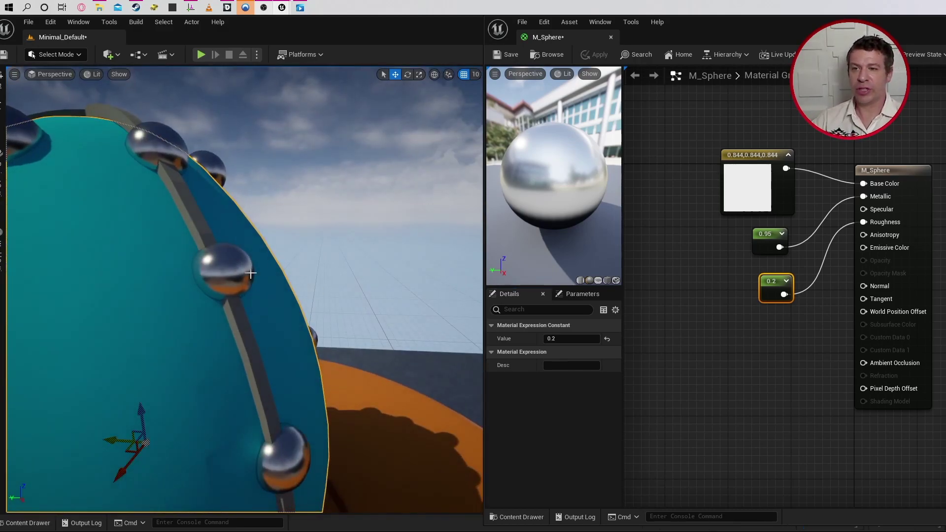
pyautogui.press('f')
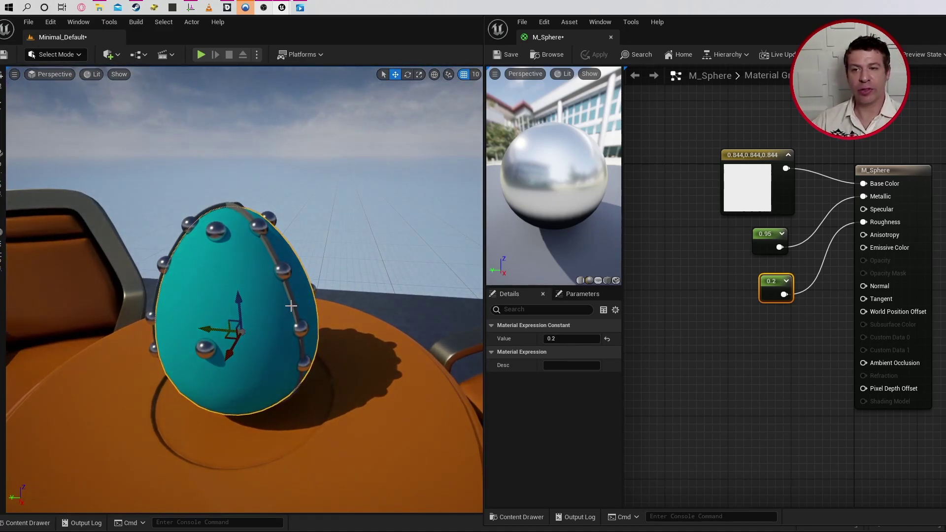
pyautogui.hotkey('ctrl', 'space')
pyautogui.rightClick(312, 413)
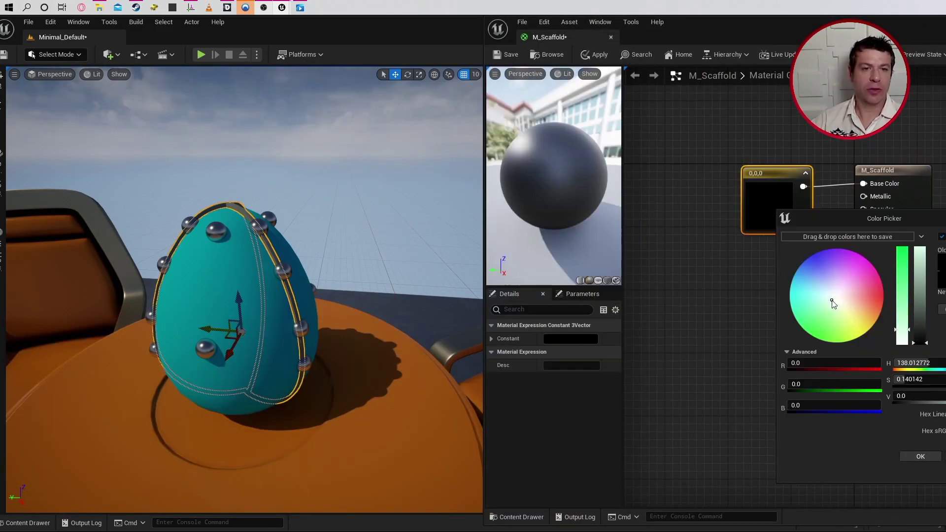
pyautogui.moveTo(837, 307); pyautogui.dragTo(839, 310)
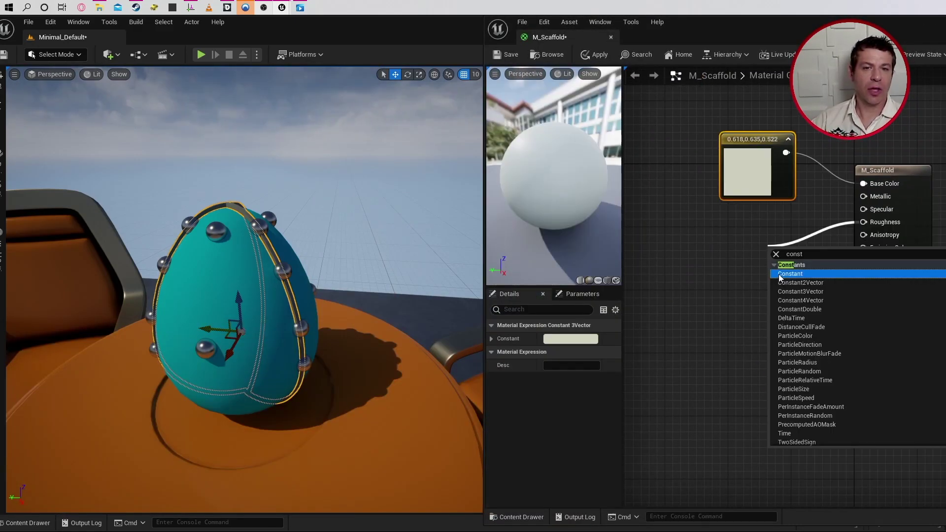
# Connect a Constant node with a value of 0.7 to M_Scaffold's Roughness input
pyautogui.click(779, 271)
pyautogui.click(800, 276)
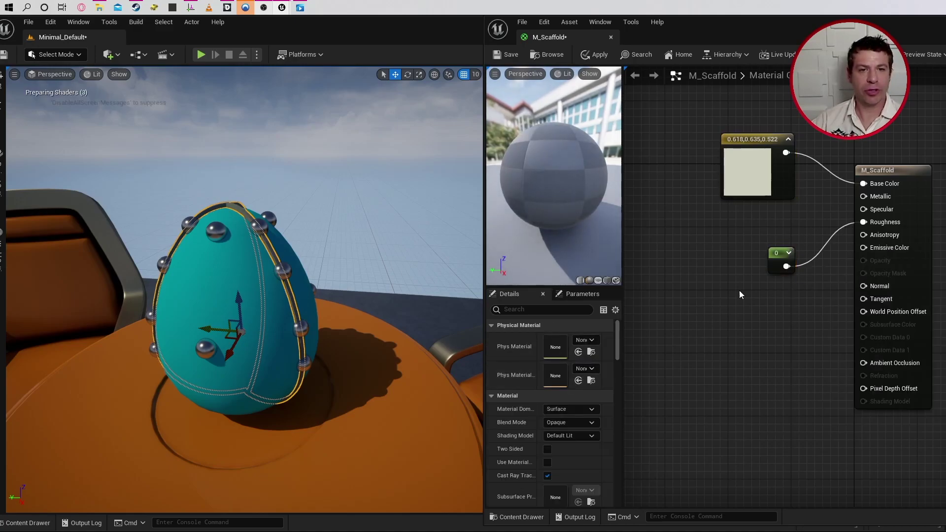
pyautogui.click(773, 269)
pyautogui.click(563, 339)
pyautogui.write('0.7')
pyautogui.press('Return')
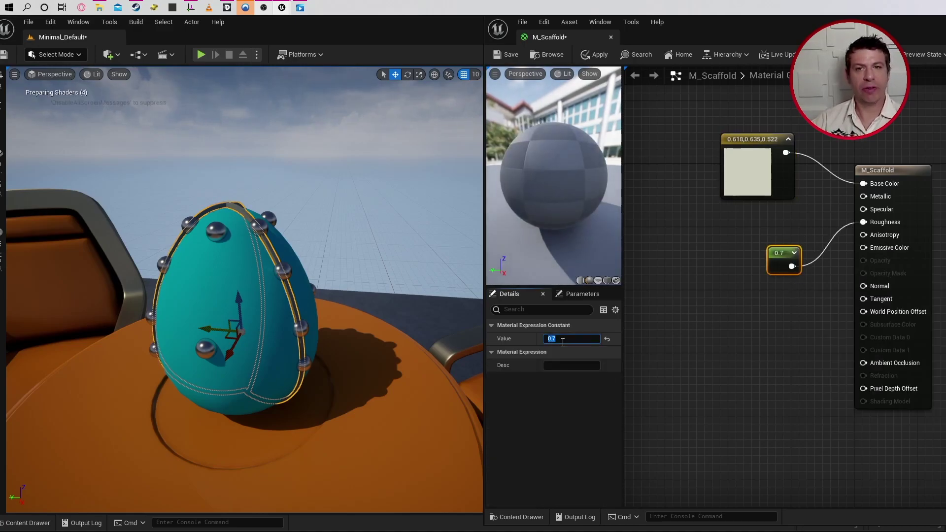
# Save the M_Scaffold material and apply it to the egg_scaffold mesh in the level
pyautogui.hotkey('ctrl', 'space')
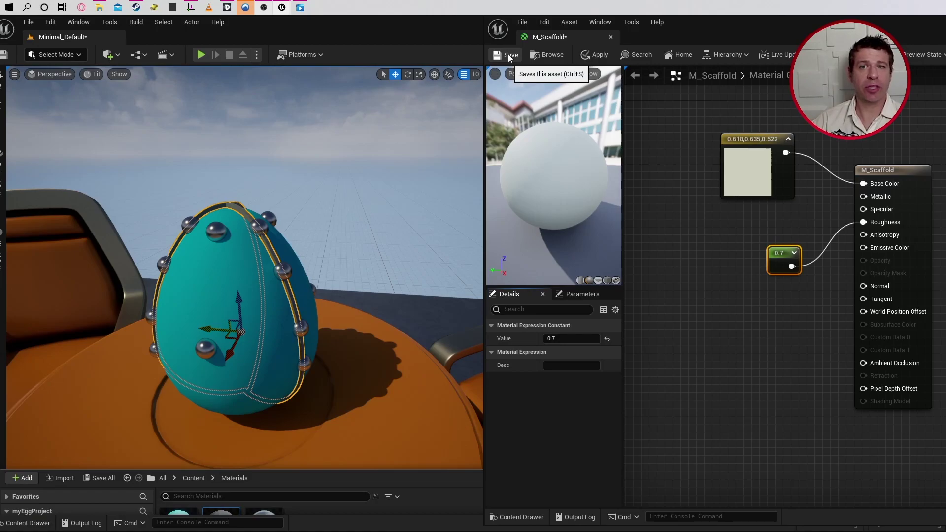
pyautogui.click(510, 56)
pyautogui.click(25, 523)
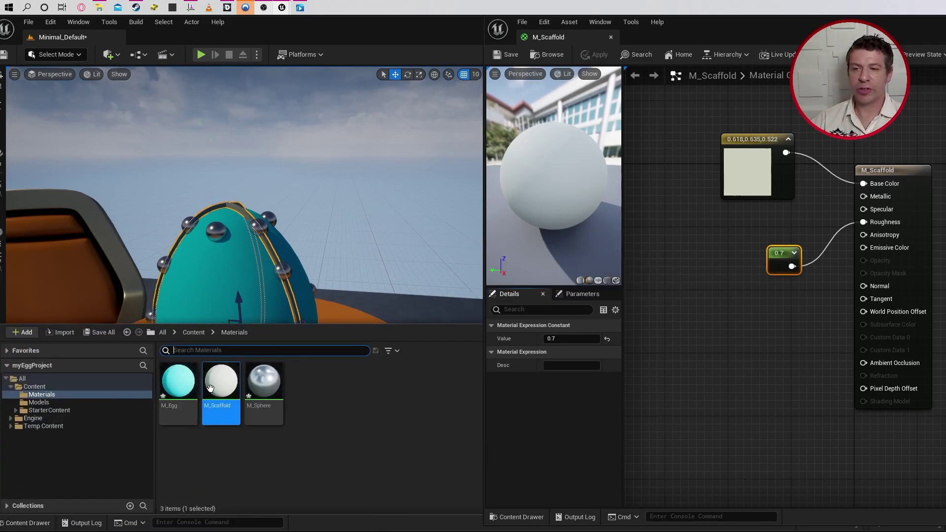
pyautogui.moveTo(208, 388); pyautogui.dragTo(270, 252)
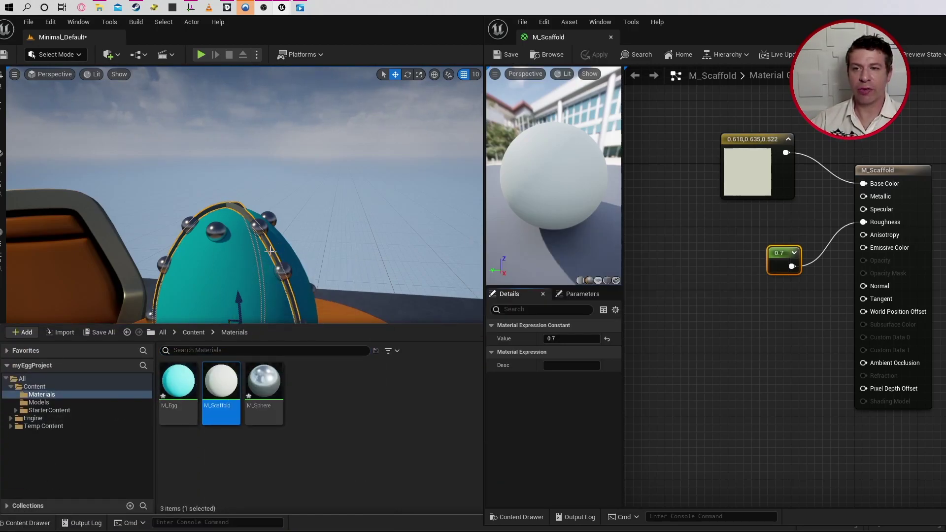
pyautogui.moveTo(439, 256)
pyautogui.keyDown('alt'); pyautogui.mouseDown()
pyautogui.moveTo(424, 295)
pyautogui.moveTo(443, 256)
pyautogui.mouseUp(); pyautogui.keyUp('alt')
pyautogui.keyDown('alt'); pyautogui.moveTo(443, 256); pyautogui.dragTo(429, 271, button='right'); pyautogui.keyUp('alt')
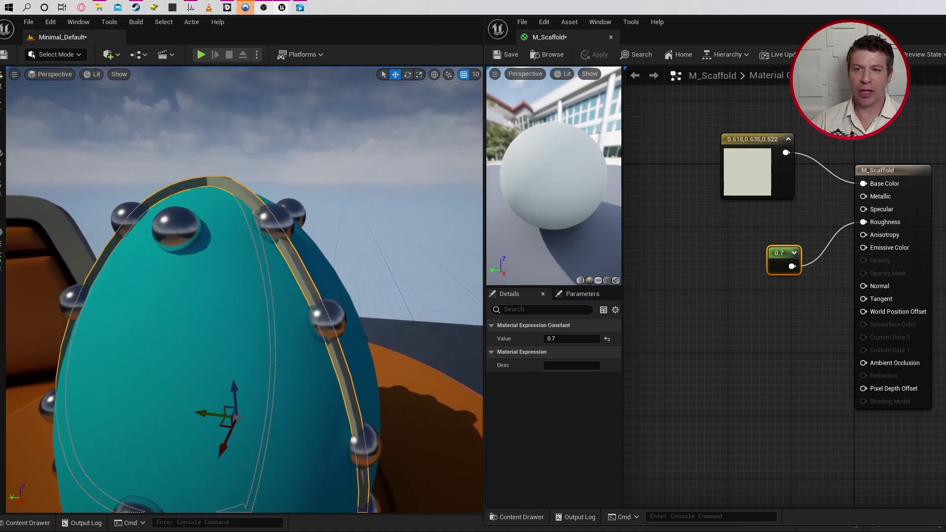
# Darken the color of M_Scaffold's Base Color node and save the material again
pyautogui.doubleClick(755, 178)
pyautogui.moveTo(882, 249); pyautogui.dragTo(883, 314)
pyautogui.click(506, 54)
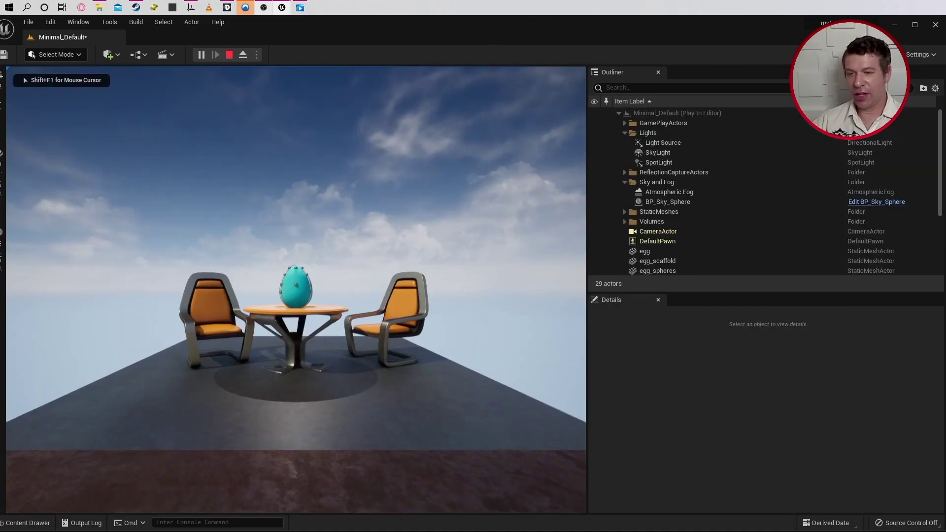